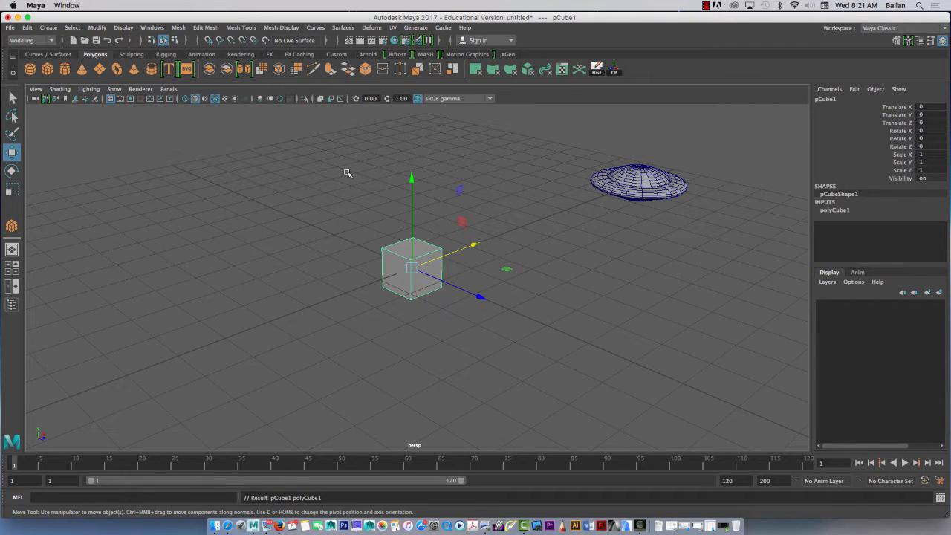
# Step: Scale the cube into a tall slab, thin along Z, and raise it to about 1.737 in Translate Y
pyautogui.press('r')
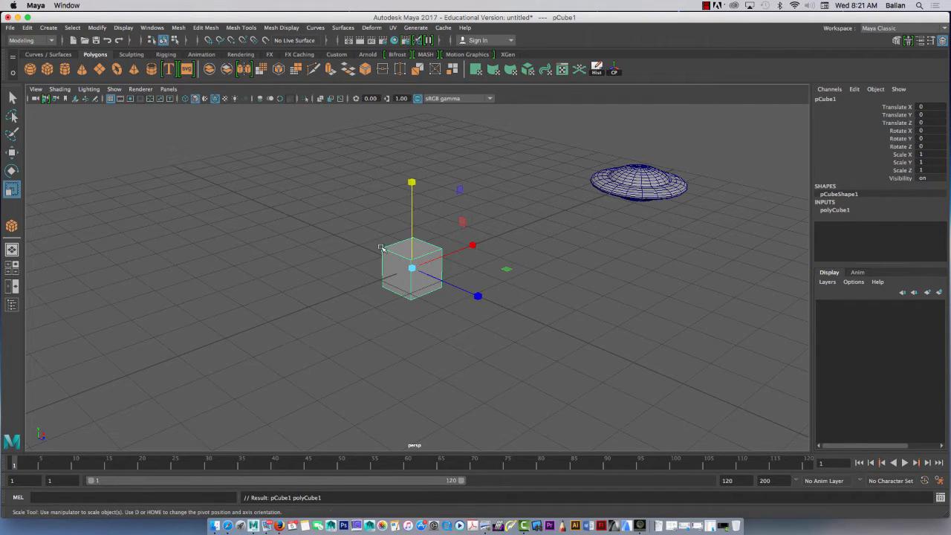
pyautogui.moveTo(477, 296); pyautogui.dragTo(411, 285)
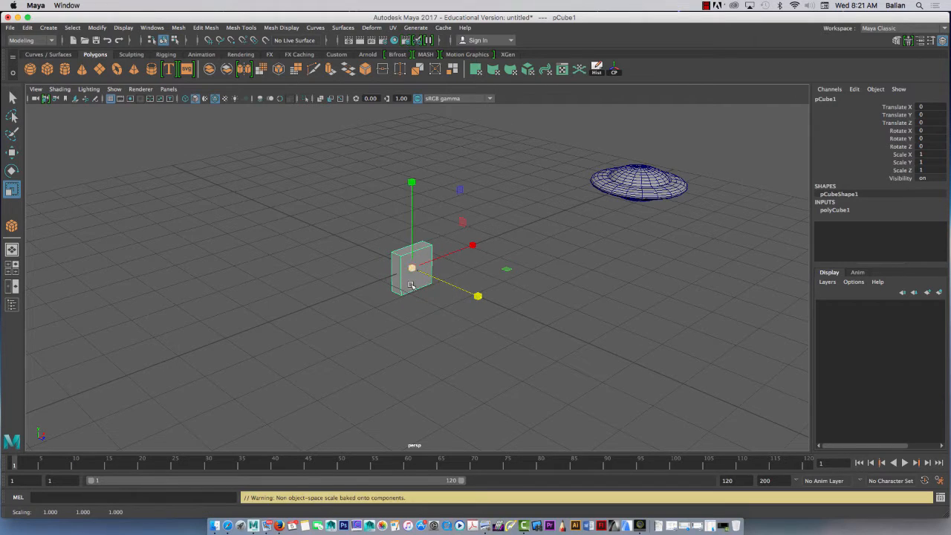
pyautogui.moveTo(412, 184); pyautogui.dragTo(411, 127)
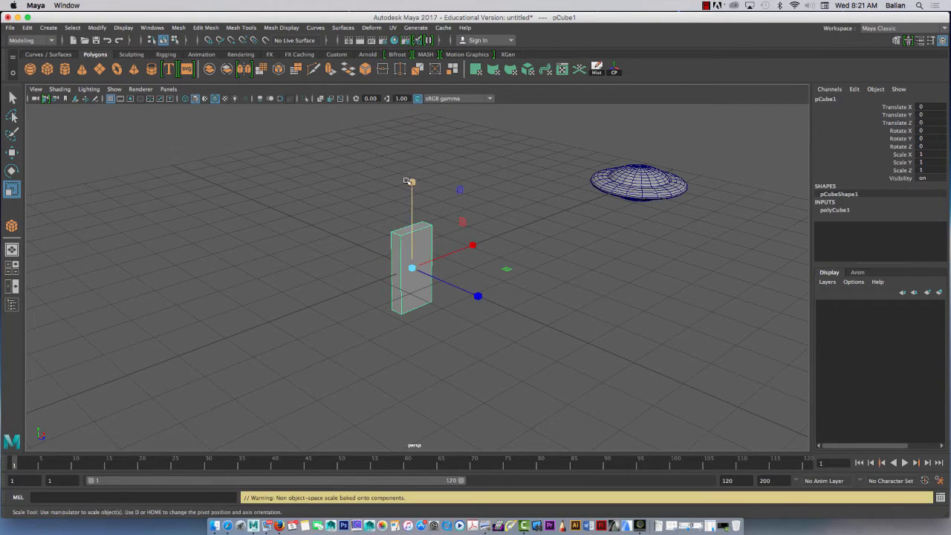
pyautogui.moveTo(412, 183); pyautogui.dragTo(412, 127)
pyautogui.press('w')
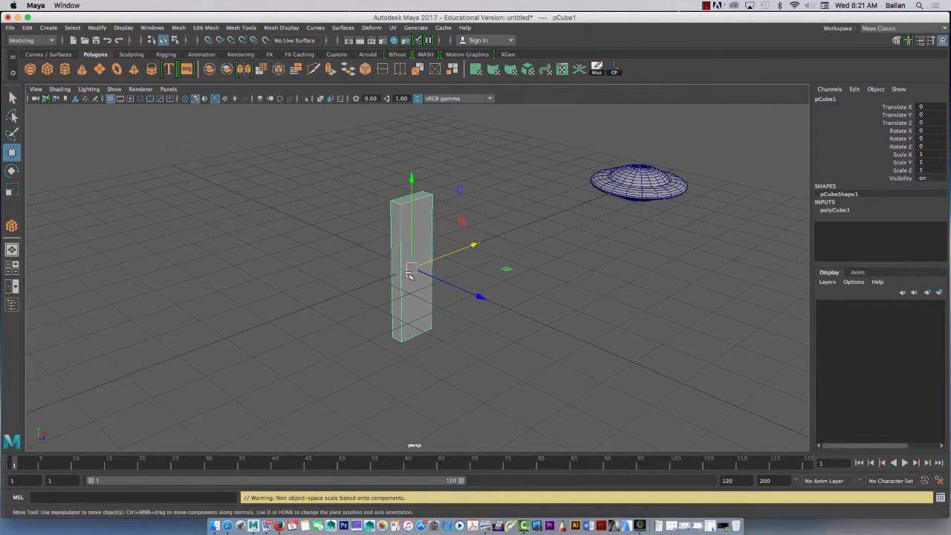
pyautogui.moveTo(412, 186); pyautogui.dragTo(411, 111)
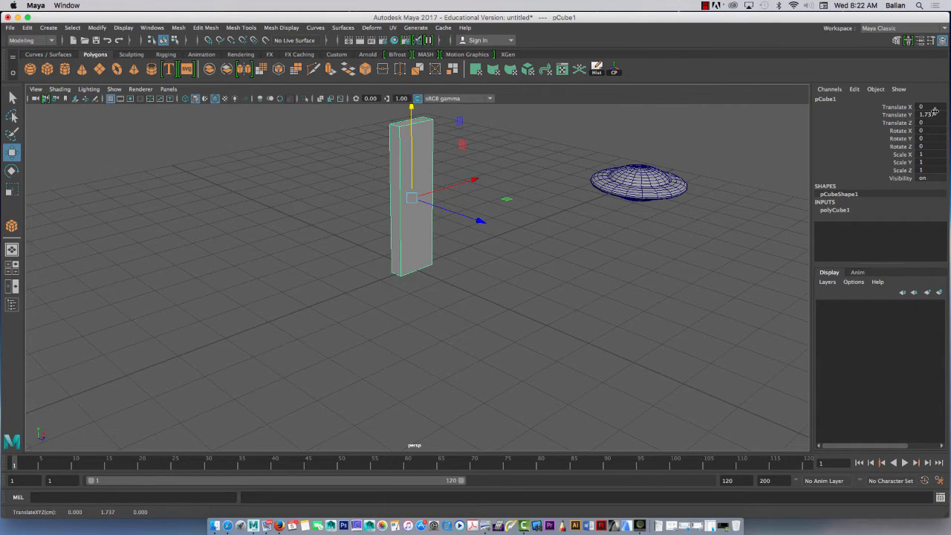
# Step: Create a polygon cube at the foot of the slab with Translate Y set to 0.5
pyautogui.click(47, 69)
pyautogui.moveTo(412, 180); pyautogui.dragTo(410, 159)
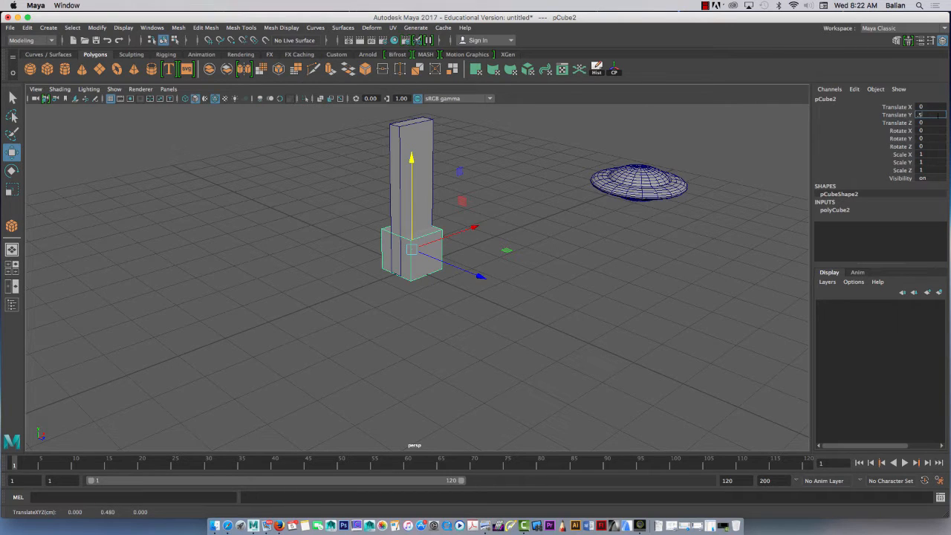
pyautogui.press('Return')
# Step: Adjust the base cube's proportions along X and Z and scale it uniformly to about 0.893
pyautogui.click(415, 132)
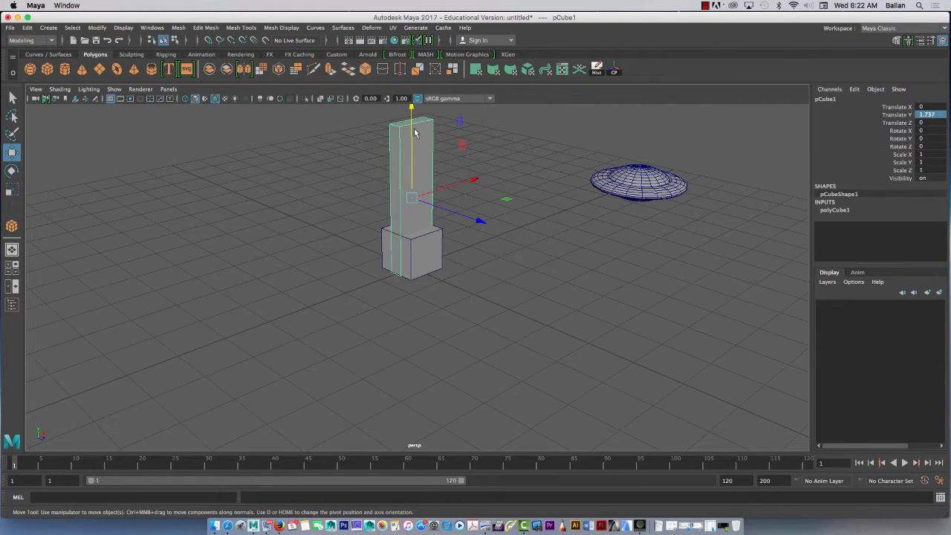
pyautogui.keyDown('alt'); pyautogui.moveTo(327, 172); pyautogui.dragTo(321, 172); pyautogui.keyUp('alt')
pyautogui.moveTo(410, 144); pyautogui.dragTo(409, 144)
pyautogui.keyDown('alt'); pyautogui.moveTo(303, 157); pyautogui.dragTo(306, 168); pyautogui.keyUp('alt')
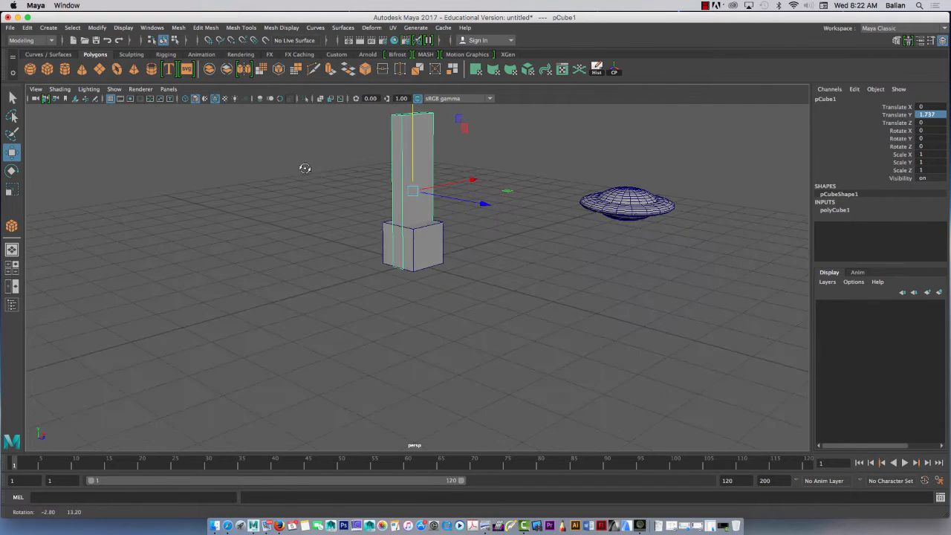
pyautogui.click(416, 236)
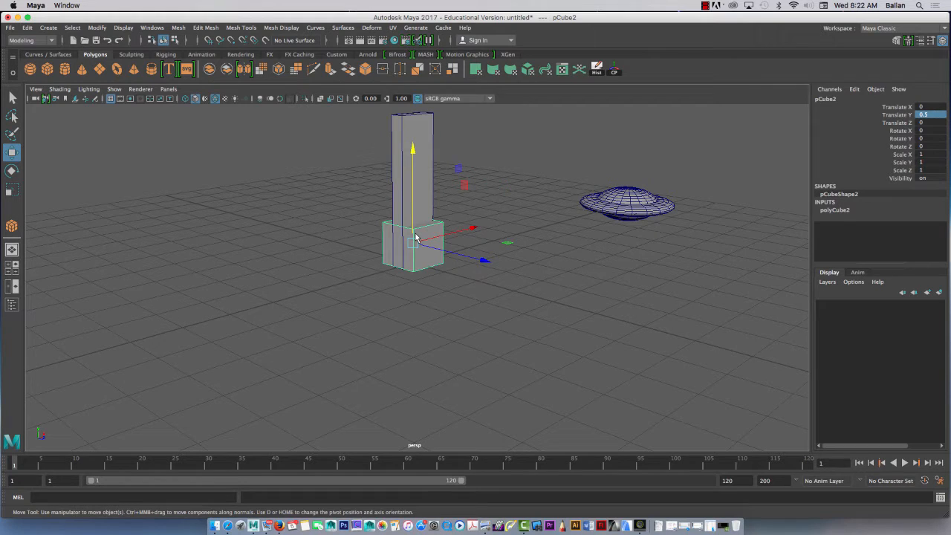
pyautogui.press('r')
pyautogui.moveTo(469, 230); pyautogui.dragTo(497, 207)
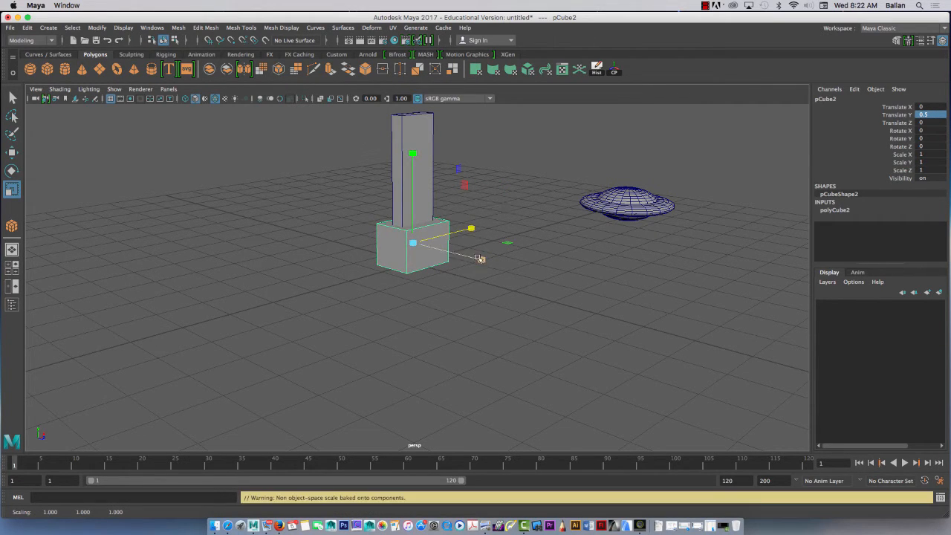
pyautogui.moveTo(481, 259)
pyautogui.mouseDown()
pyautogui.moveTo(503, 263)
pyautogui.moveTo(482, 253)
pyautogui.moveTo(484, 245)
pyautogui.moveTo(477, 250)
pyautogui.mouseUp()
pyautogui.moveTo(390, 243)
pyautogui.mouseDown()
pyautogui.moveTo(418, 250)
pyautogui.moveTo(376, 246)
pyautogui.moveTo(386, 246)
pyautogui.mouseUp()
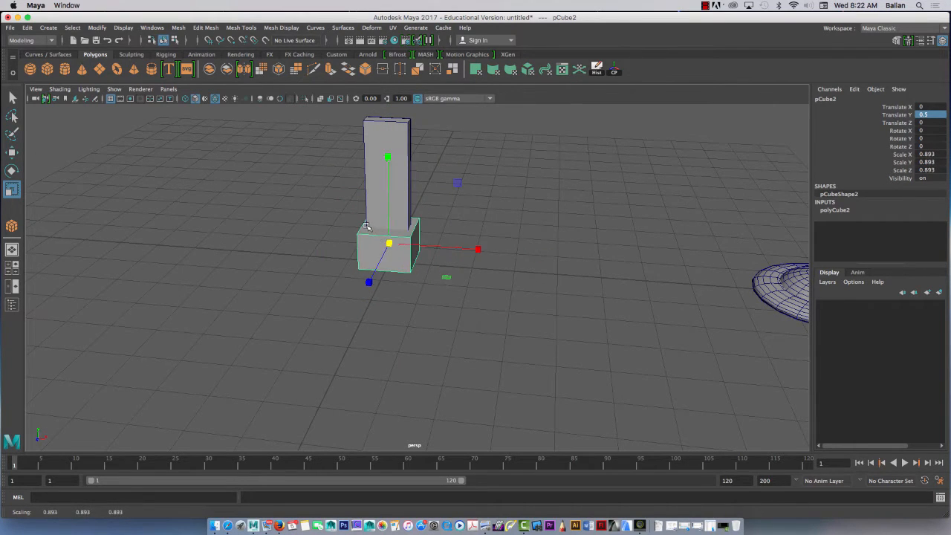
# Step: Duplicate the base block up to about Y 1.808, and repeat the duplicate with the same offset for a third block
pyautogui.press('w')
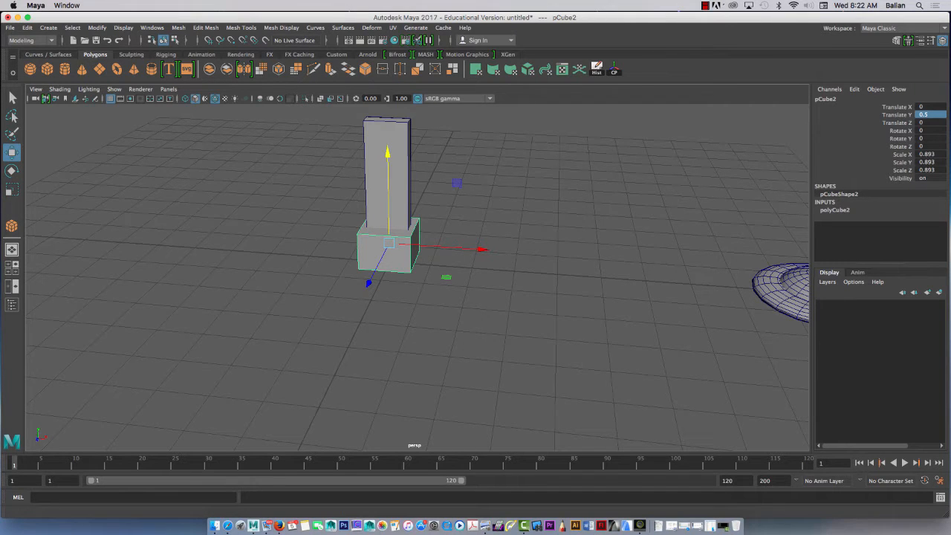
pyautogui.keyDown('alt'); pyautogui.moveTo(275, 416); pyautogui.dragTo(384, 303); pyautogui.keyUp('alt')
pyautogui.hotkey('ctrl', 'd')
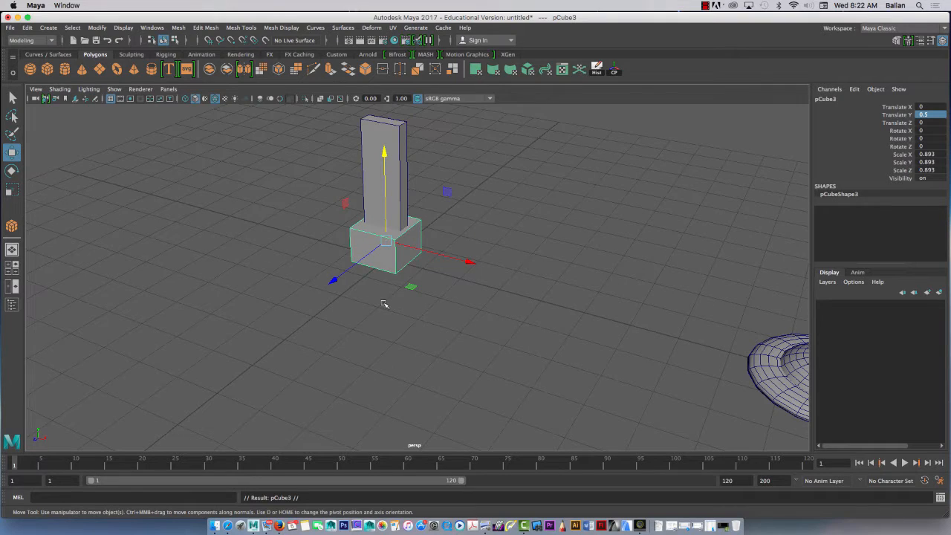
pyautogui.moveTo(382, 153); pyautogui.dragTo(382, 99)
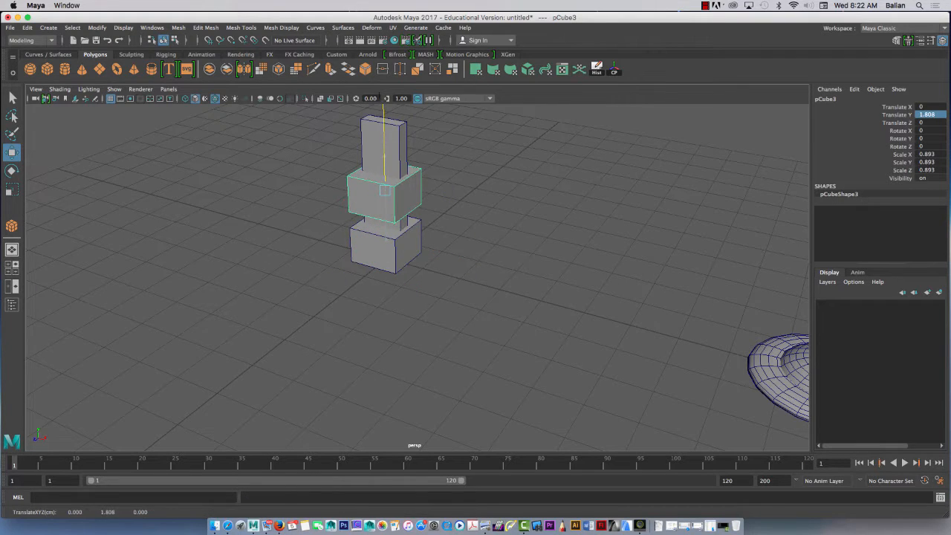
pyautogui.hotkey('shift', 'd')
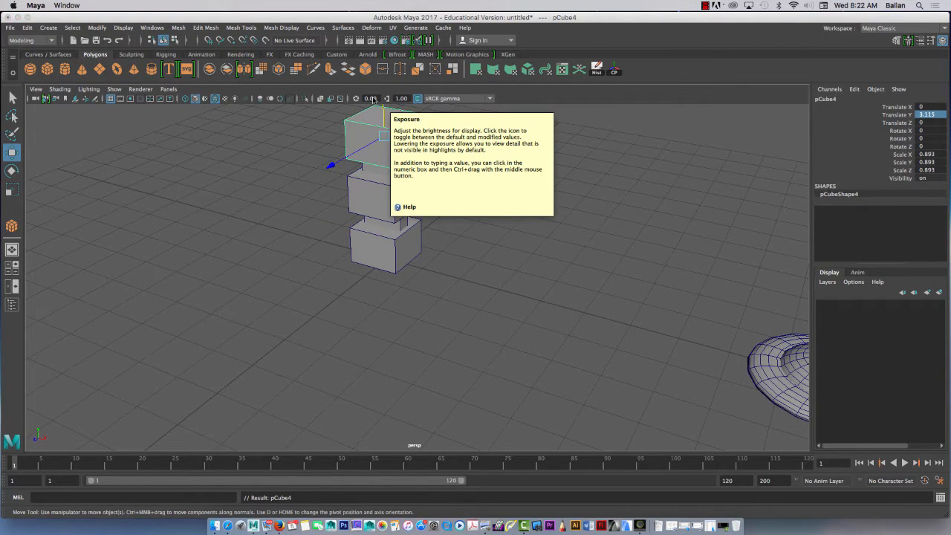
# Step: Lower the bottom block of the tower to about 0.416 in Translate Y
pyautogui.click(263, 146)
pyautogui.keyDown('alt'); pyautogui.moveTo(263, 147); pyautogui.dragTo(355, 171); pyautogui.keyUp('alt')
pyautogui.click(354, 218)
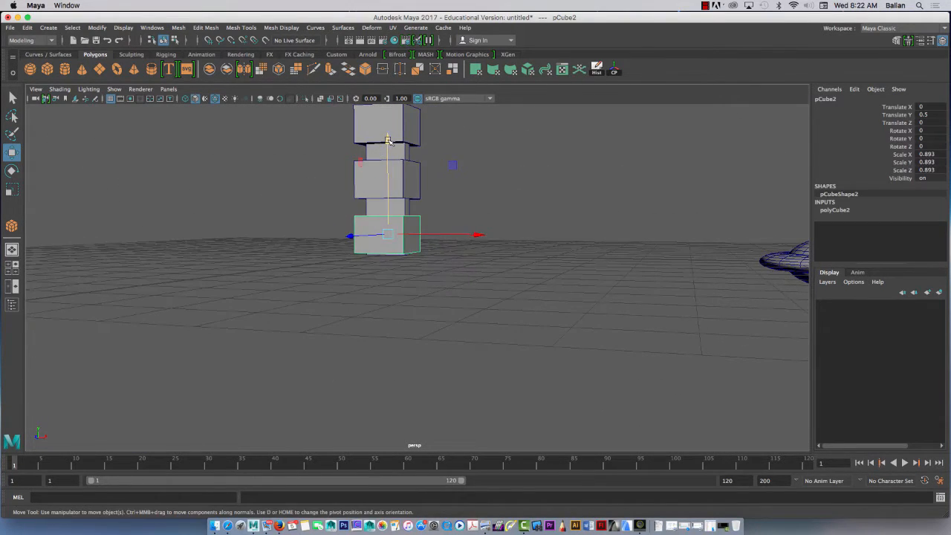
pyautogui.moveTo(387, 139); pyautogui.dragTo(309, 155)
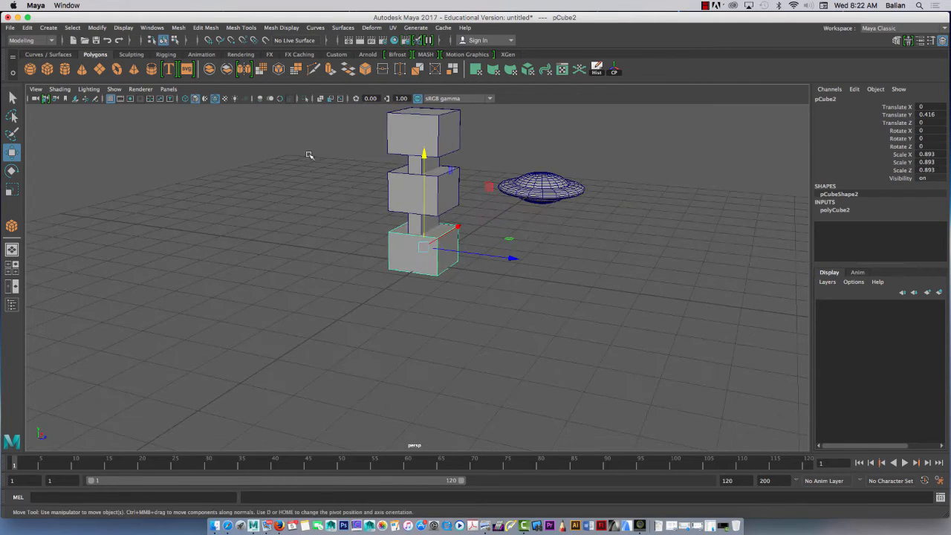
# Step: Add a polygon cube shaped into a tall slab, thin along Z, beside the tower at about Y 1.955, Z 0.906
pyautogui.click(47, 69)
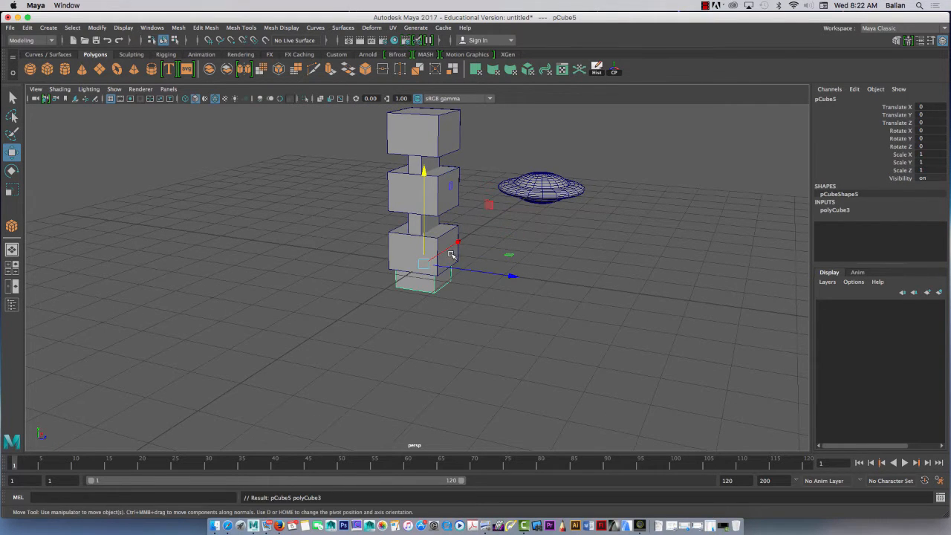
pyautogui.moveTo(473, 275); pyautogui.dragTo(505, 266)
pyautogui.press('r')
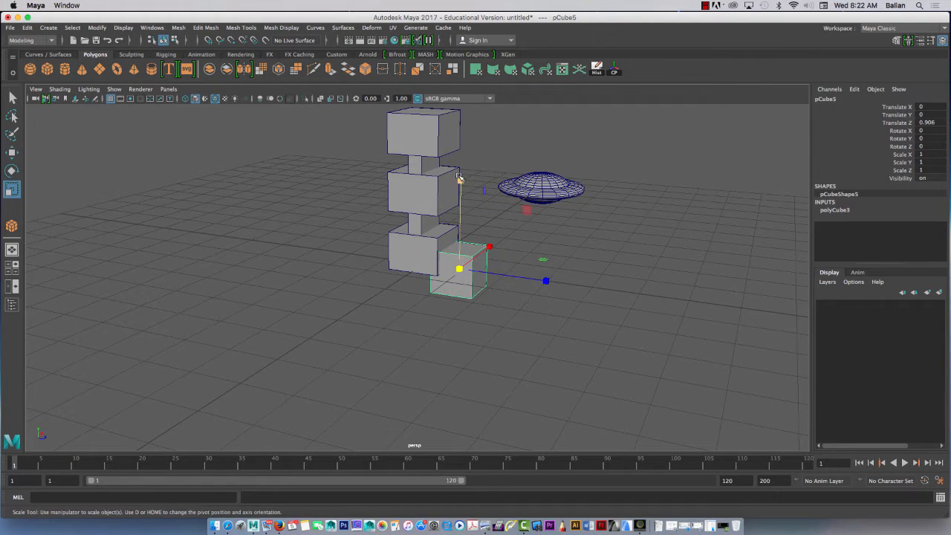
pyautogui.moveTo(458, 178)
pyautogui.mouseDown()
pyautogui.moveTo(469, 174)
pyautogui.moveTo(460, 179)
pyautogui.mouseUp()
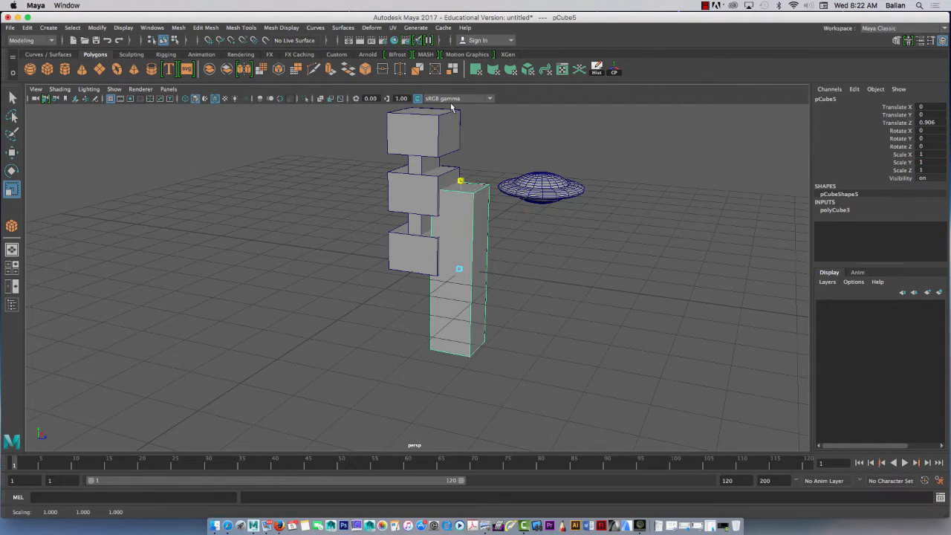
pyautogui.moveTo(546, 280); pyautogui.dragTo(488, 282)
pyautogui.press('w')
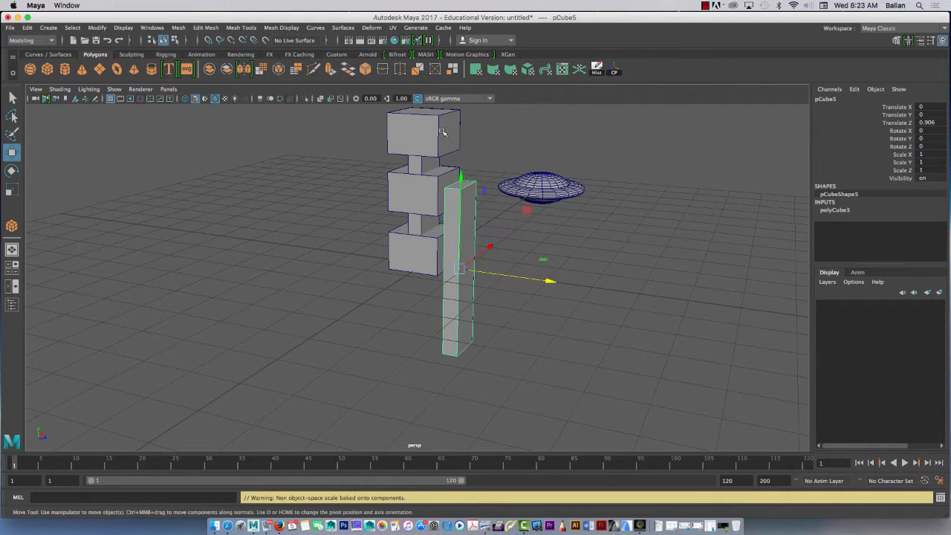
pyautogui.moveTo(461, 176); pyautogui.dragTo(460, 79)
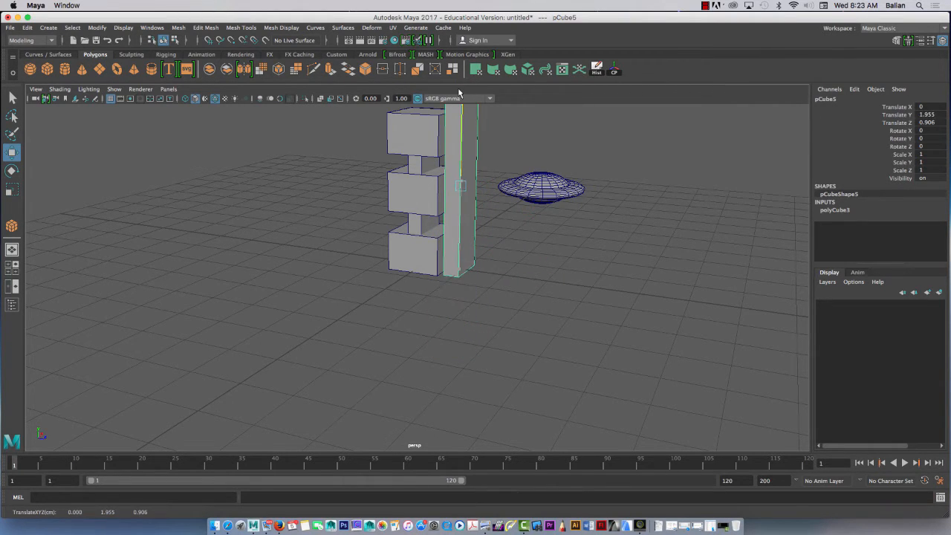
# Step: Shift the inner slab that runs through the stacked blocks to about -0.262 in Translate Z
pyautogui.scroll(-3, 443, 124)
pyautogui.scroll(-4, 444, 124)
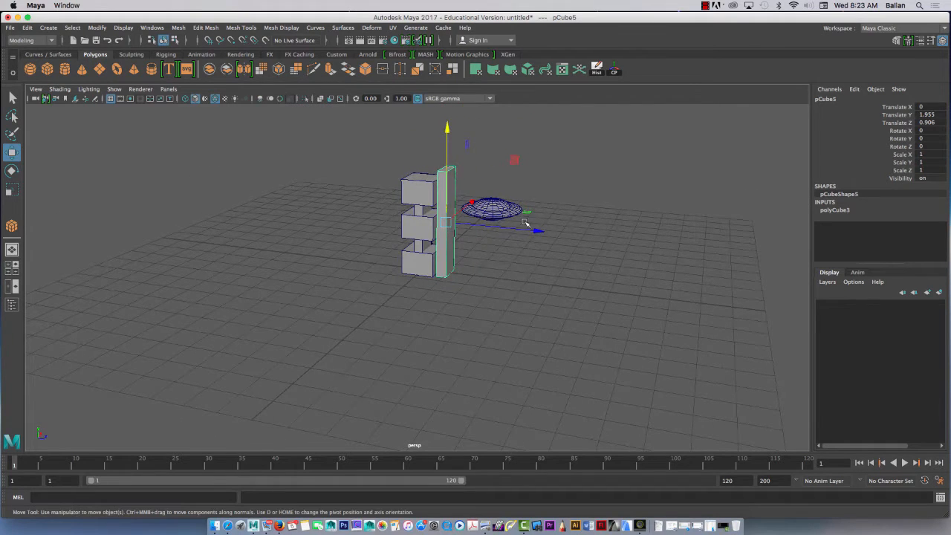
pyautogui.moveTo(525, 223); pyautogui.dragTo(245, 223)
pyautogui.click(418, 210)
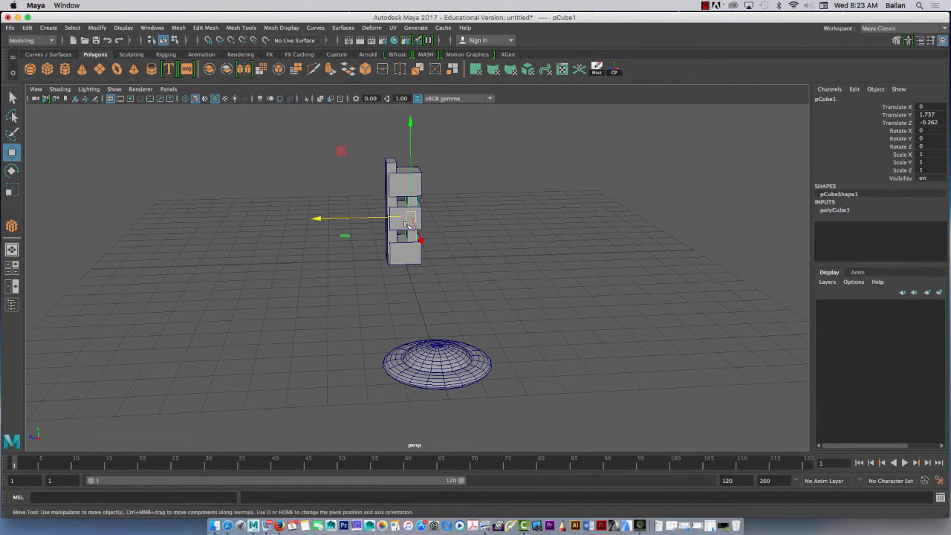
pyautogui.click(311, 204)
# Step: Duplicate the middle block and move the copy along Z to about 0.877, through the outer slab
pyautogui.click(402, 213)
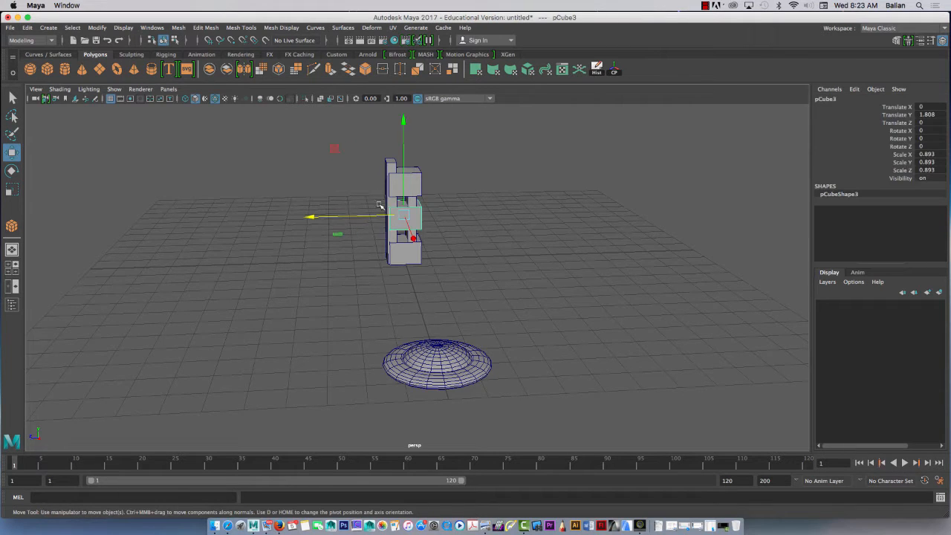
pyautogui.scroll(5, 377, 208)
pyautogui.keyDown('alt'); pyautogui.moveTo(383, 193); pyautogui.dragTo(455, 242); pyautogui.keyUp('alt')
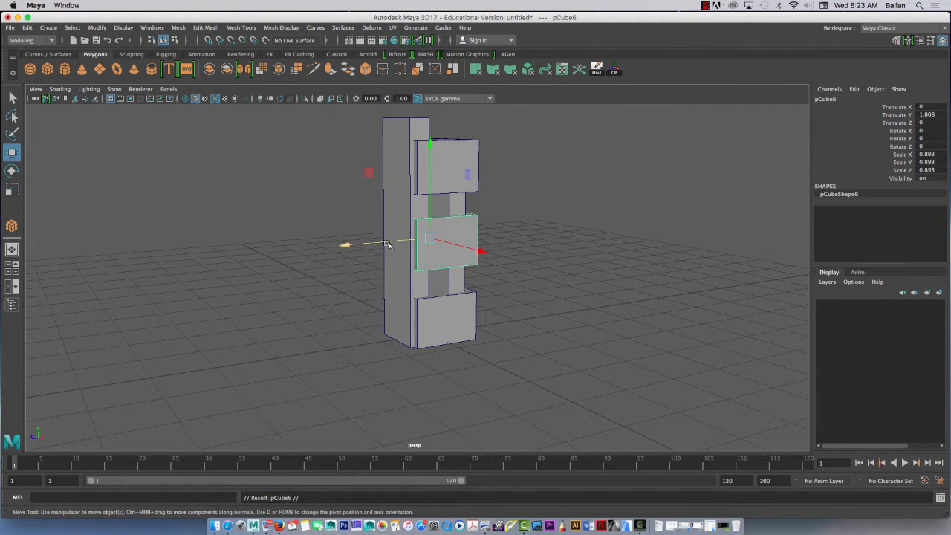
pyautogui.moveTo(387, 244); pyautogui.dragTo(334, 248)
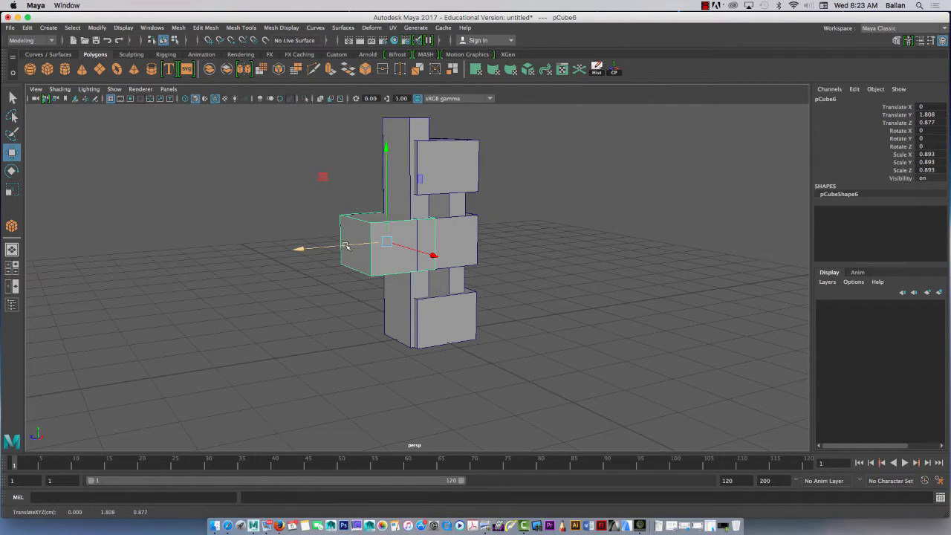
# Step: Flatten the copied block into a thin plate at about Y 3.451 above the tower and duplicate it
pyautogui.press('r')
pyautogui.moveTo(390, 151); pyautogui.dragTo(384, 172)
pyautogui.press('w')
pyautogui.keyDown('alt'); pyautogui.moveTo(327, 199); pyautogui.dragTo(370, 101); pyautogui.keyUp('alt')
pyautogui.keyDown('alt'); pyautogui.moveTo(303, 125); pyautogui.dragTo(373, 269); pyautogui.keyUp('alt')
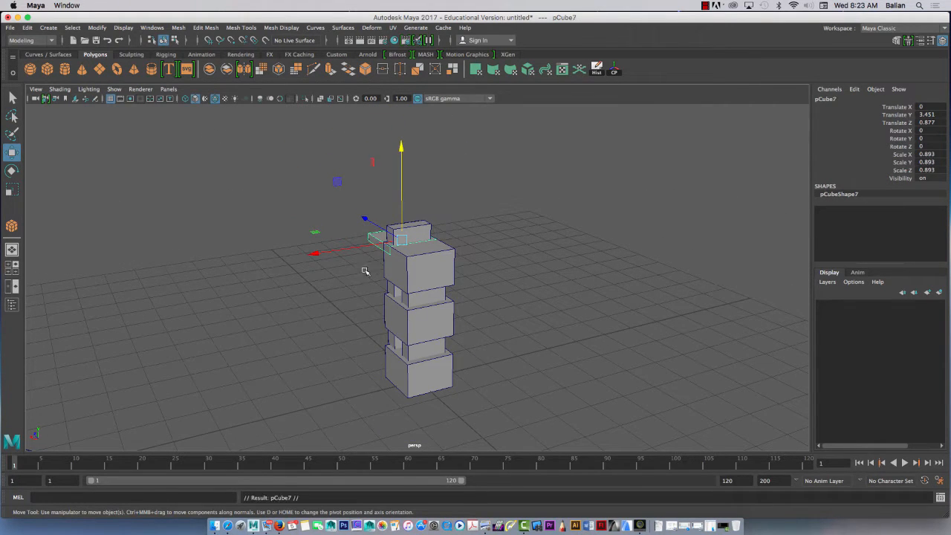
# Step: Move the duplicate plate to about 0.406 in Translate Z and narrow it along Z and X
pyautogui.moveTo(376, 216); pyautogui.dragTo(417, 245)
pyautogui.press('r')
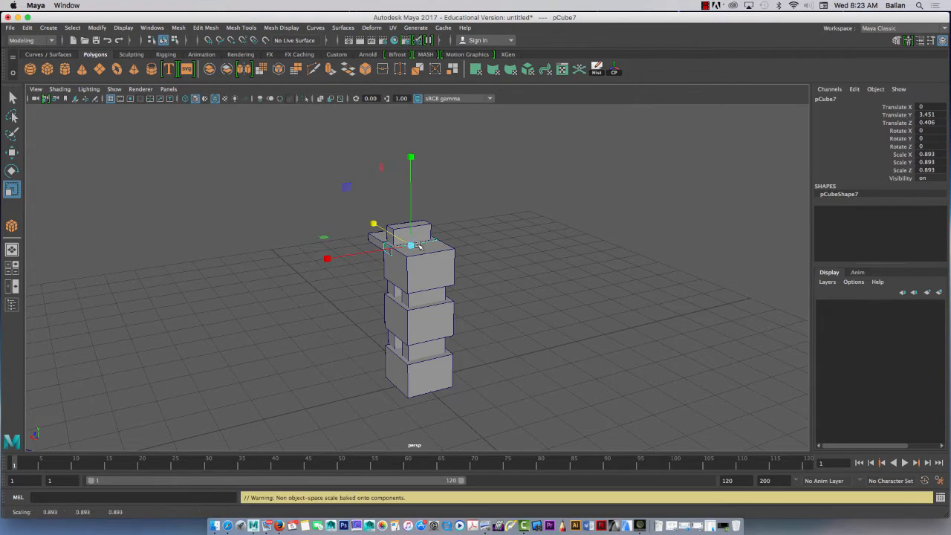
pyautogui.moveTo(326, 261); pyautogui.dragTo(402, 238)
# Step: Stretch the narrowed piece upward into a tall post and scale it uniformly to about 0.532
pyautogui.click(411, 153)
pyautogui.click(411, 153)
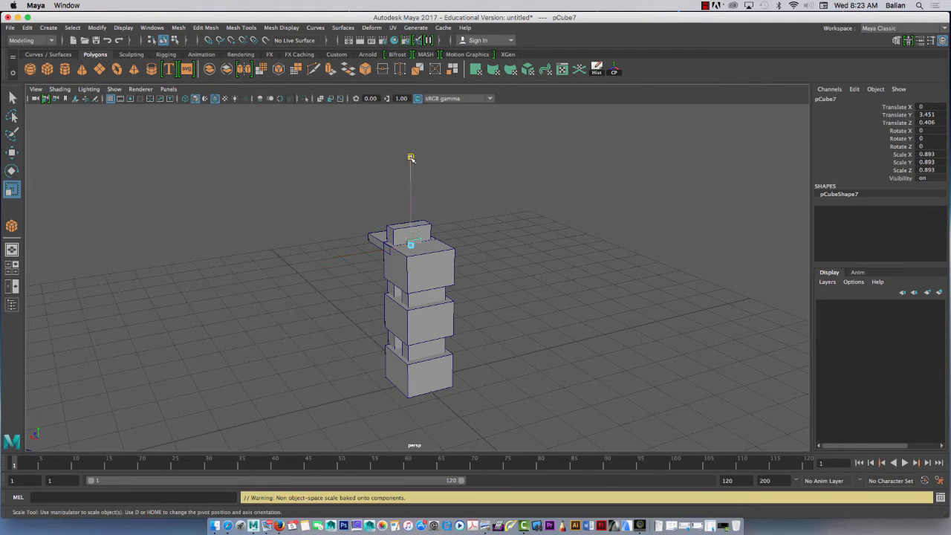
pyautogui.moveTo(411, 145); pyautogui.dragTo(419, 125)
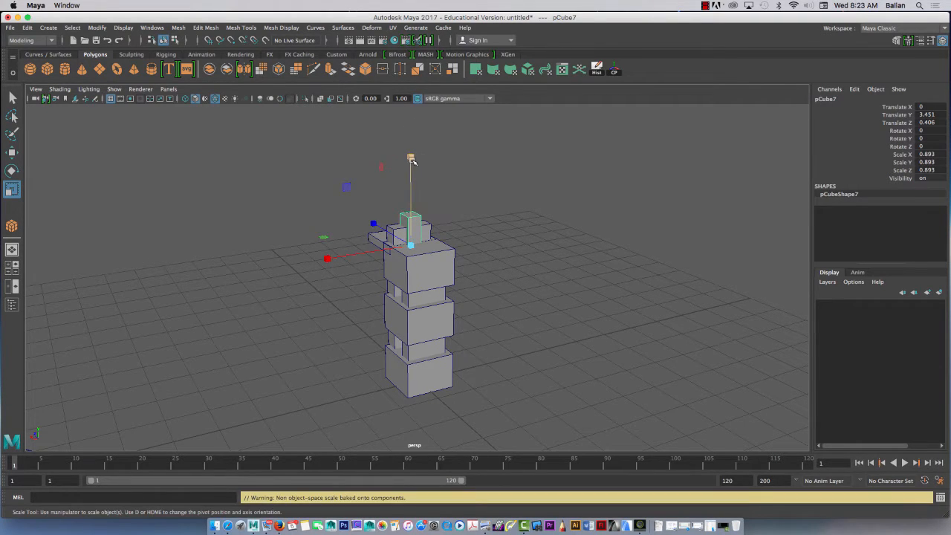
pyautogui.moveTo(411, 159); pyautogui.dragTo(408, 81)
pyautogui.moveTo(411, 158); pyautogui.dragTo(413, 123)
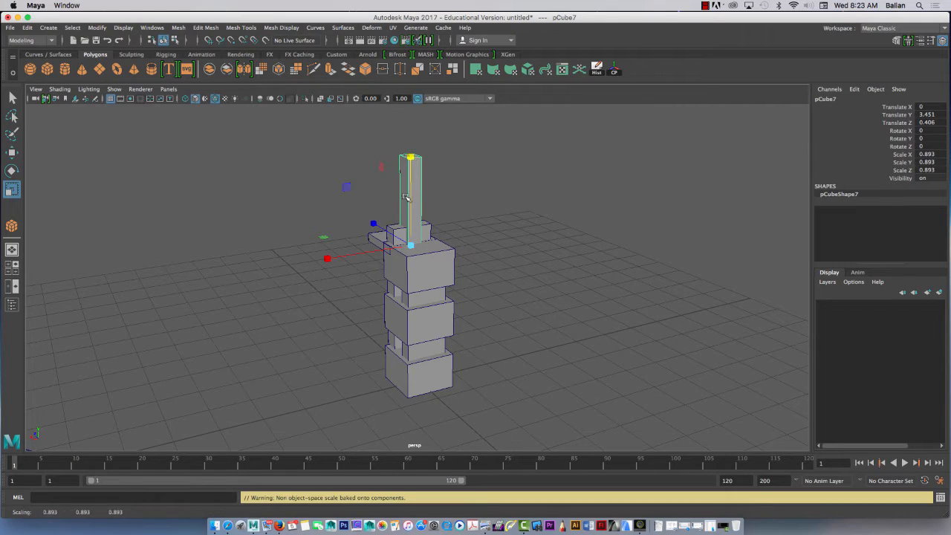
pyautogui.moveTo(401, 254); pyautogui.dragTo(375, 249)
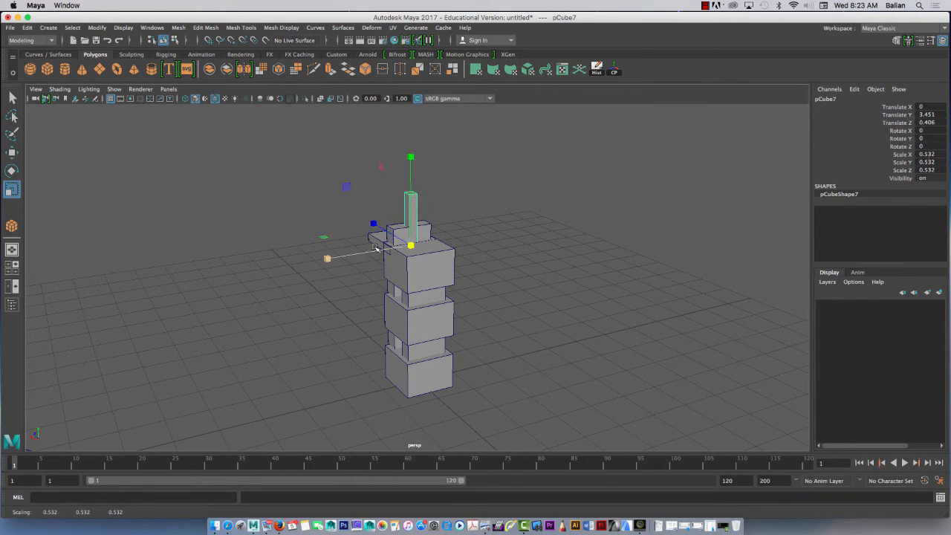
# Step: Move the post along X to about 0.585, toward the side of the tower
pyautogui.press('w')
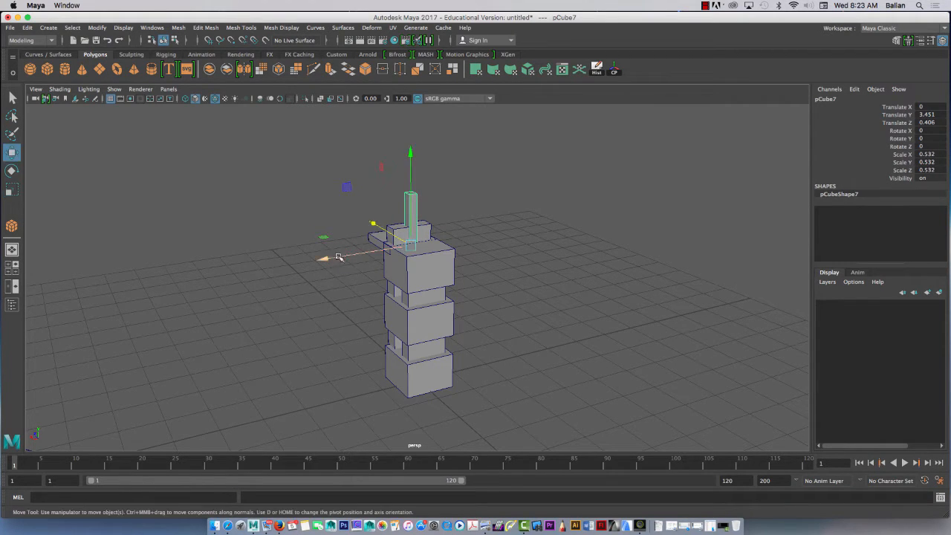
pyautogui.moveTo(335, 256); pyautogui.dragTo(311, 262)
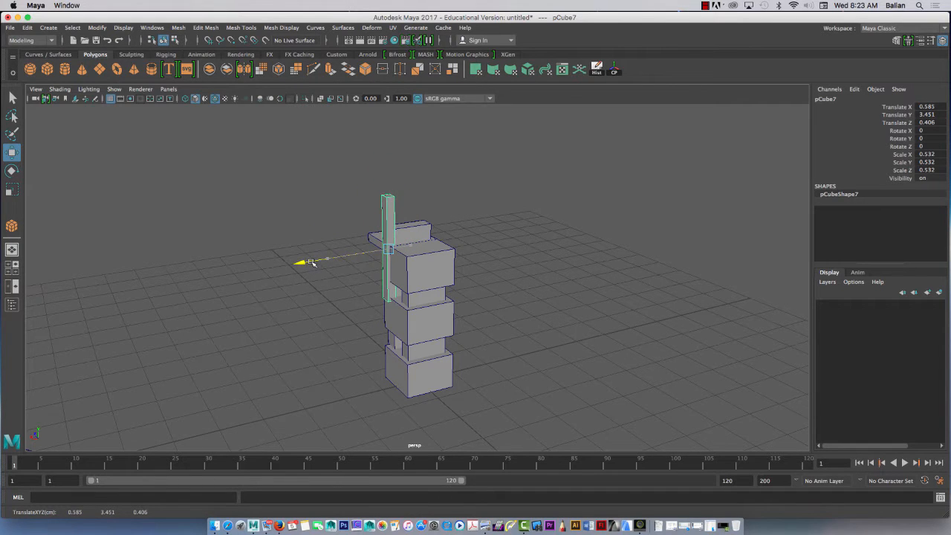
# Step: Scale the tall post uniformly to about 0.655 and lower it to about 3.328 in Translate Y
pyautogui.keyDown('alt'); pyautogui.moveTo(247, 269); pyautogui.dragTo(284, 257); pyautogui.keyUp('alt')
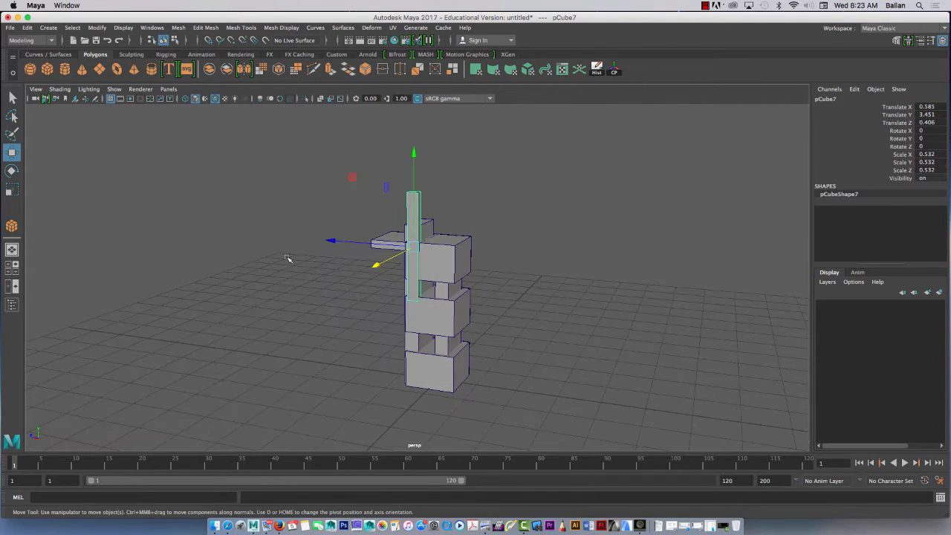
pyautogui.press('r')
pyautogui.moveTo(413, 248); pyautogui.dragTo(392, 58)
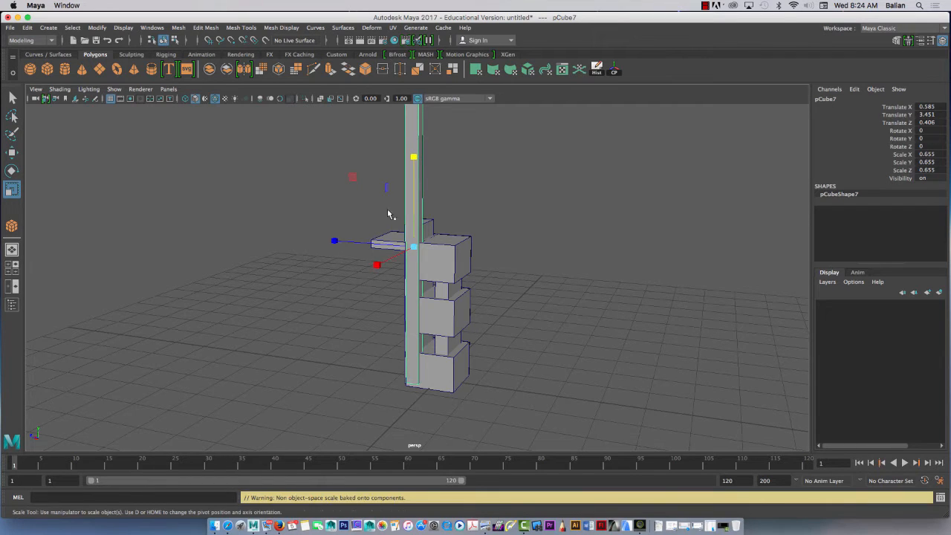
pyautogui.press('w')
pyautogui.moveTo(413, 154); pyautogui.dragTo(412, 157)
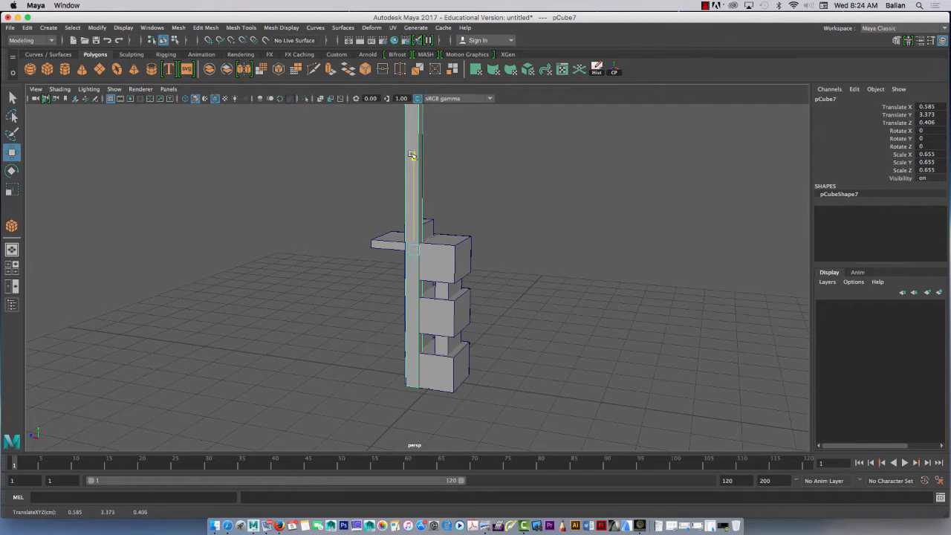
pyautogui.keyDown('alt'); pyautogui.moveTo(361, 292); pyautogui.dragTo(416, 194); pyautogui.keyUp('alt')
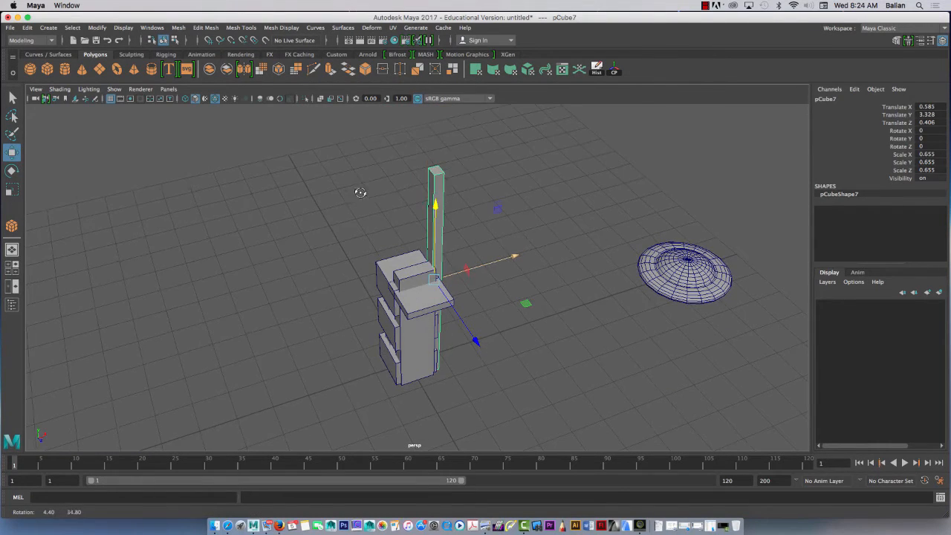
pyautogui.moveTo(438, 171); pyautogui.dragTo(435, 145, button='right')
pyautogui.click(436, 174)
pyautogui.keyDown('alt'); pyautogui.moveTo(395, 166); pyautogui.dragTo(424, 210); pyautogui.keyUp('alt')
pyautogui.keyDown('alt'); pyautogui.moveTo(366, 196); pyautogui.dragTo(111, 196); pyautogui.keyUp('alt')
pyautogui.moveTo(396, 277); pyautogui.dragTo(426, 226, button='right')
# Step: Select the front face of the tower's top block and pull it slightly outward to about -0.765 in Z
pyautogui.click(412, 306)
pyautogui.moveTo(413, 313)
pyautogui.keyDown('alt'); pyautogui.mouseDown()
pyautogui.moveTo(406, 305)
pyautogui.moveTo(399, 322)
pyautogui.mouseUp(); pyautogui.keyUp('alt')
pyautogui.click(420, 312)
pyautogui.scroll(5, 404, 318)
pyautogui.keyDown('alt'); pyautogui.moveTo(403, 317); pyautogui.dragTo(425, 213, button='middle'); pyautogui.keyUp('alt')
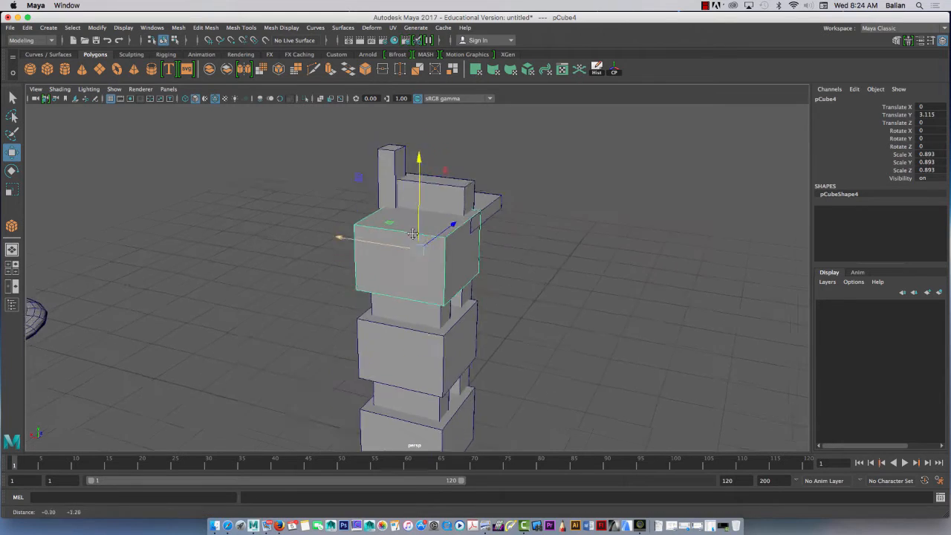
pyautogui.keyDown('alt'); pyautogui.moveTo(426, 213); pyautogui.dragTo(393, 251); pyautogui.keyUp('alt')
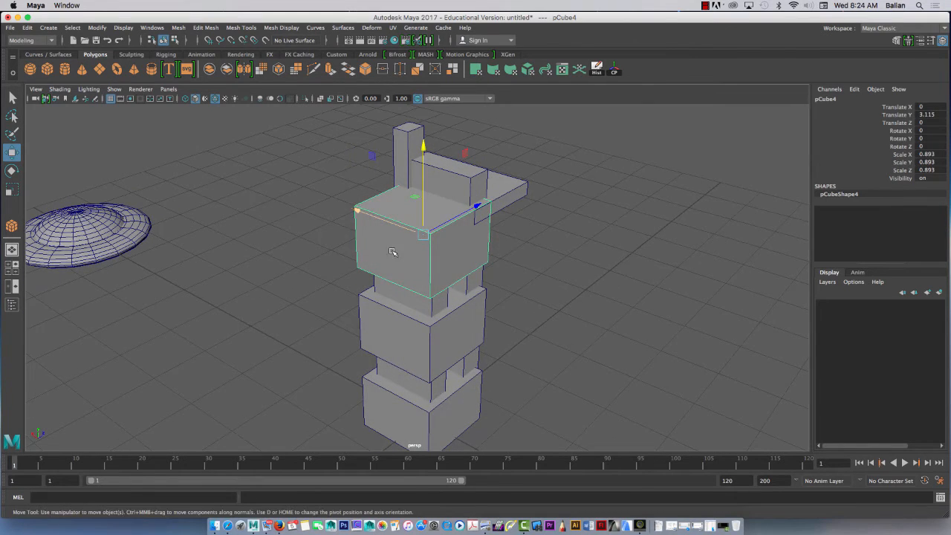
pyautogui.rightClick(392, 204)
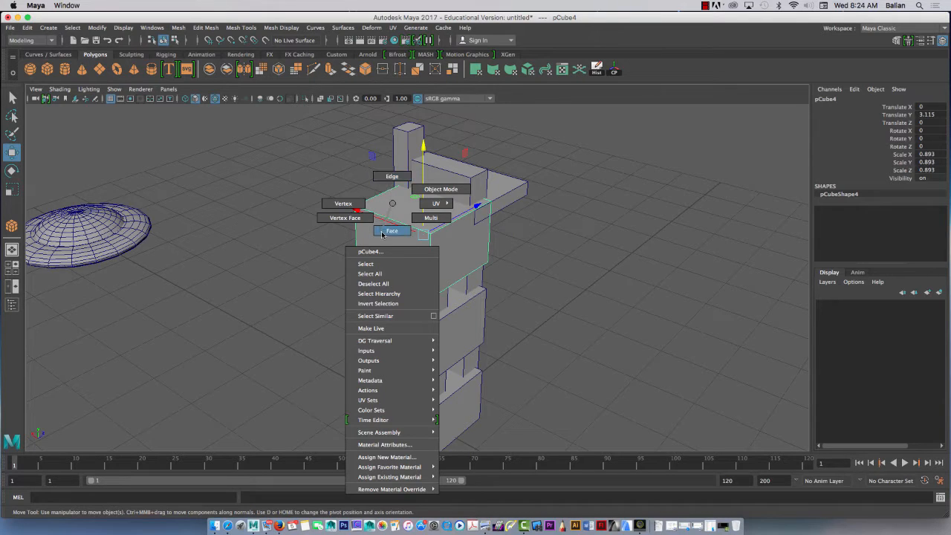
pyautogui.click(391, 230)
pyautogui.click(382, 226)
pyautogui.moveTo(448, 221)
pyautogui.mouseDown()
pyautogui.moveTo(386, 259)
pyautogui.moveTo(448, 218)
pyautogui.moveTo(439, 224)
pyautogui.mouseUp()
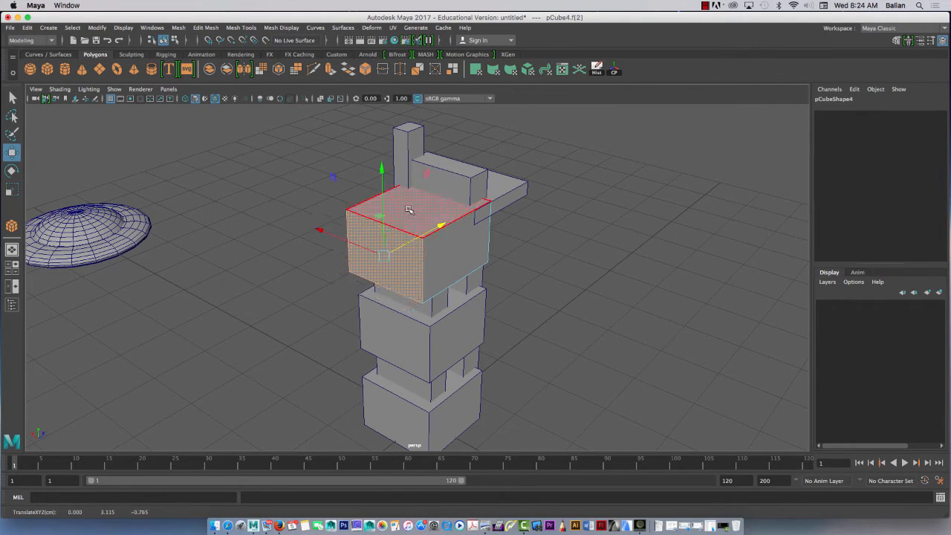
# Step: Pull the top block's upper front edge outward into a slanted overhang and return to object selection
pyautogui.moveTo(411, 210); pyautogui.dragTo(410, 181, button='right')
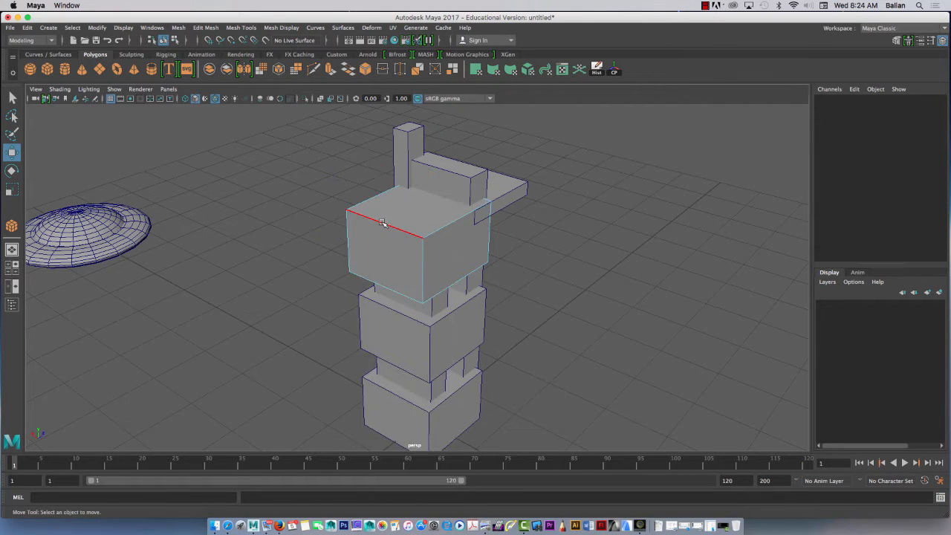
pyautogui.click(381, 214)
pyautogui.moveTo(383, 186); pyautogui.dragTo(374, 205)
pyautogui.moveTo(431, 215); pyautogui.dragTo(384, 179)
pyautogui.moveTo(476, 196)
pyautogui.keyDown('alt'); pyautogui.mouseDown()
pyautogui.moveTo(454, 199)
pyautogui.moveTo(476, 203)
pyautogui.mouseUp(); pyautogui.keyUp('alt')
pyautogui.click(473, 222)
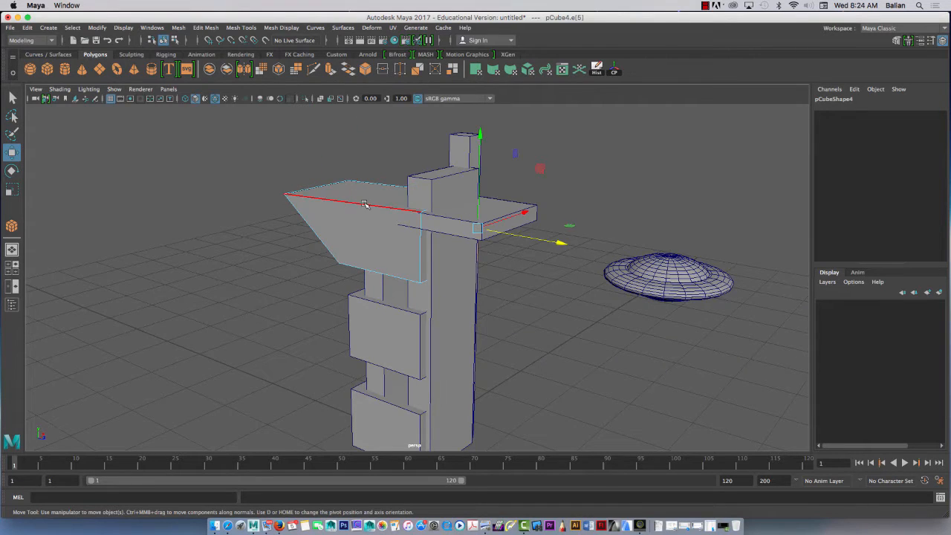
pyautogui.click(364, 205)
pyautogui.click(483, 227)
pyautogui.keyDown('alt'); pyautogui.moveTo(483, 227); pyautogui.dragTo(488, 205); pyautogui.keyUp('alt')
pyautogui.press('F8')
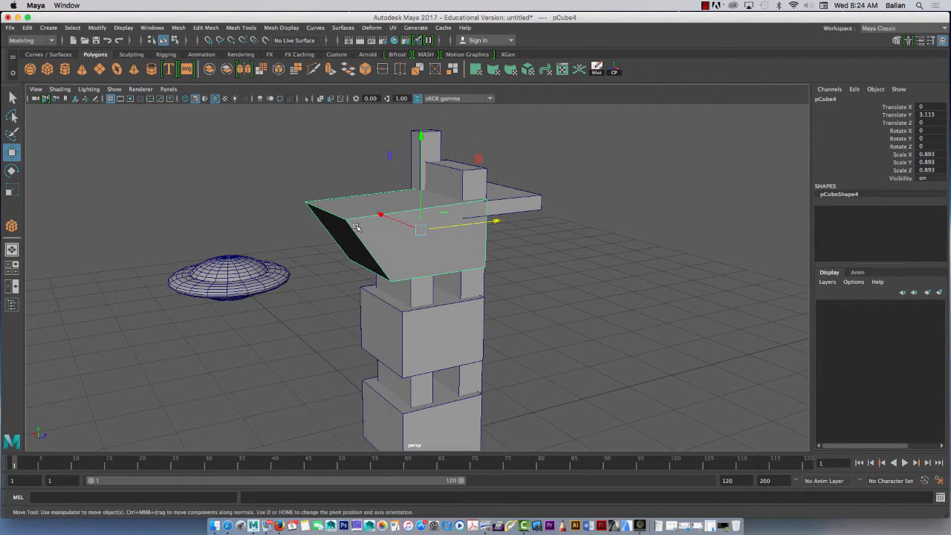
# Step: Select the slanted front face of the reshaped top block in face mode, then return to object mode and deselect
pyautogui.click(499, 204)
pyautogui.click(409, 231)
pyautogui.keyDown('alt'); pyautogui.moveTo(409, 231); pyautogui.dragTo(369, 226); pyautogui.keyUp('alt')
pyautogui.moveTo(373, 223); pyautogui.dragTo(421, 207, button='right')
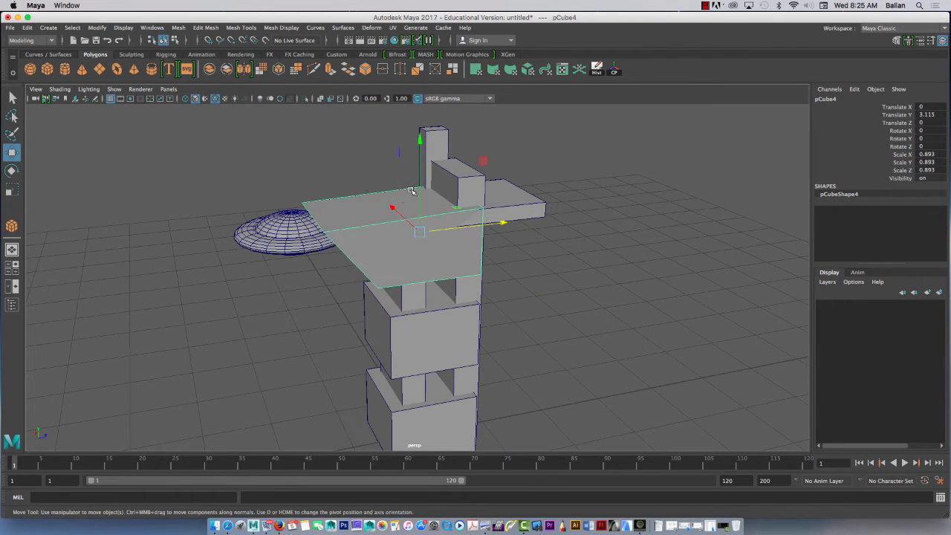
pyautogui.keyDown('alt'); pyautogui.moveTo(377, 248); pyautogui.dragTo(369, 225); pyautogui.keyUp('alt')
pyautogui.rightClick(369, 225)
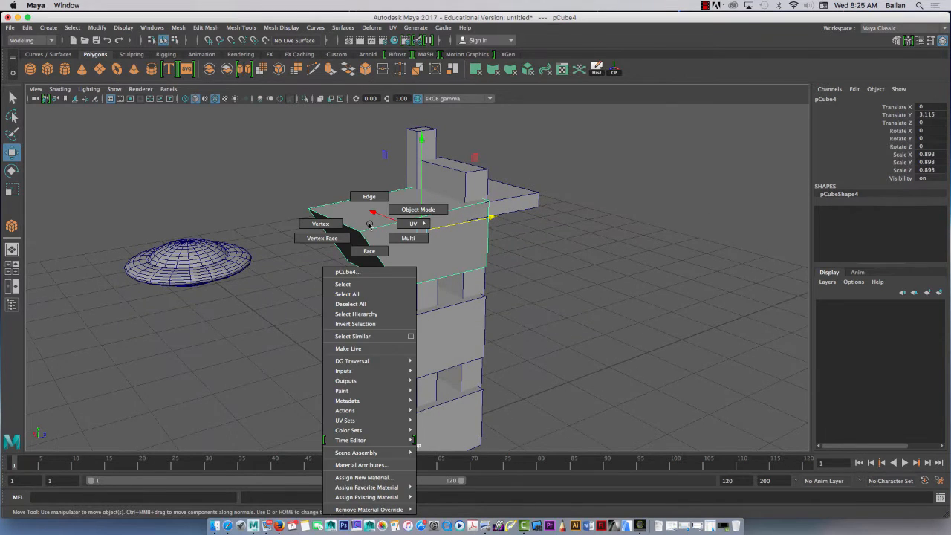
pyautogui.moveTo(371, 227); pyautogui.dragTo(364, 250, button='right')
pyautogui.moveTo(342, 216); pyautogui.dragTo(375, 251, button='right')
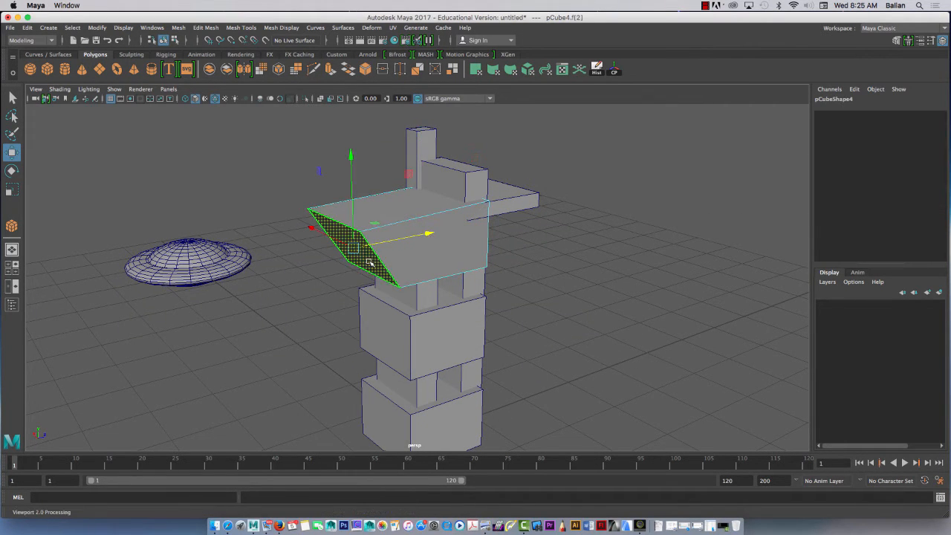
pyautogui.rightClick(395, 220)
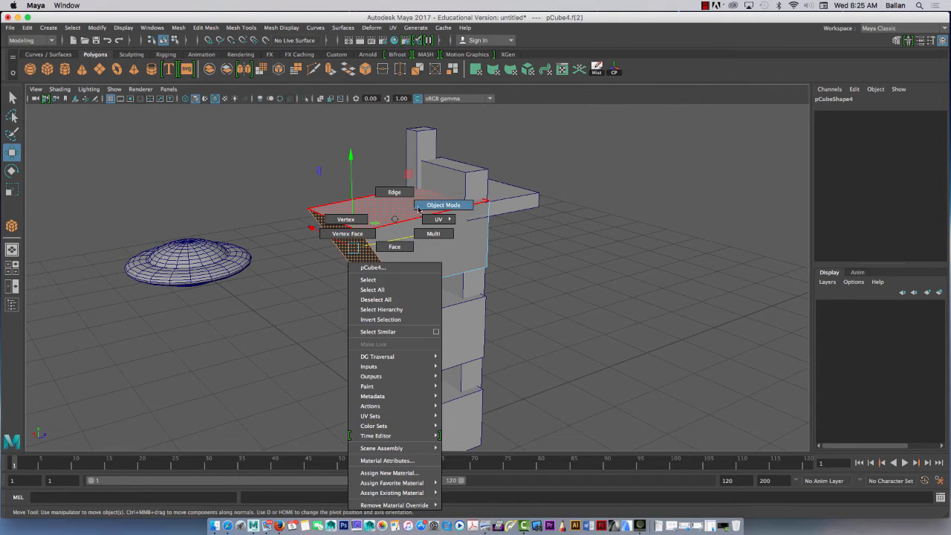
pyautogui.click(419, 209)
pyautogui.click(374, 180)
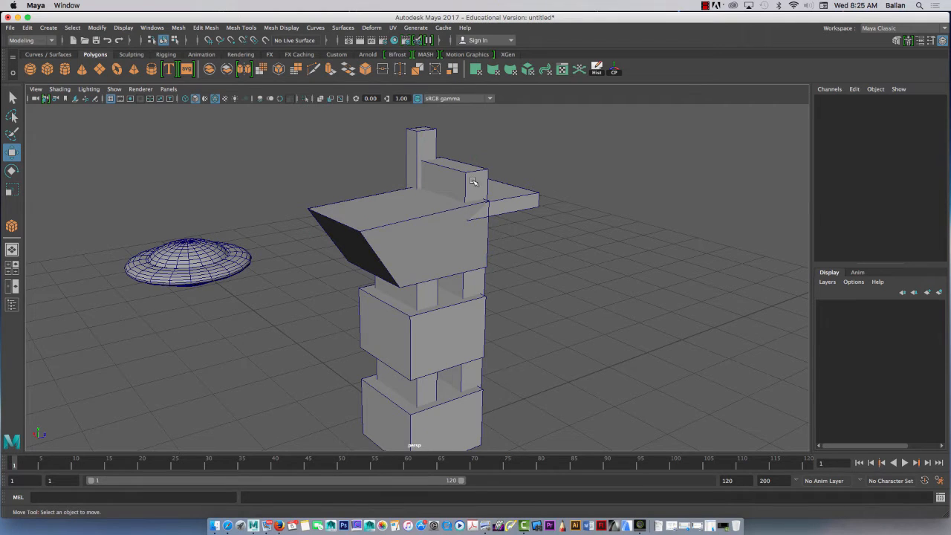
# Step: Move the two upper front vertices of the overhanging block to about Y 3.100 and Z -1.274
pyautogui.click(405, 215)
pyautogui.rightClick(405, 216)
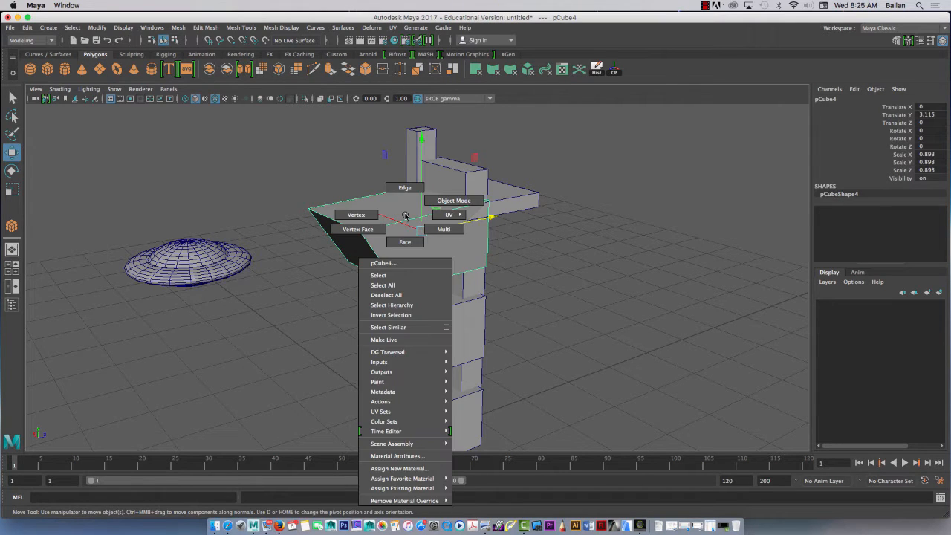
pyautogui.click(360, 216)
pyautogui.moveTo(311, 214)
pyautogui.keyDown('alt'); pyautogui.mouseDown()
pyautogui.moveTo(269, 203)
pyautogui.moveTo(274, 178)
pyautogui.moveTo(327, 222)
pyautogui.mouseUp(); pyautogui.keyUp('alt')
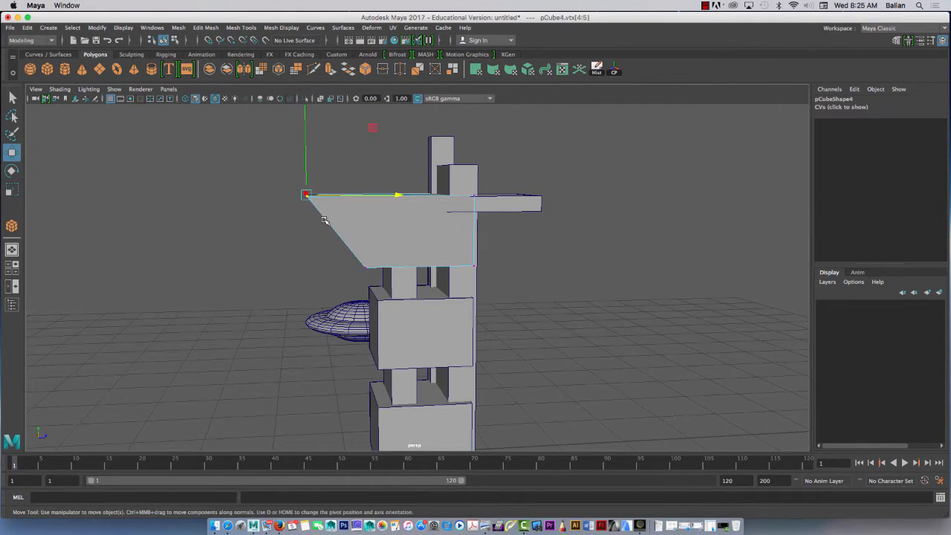
pyautogui.moveTo(309, 151); pyautogui.dragTo(344, 233)
pyautogui.press('F8')
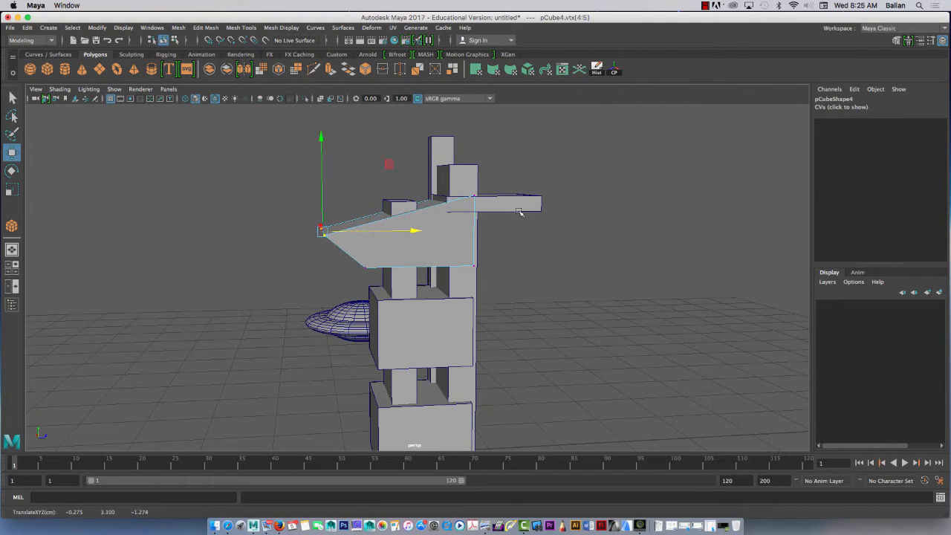
# Step: Select the thin plate, the upper block and the post in turn, then reselect the reshaped top block
pyautogui.click(514, 206)
pyautogui.click(464, 175)
pyautogui.click(437, 152)
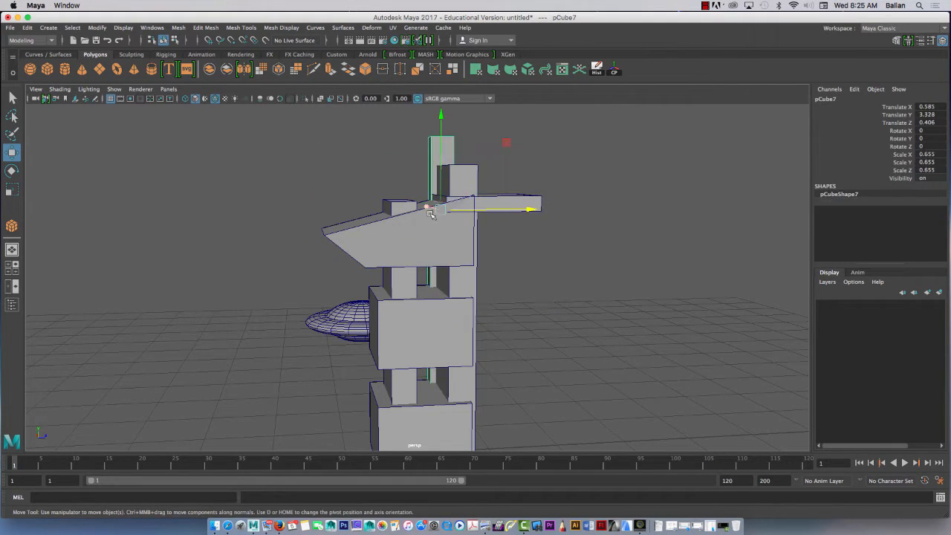
pyautogui.click(414, 228)
pyautogui.keyDown('alt'); pyautogui.moveTo(356, 211); pyautogui.dragTo(392, 216); pyautogui.keyUp('alt')
pyautogui.rightClick(380, 244)
pyautogui.moveTo(379, 243); pyautogui.dragTo(433, 233, button='right')
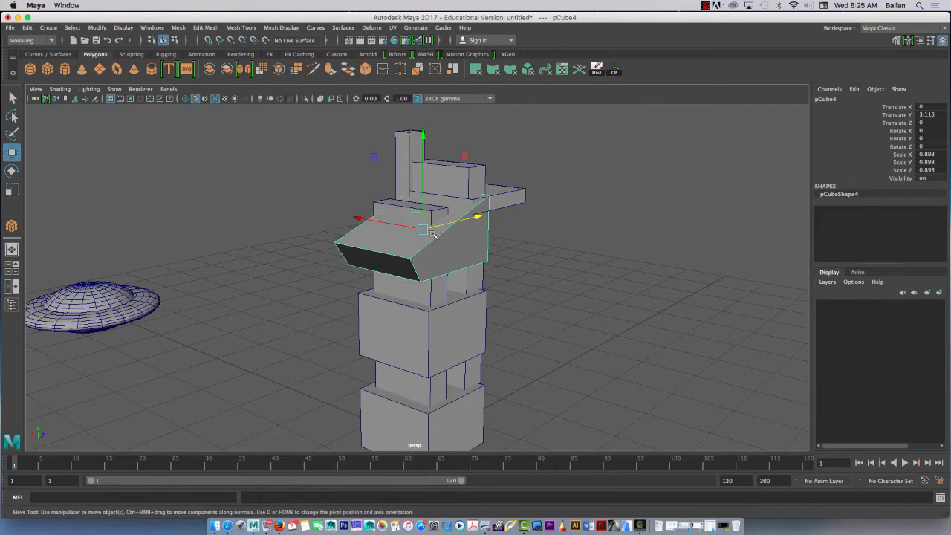
pyautogui.click(554, 170)
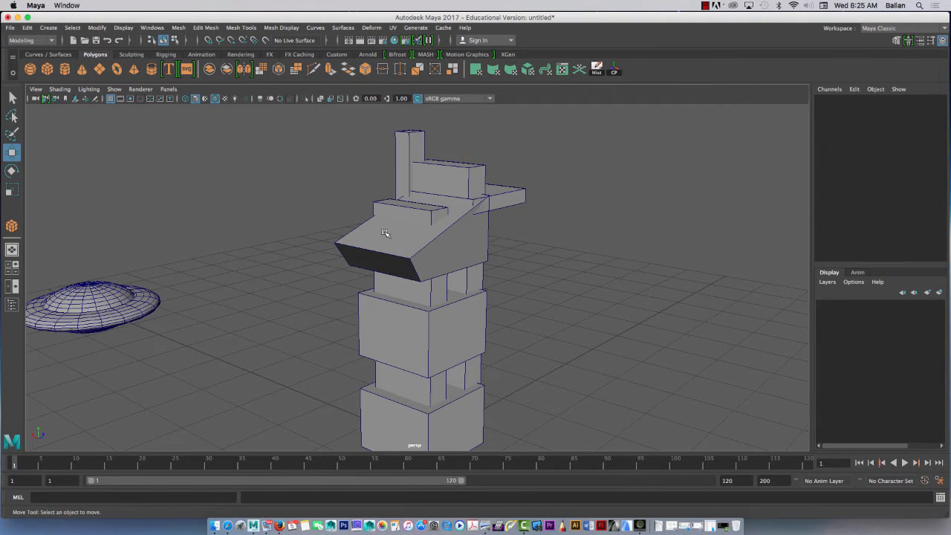
pyautogui.click(395, 253)
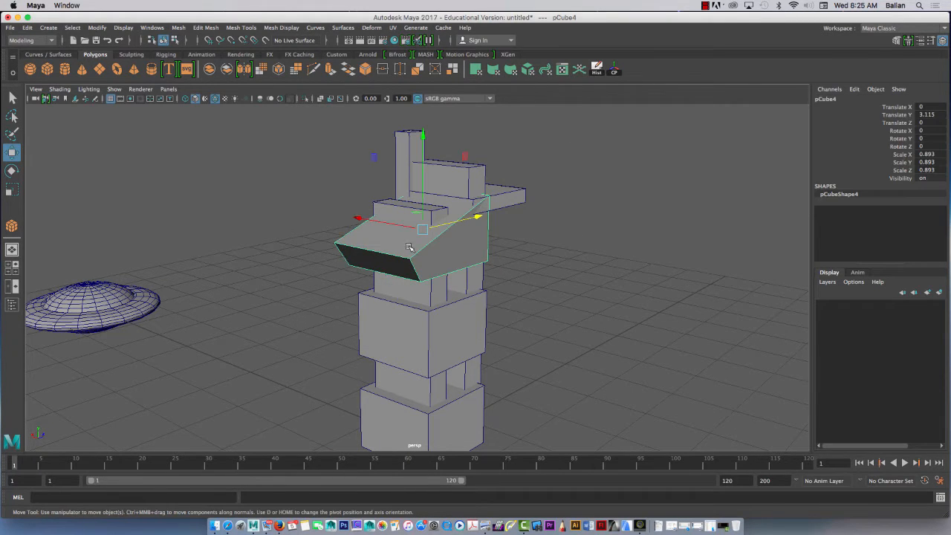
pyautogui.click(340, 292)
pyautogui.hotkey('ctrl', 'z')
pyautogui.click(709, 7)
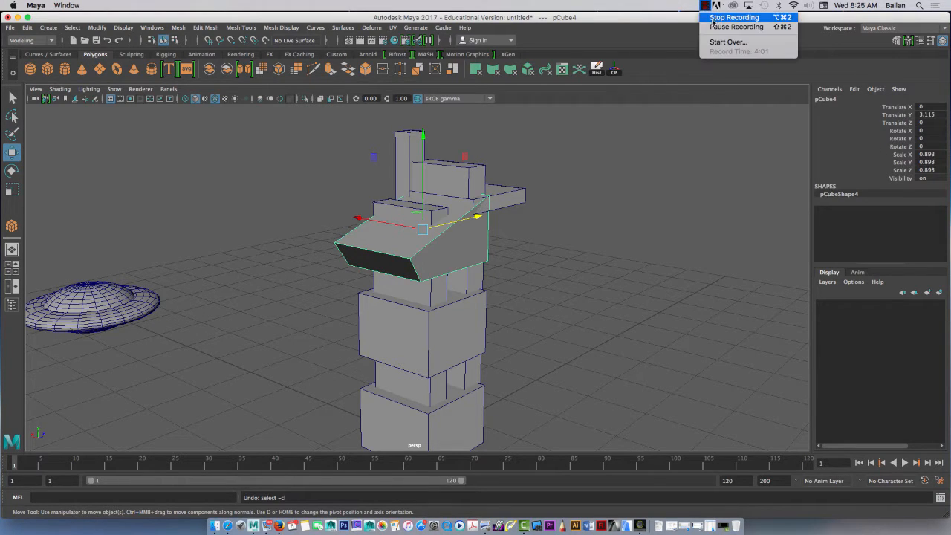
pyautogui.click(709, 27)
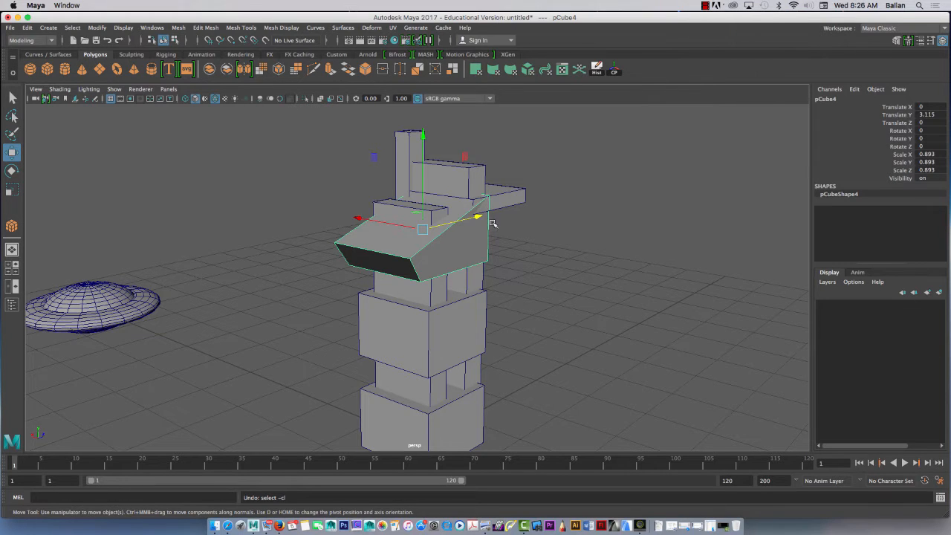
# Step: Undo the recent selections and the lowering of the top block's front vertices, back to before vertex mode
pyautogui.scroll(3, 444, 228)
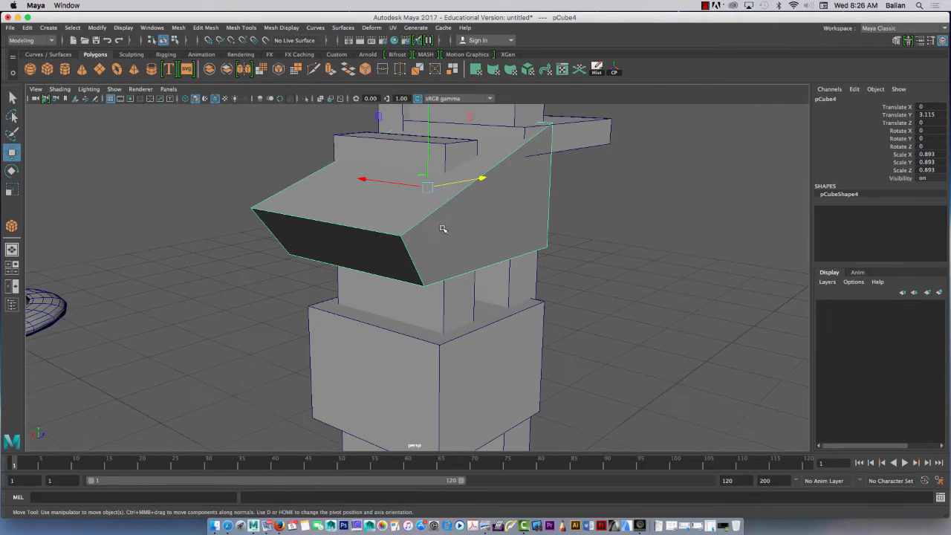
pyautogui.moveTo(444, 227)
pyautogui.keyDown('alt'); pyautogui.mouseDown()
pyautogui.moveTo(543, 240)
pyautogui.moveTo(451, 223)
pyautogui.mouseUp(); pyautogui.keyUp('alt')
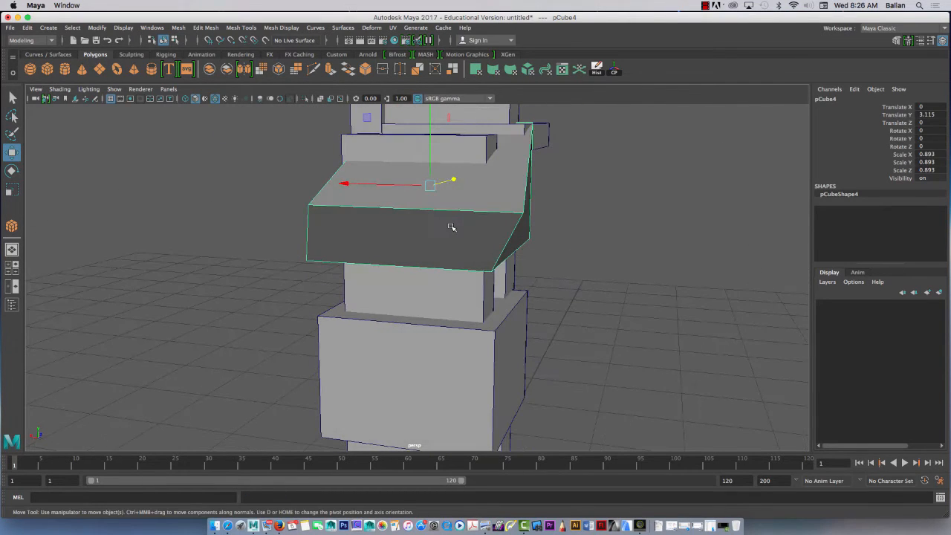
pyautogui.press('z')
pyautogui.press('z')
pyautogui.press('z')
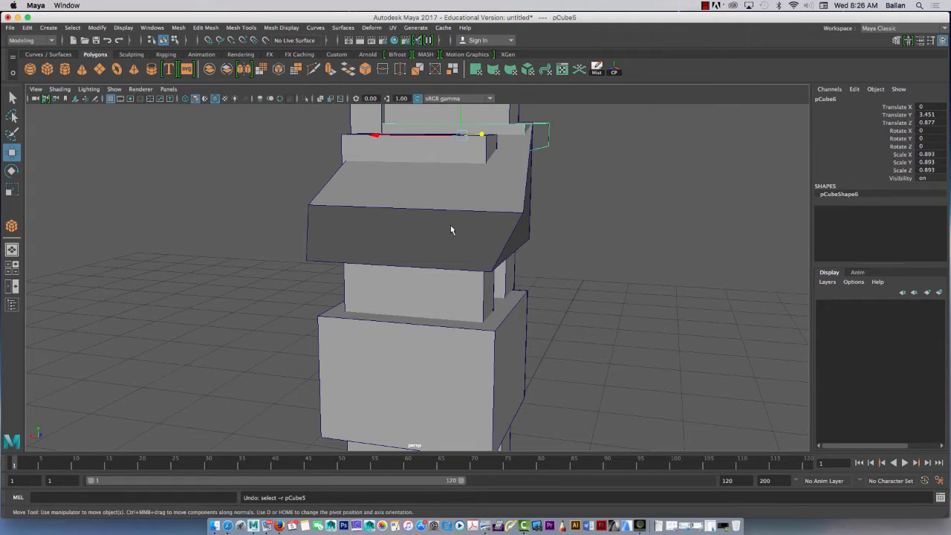
pyautogui.press('z')
pyautogui.press('z')
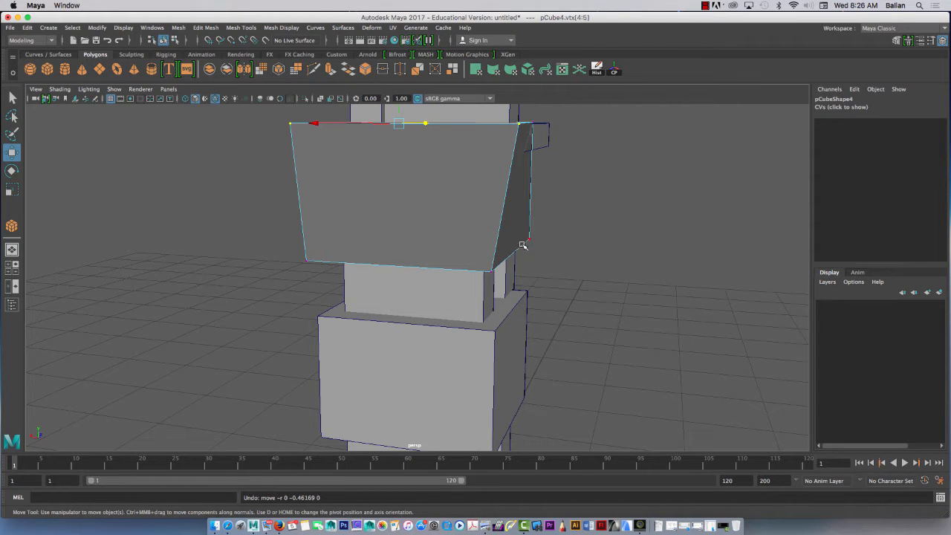
pyautogui.press('z')
pyautogui.press('z')
pyautogui.press('z')
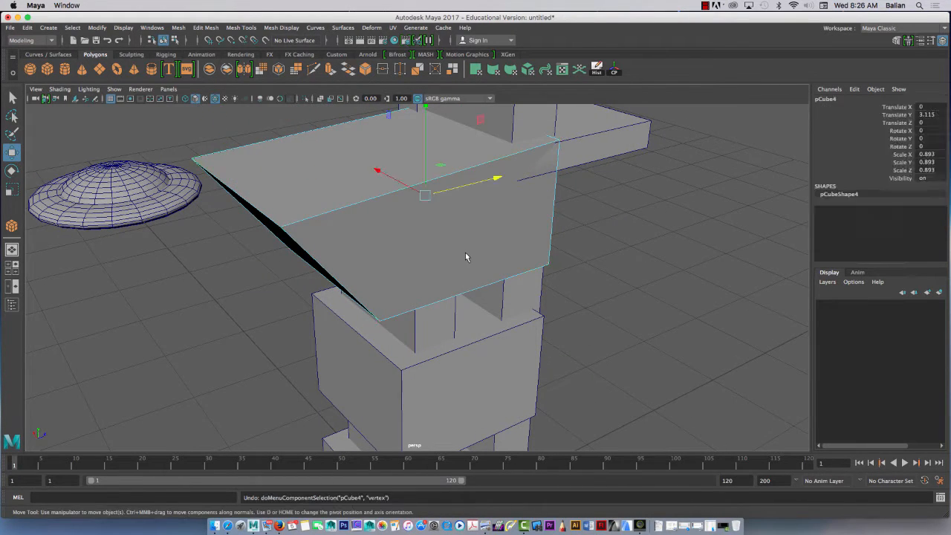
# Step: Keep stepping back through the earlier component selections and edits on the top block
pyautogui.press('z')
pyautogui.press('z')
pyautogui.press('z')
pyautogui.press('z')
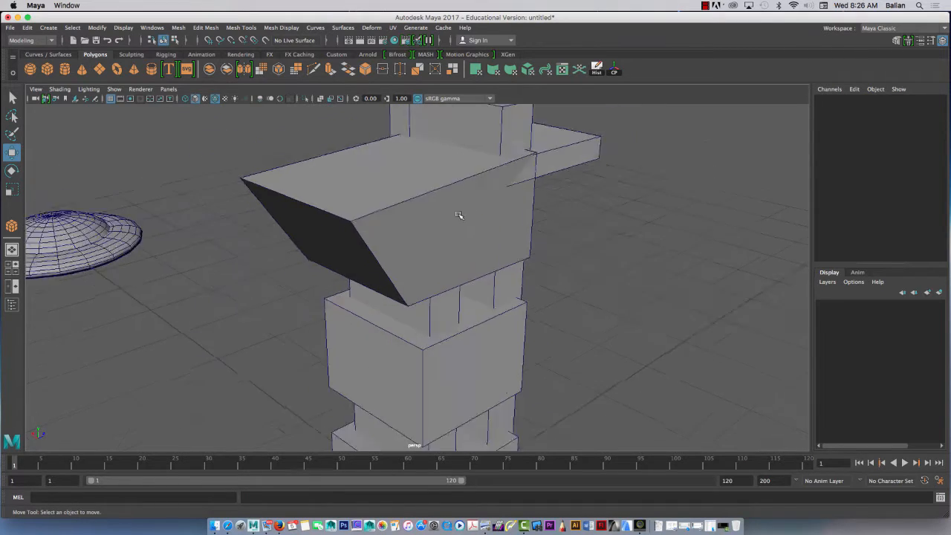
pyautogui.press('z')
pyautogui.press('z')
pyautogui.press('z')
pyautogui.press('z')
pyautogui.press('z')
pyautogui.press('z')
pyautogui.press('z')
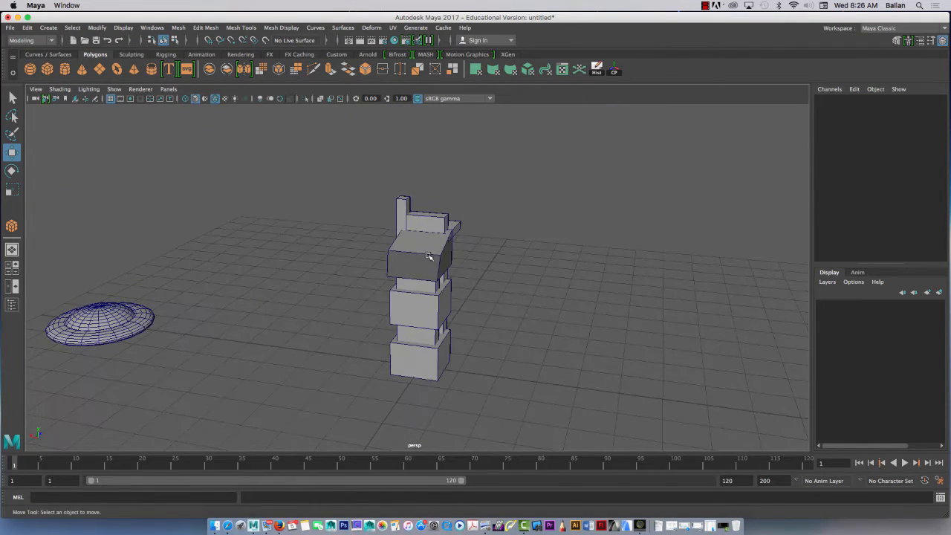
pyautogui.press('z')
pyautogui.press('z')
pyautogui.press('z')
# Step: Replace the skewed top block with a duplicate of the middle block raised to about 3.358 in Translate Y
pyautogui.keyDown('alt'); pyautogui.moveTo(435, 278); pyautogui.dragTo(420, 296); pyautogui.keyUp('alt')
pyautogui.click(421, 299)
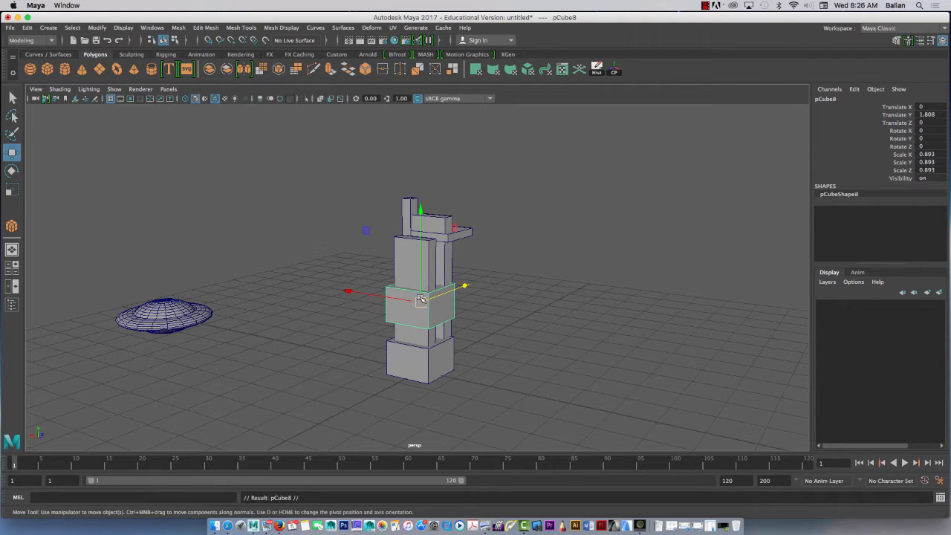
pyautogui.moveTo(418, 214); pyautogui.dragTo(411, 149)
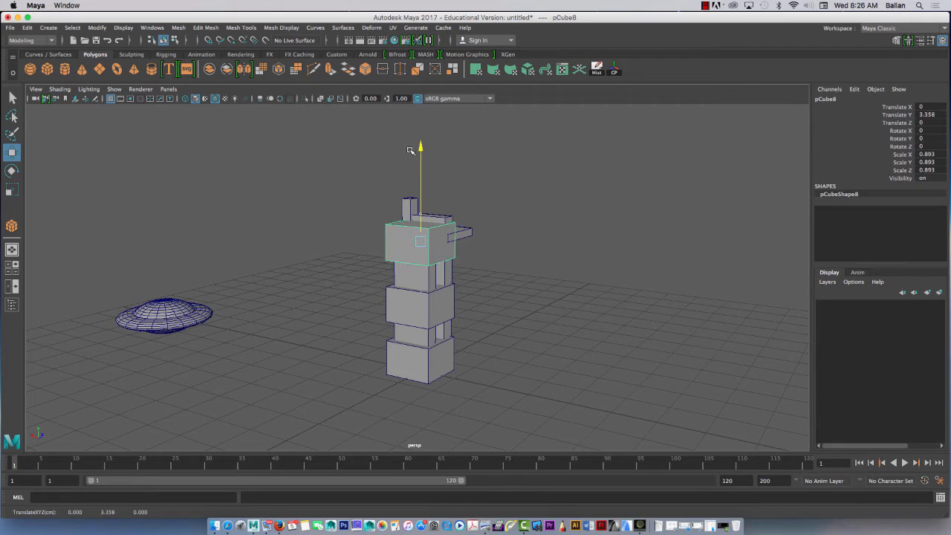
pyautogui.keyDown('alt'); pyautogui.moveTo(503, 249); pyautogui.dragTo(333, 248); pyautogui.keyUp('alt')
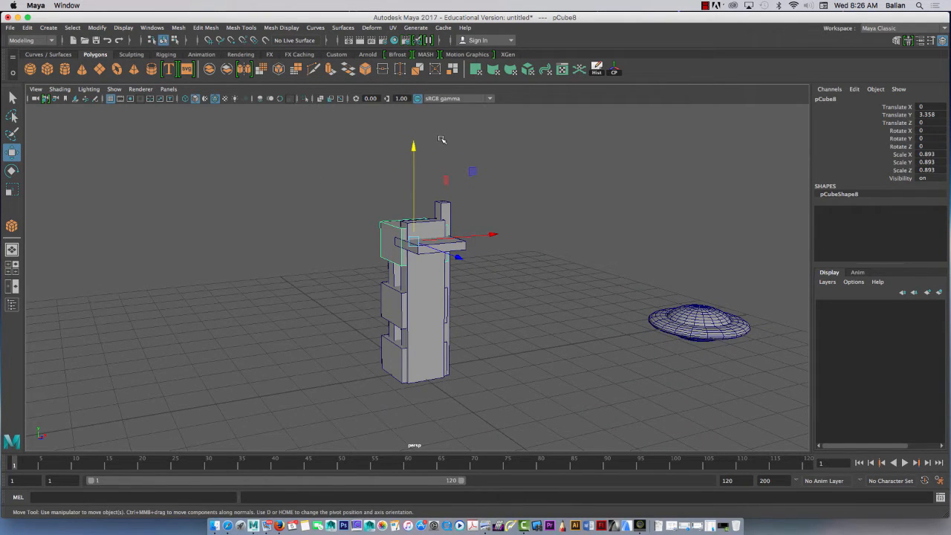
# Step: Create a polygon cube and move it out beside the tower to about -3.111 in Translate X
pyautogui.keyDown('alt'); pyautogui.moveTo(444, 132); pyautogui.dragTo(434, 223); pyautogui.keyUp('alt')
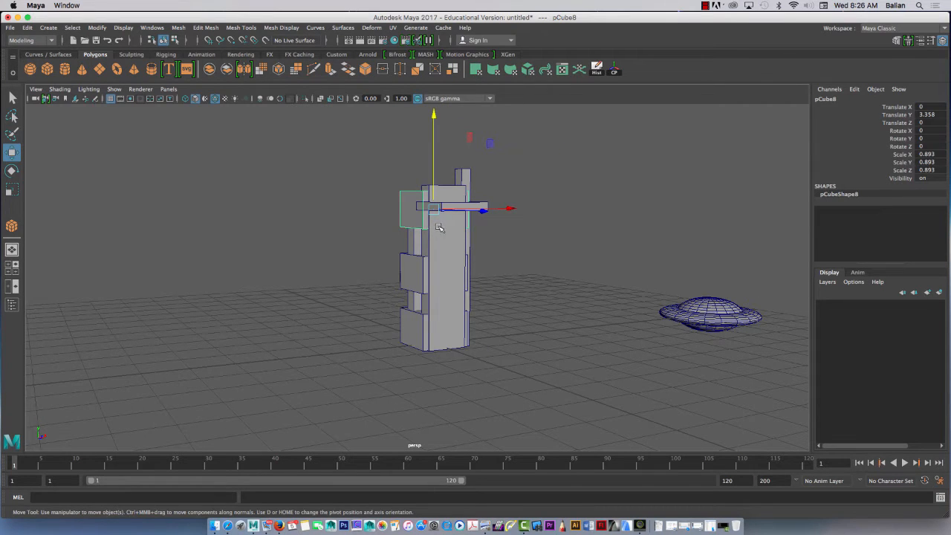
pyautogui.click(339, 197)
pyautogui.click(47, 69)
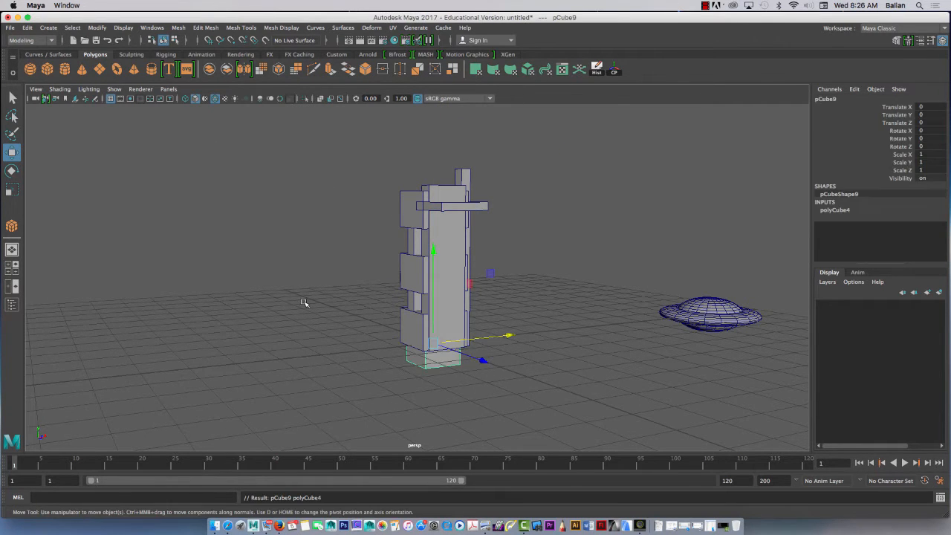
pyautogui.moveTo(507, 337); pyautogui.dragTo(401, 347)
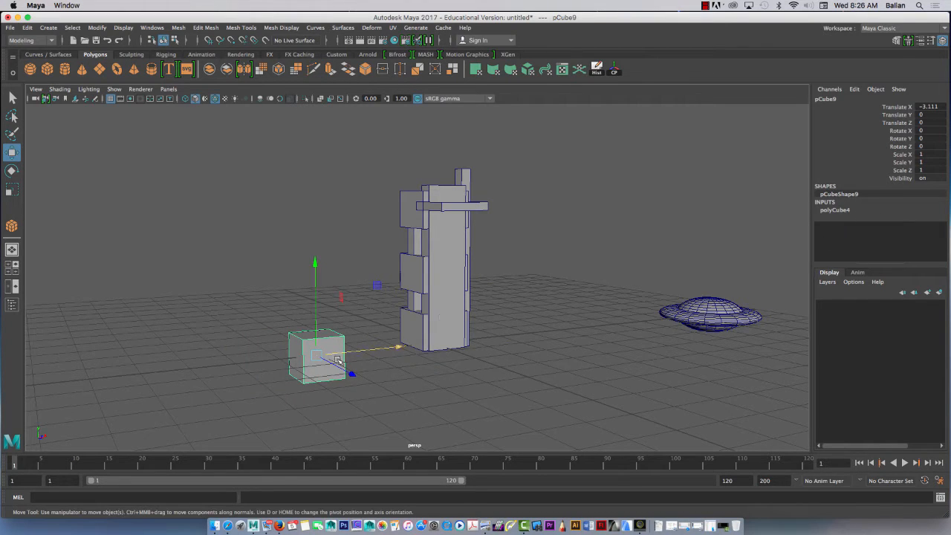
# Step: Set the new cube's Width to 5 in its polyCube creation settings
pyautogui.click(841, 213)
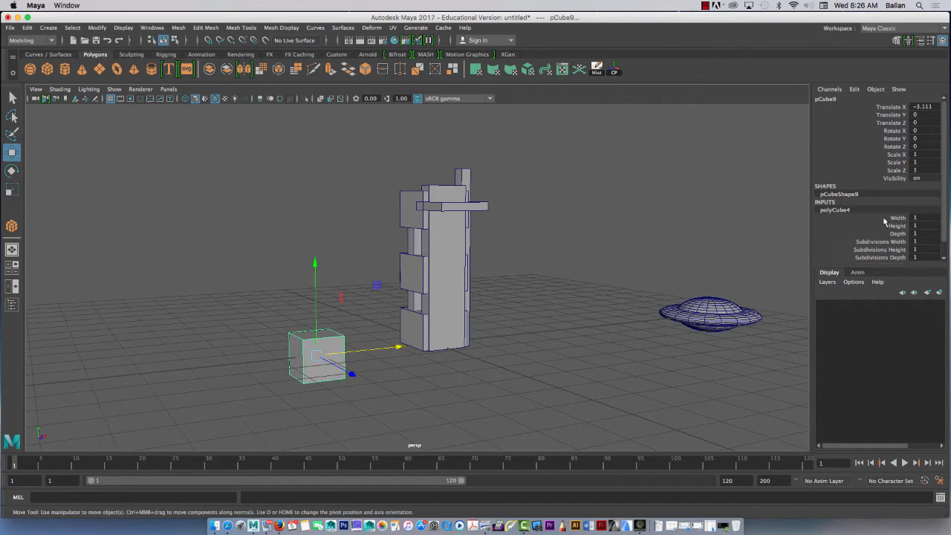
pyautogui.scroll(-1, 941, 224)
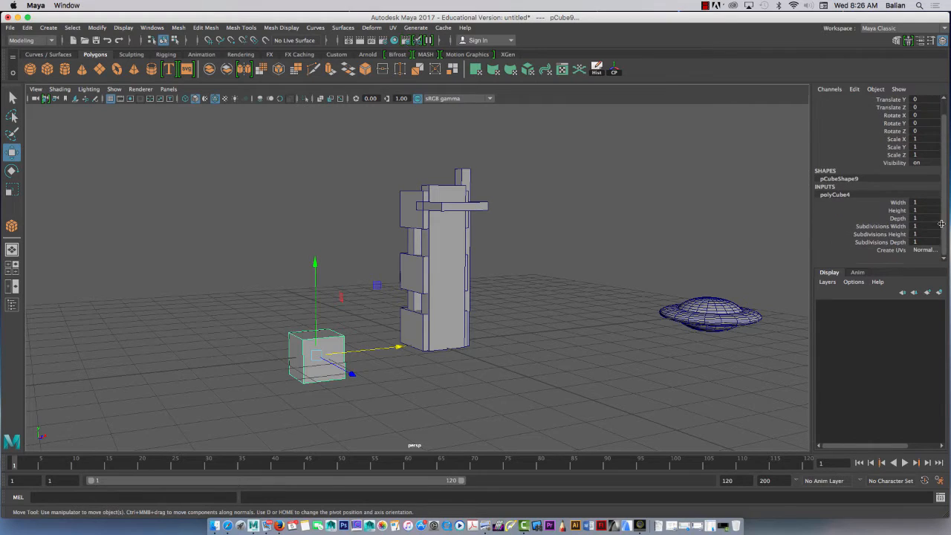
pyautogui.click(717, 195)
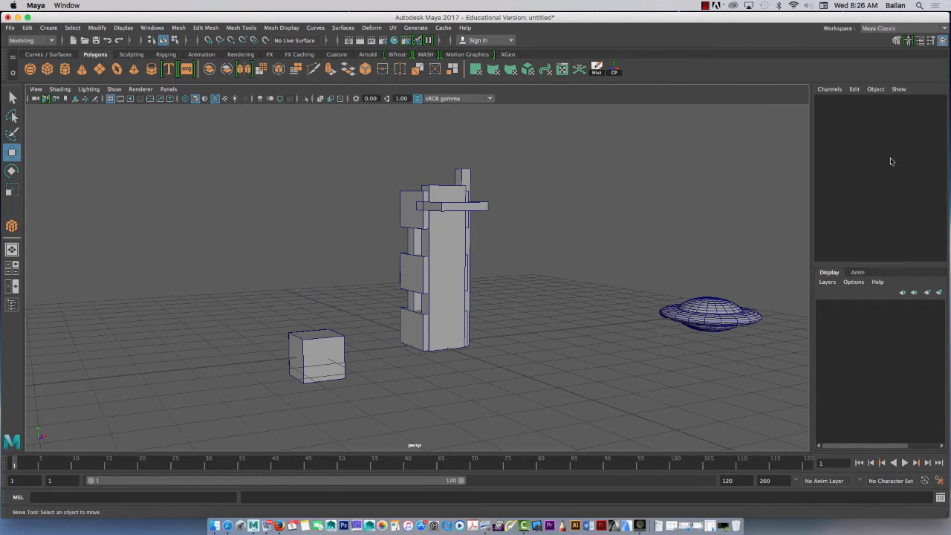
pyautogui.click(304, 339)
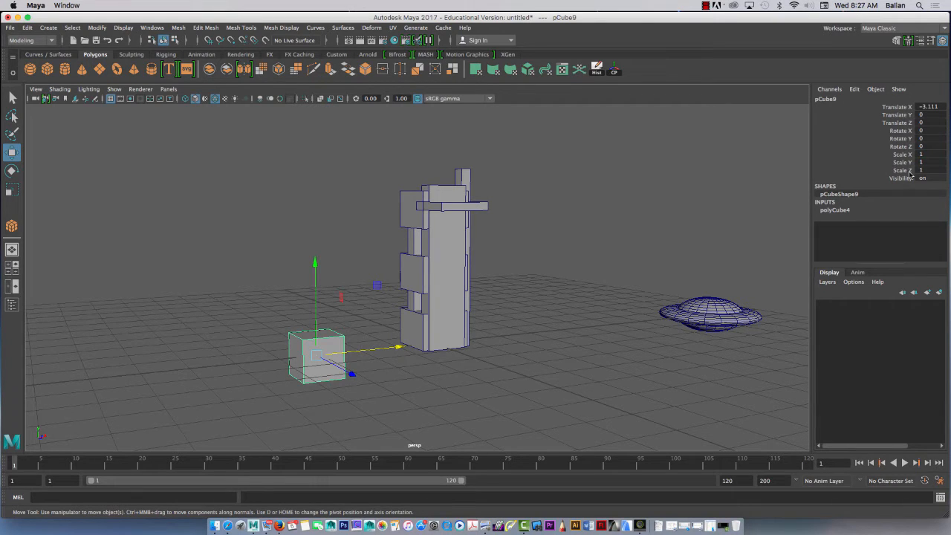
pyautogui.click(836, 213)
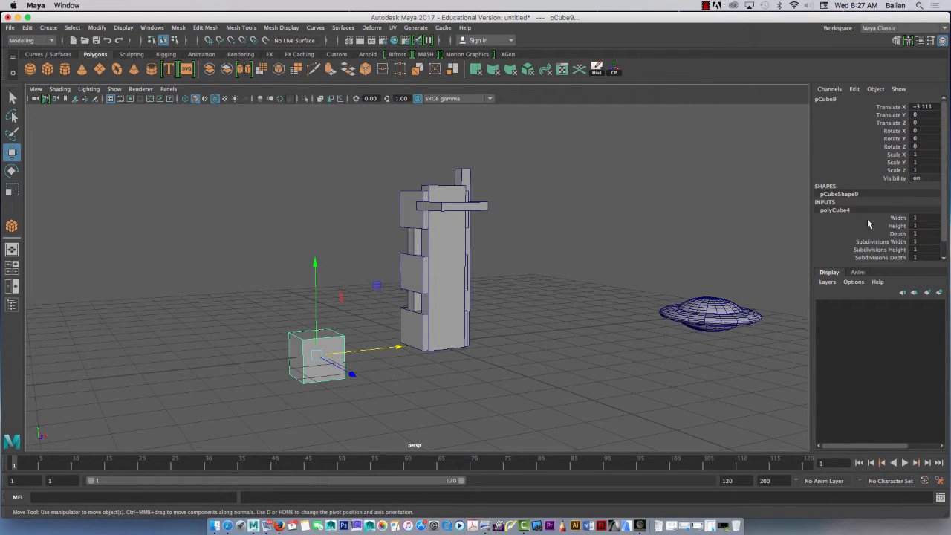
pyautogui.moveTo(945, 218); pyautogui.dragTo(944, 234)
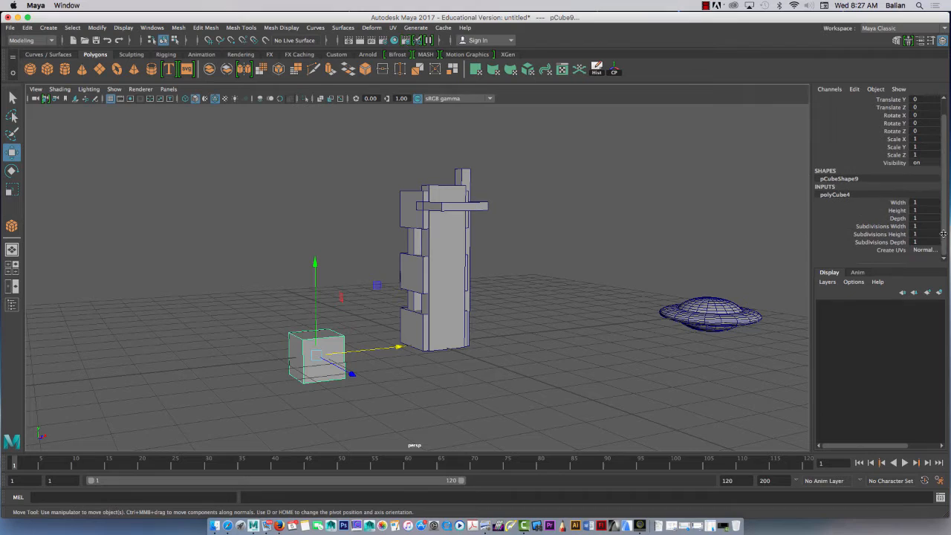
pyautogui.click(918, 203)
pyautogui.press('Return')
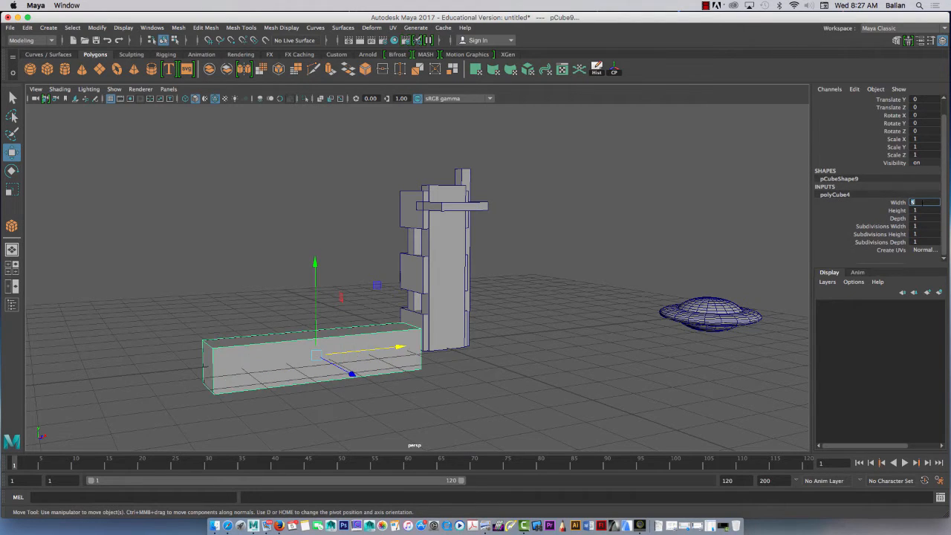
# Step: Set the cube's Height to 0.5 and Depth to 0.25 to form a long thin bar
pyautogui.click(927, 210)
pyautogui.write('0.5')
pyautogui.press('Return')
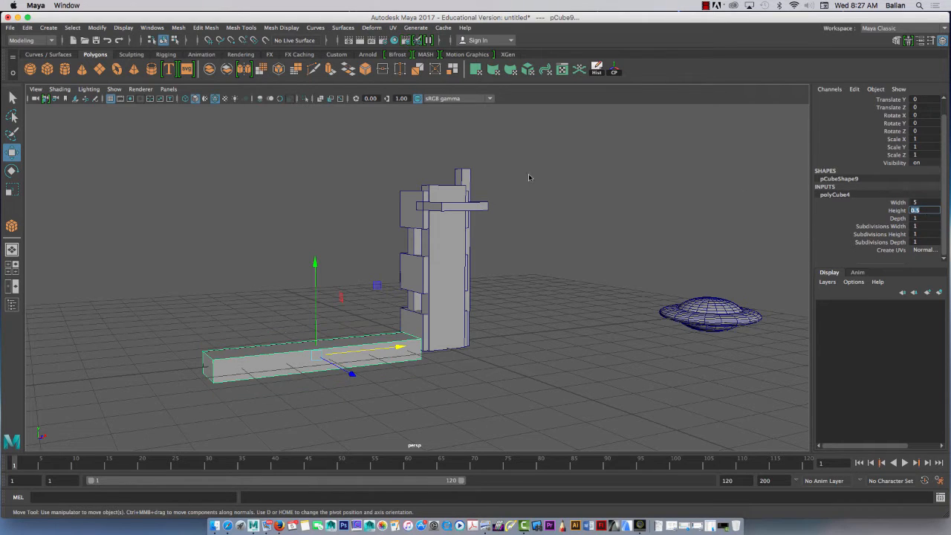
pyautogui.keyDown('alt'); pyautogui.moveTo(211, 190); pyautogui.dragTo(265, 189); pyautogui.keyUp('alt')
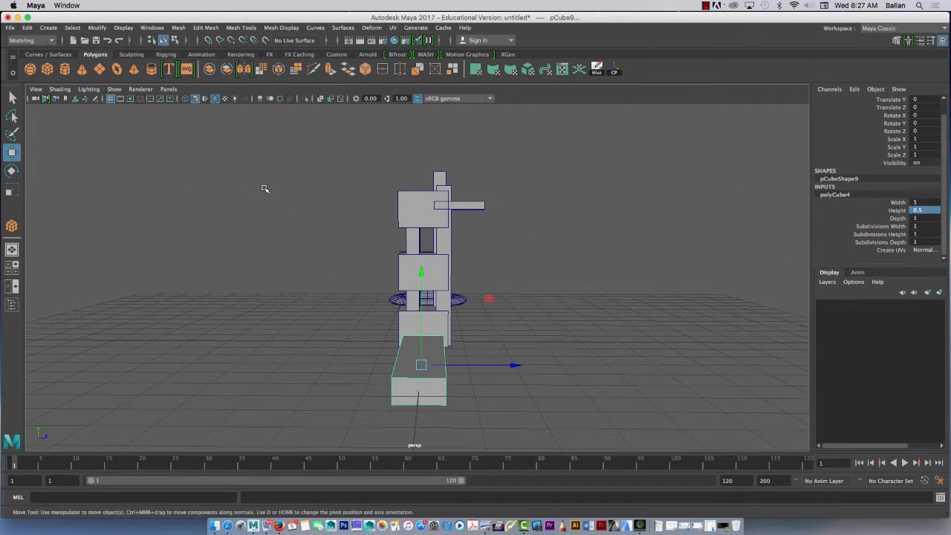
pyautogui.click(919, 218)
pyautogui.write('.25')
pyautogui.press('Return')
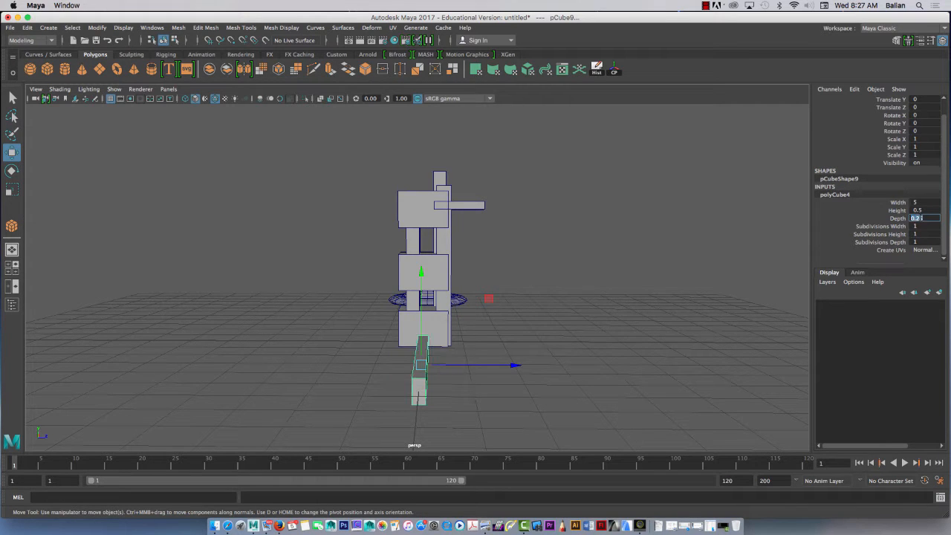
# Step: Slide the thin bar across behind the tower, and move the tower with the bar back along Z by about 10.7 units
pyautogui.keyDown('alt'); pyautogui.moveTo(643, 246); pyautogui.dragTo(531, 263); pyautogui.keyUp('alt')
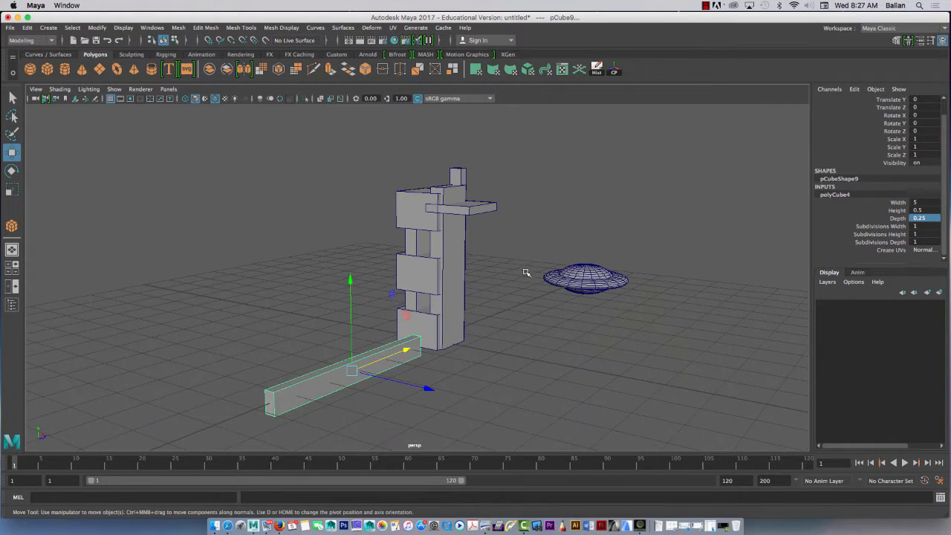
pyautogui.moveTo(414, 381); pyautogui.dragTo(252, 298)
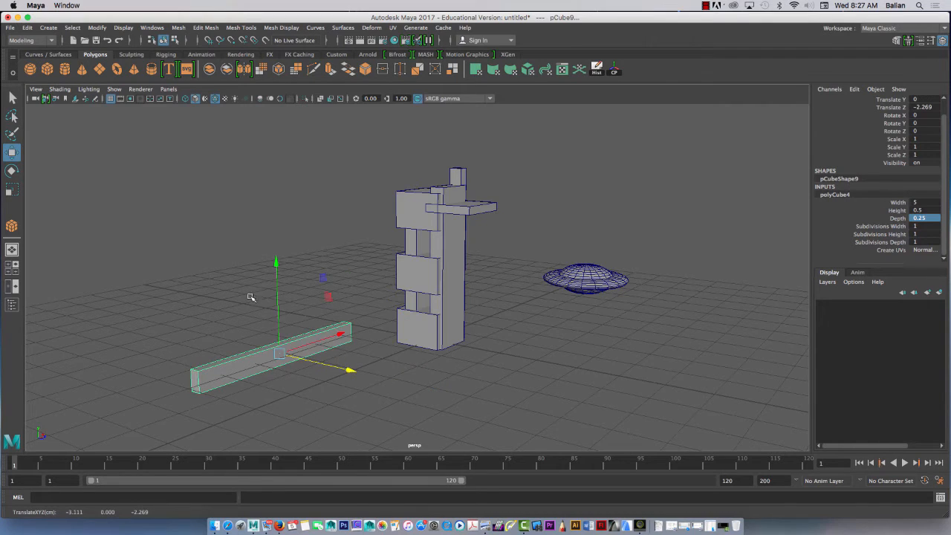
pyautogui.keyDown('alt'); pyautogui.moveTo(252, 297); pyautogui.dragTo(417, 279, button='middle'); pyautogui.keyUp('alt')
pyautogui.moveTo(485, 322); pyautogui.dragTo(567, 269)
pyautogui.moveTo(465, 139); pyautogui.dragTo(647, 371)
pyautogui.moveTo(657, 263); pyautogui.dragTo(495, 244)
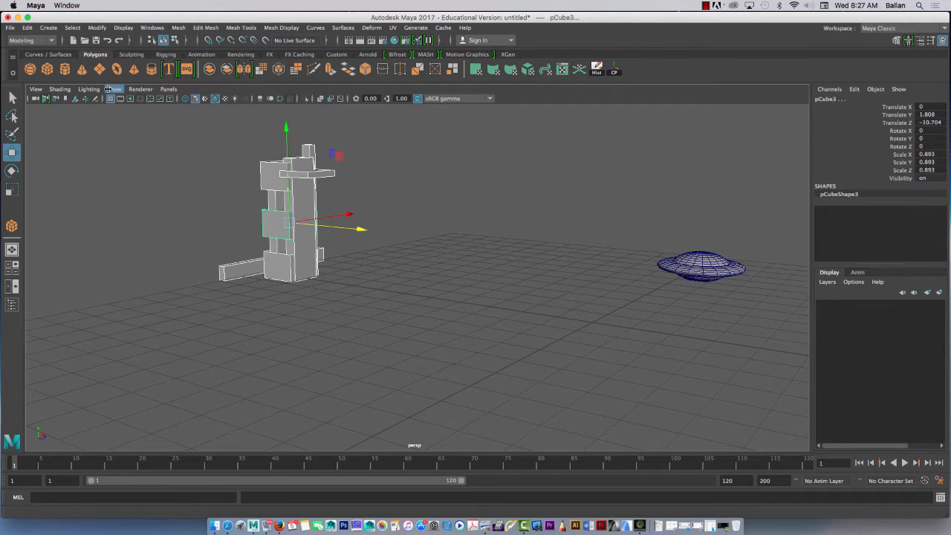
# Step: Create a polygon cylinder at the origin and frame it closely
pyautogui.click(65, 69)
pyautogui.moveTo(572, 279)
pyautogui.keyDown('alt'); pyautogui.mouseDown()
pyautogui.moveTo(526, 274)
pyautogui.moveTo(564, 280)
pyautogui.mouseUp(); pyautogui.keyUp('alt')
pyautogui.keyDown('alt'); pyautogui.moveTo(565, 280); pyautogui.dragTo(511, 239, button='middle'); pyautogui.keyUp('alt')
pyautogui.scroll(5, 491, 249)
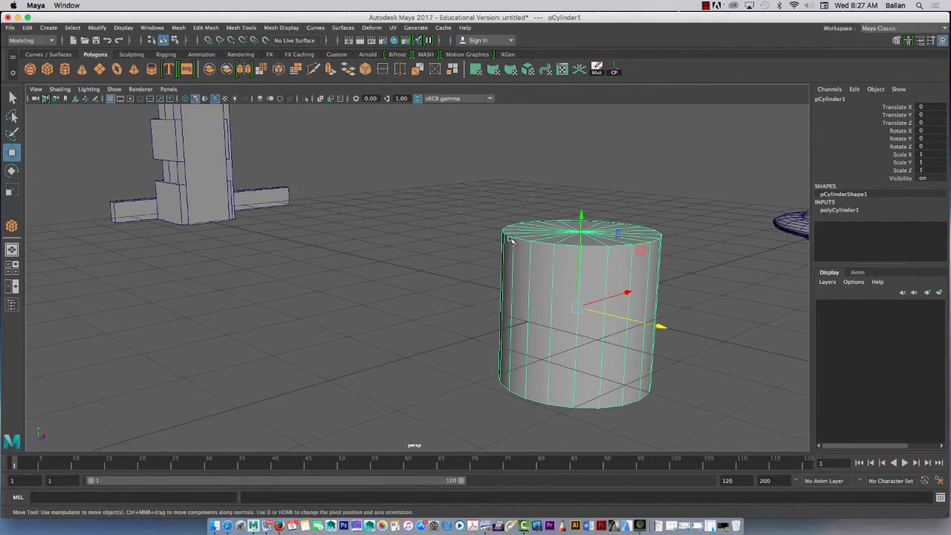
# Step: Create another polygon cube and move it beside the cylinder to about -3.049 in Translate Z
pyautogui.click(46, 69)
pyautogui.moveTo(661, 328); pyautogui.dragTo(471, 301)
pyautogui.scroll(2, 472, 295)
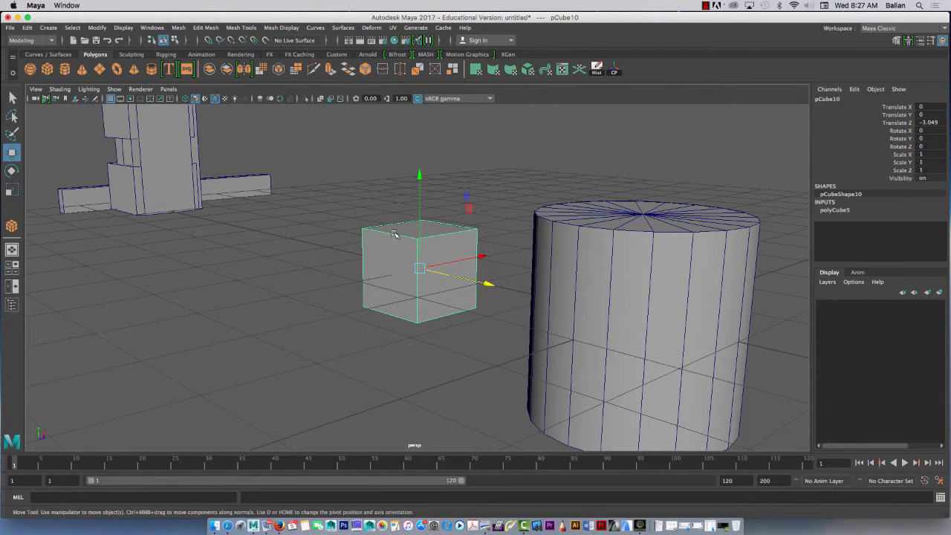
# Step: Select all four top edges of the new cube in edge mode
pyautogui.moveTo(394, 234); pyautogui.dragTo(394, 208, button='right')
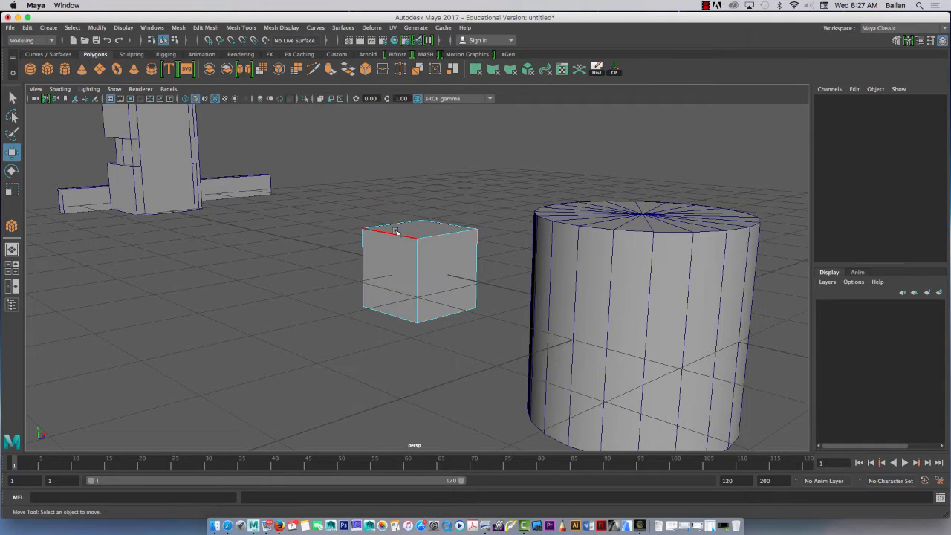
pyautogui.click(396, 233)
pyautogui.click(437, 238)
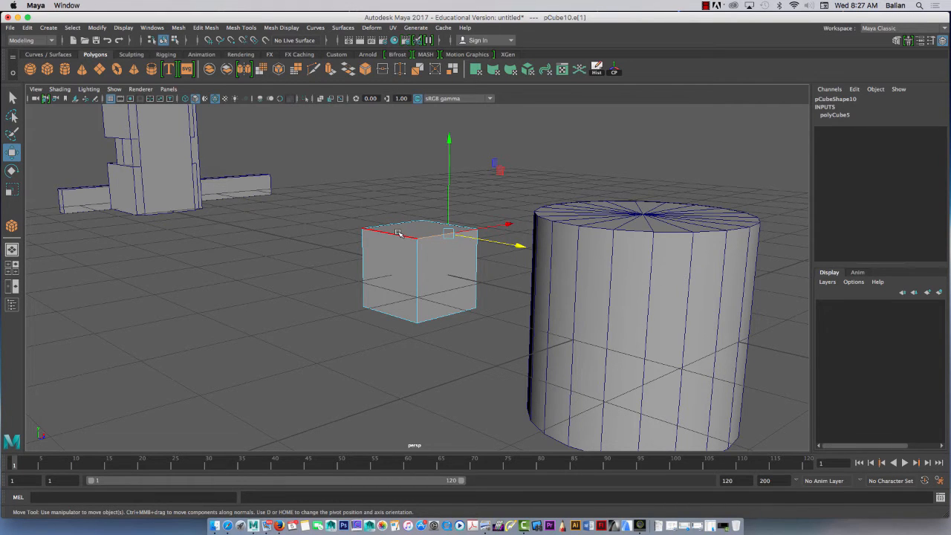
pyautogui.keyDown('alt'); pyautogui.moveTo(399, 233); pyautogui.dragTo(380, 253); pyautogui.keyUp('alt')
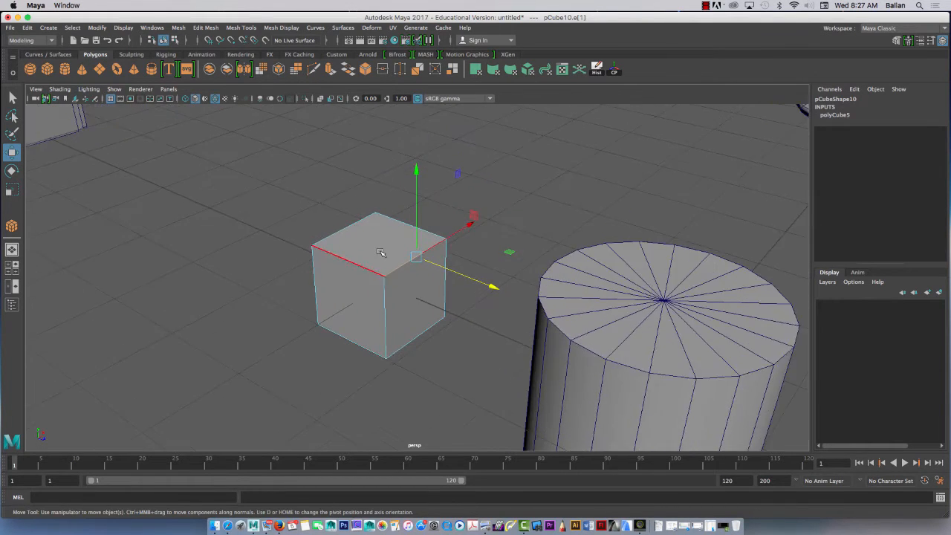
pyautogui.scroll(2, 380, 253)
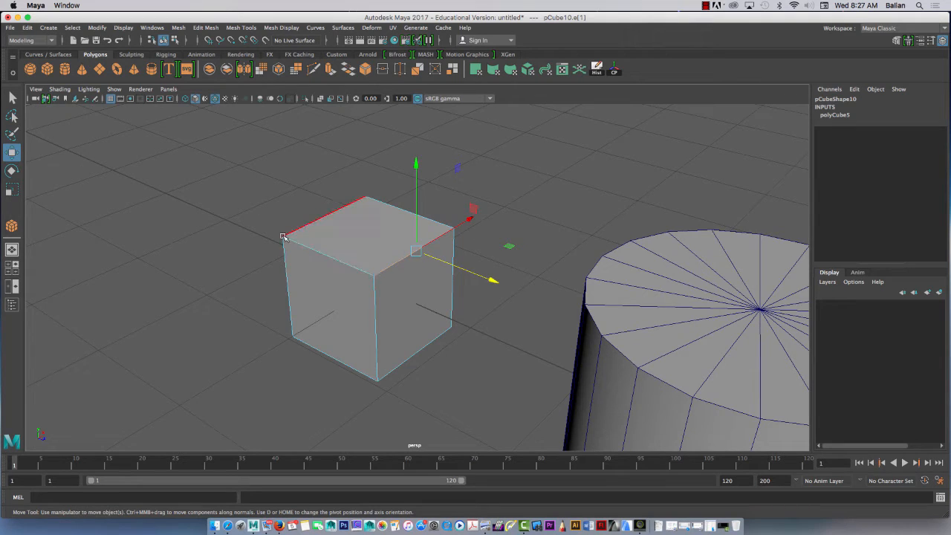
pyautogui.keyDown('shift'); pyautogui.click(317, 225); pyautogui.keyUp('shift')
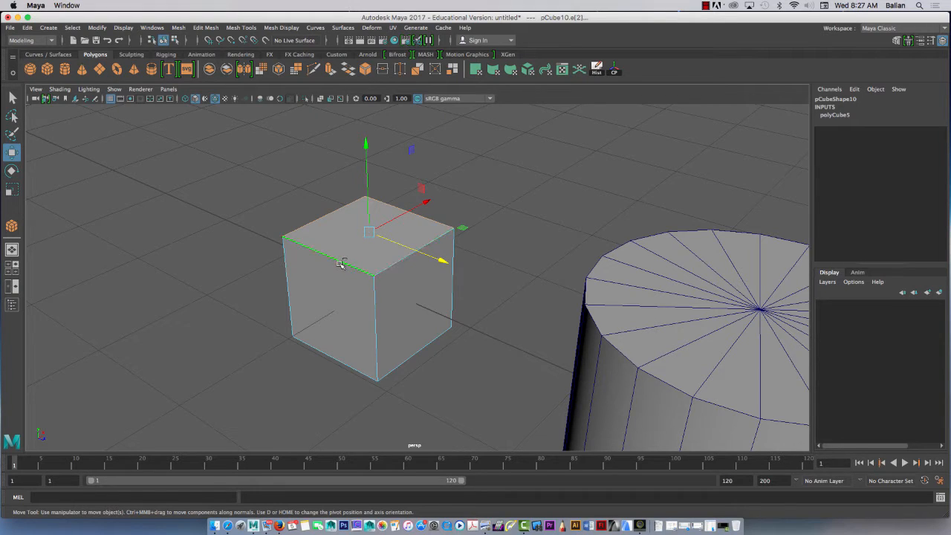
pyautogui.keyDown('shift'); pyautogui.click(394, 267); pyautogui.keyUp('shift')
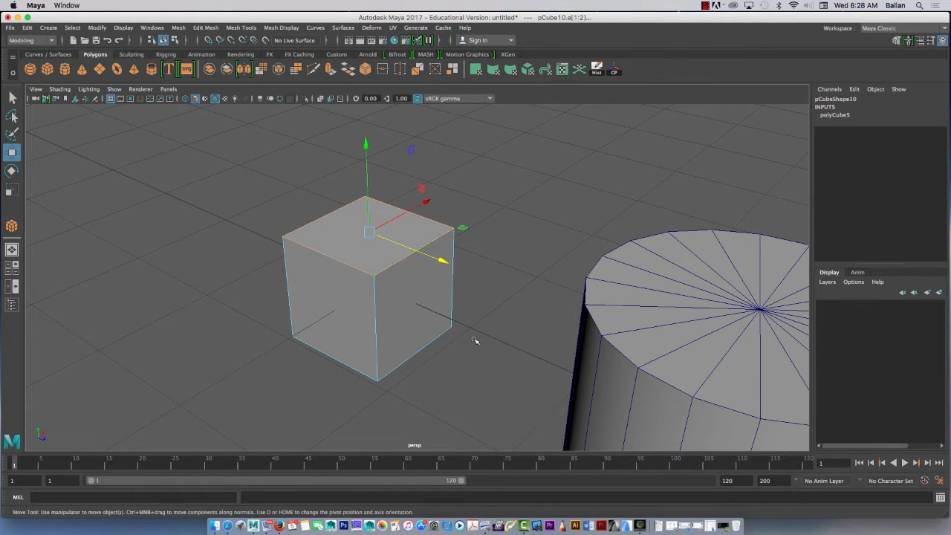
# Step: Scale the cube's selected top edges inward to about 0.439 in X and Z, and return to object mode
pyautogui.press('r')
pyautogui.moveTo(369, 231); pyautogui.dragTo(322, 247)
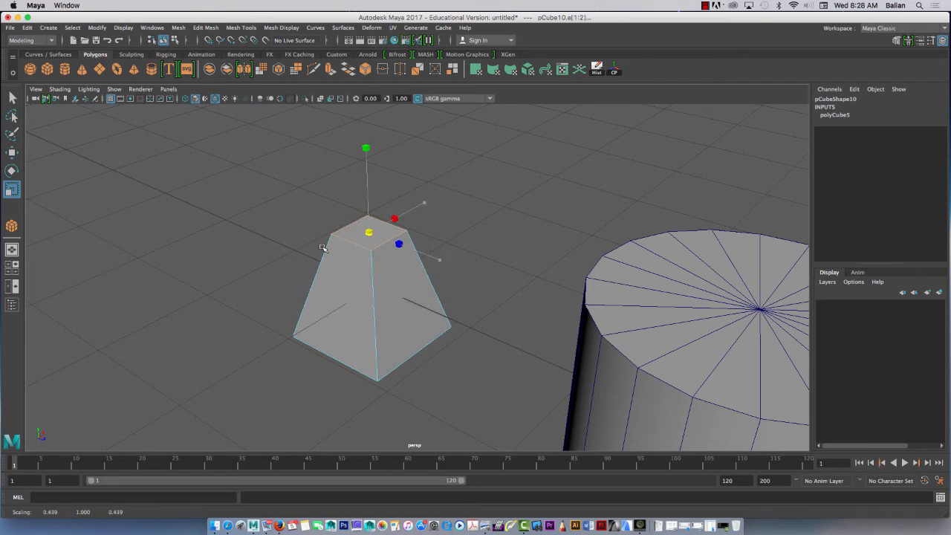
pyautogui.moveTo(358, 239); pyautogui.dragTo(405, 225, button='right')
pyautogui.click(306, 223)
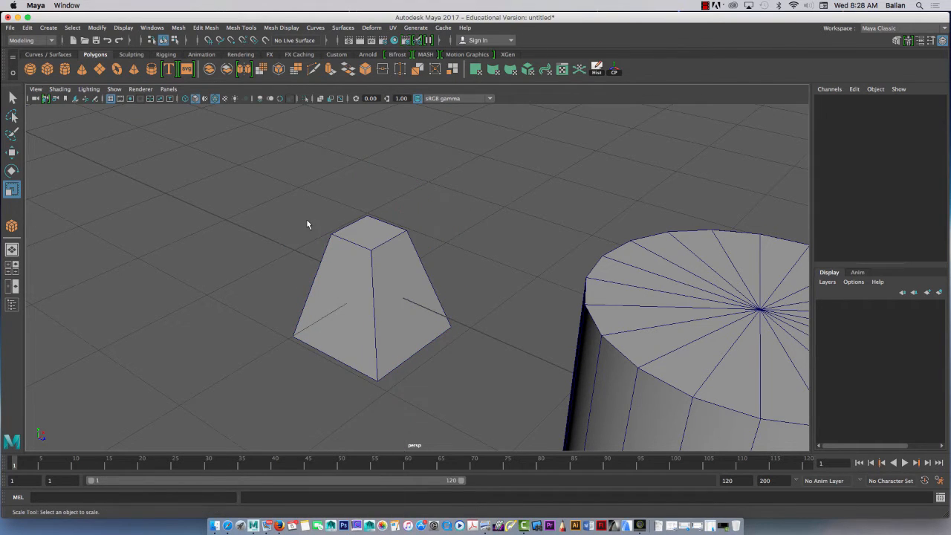
# Step: Select the cylinder's top rim edge loop, scale it inward to taper the cylinder, and return to object mode
pyautogui.click(655, 333)
pyautogui.keyDown('alt'); pyautogui.moveTo(655, 333); pyautogui.dragTo(488, 290); pyautogui.keyUp('alt')
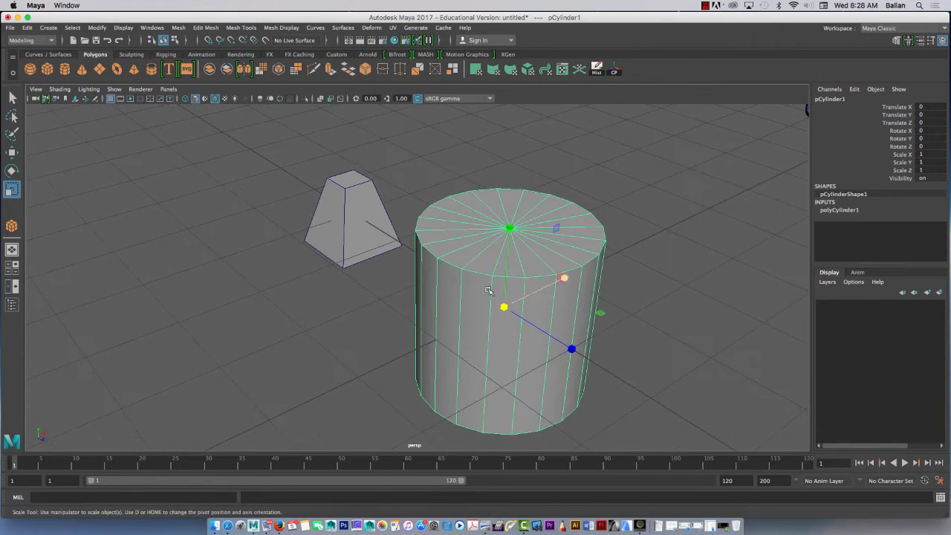
pyautogui.moveTo(482, 239); pyautogui.dragTo(484, 215, button='right')
pyautogui.doubleClick(483, 274)
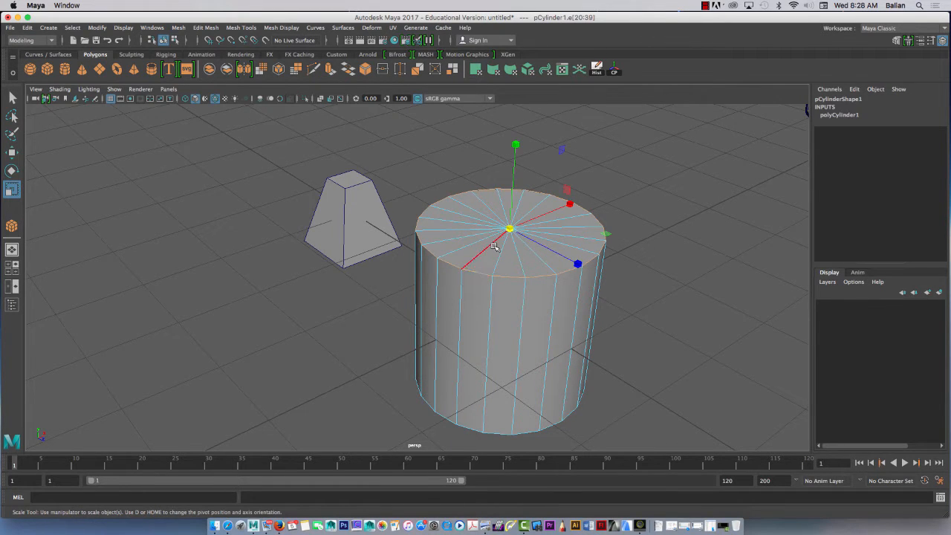
pyautogui.moveTo(509, 229); pyautogui.dragTo(486, 242)
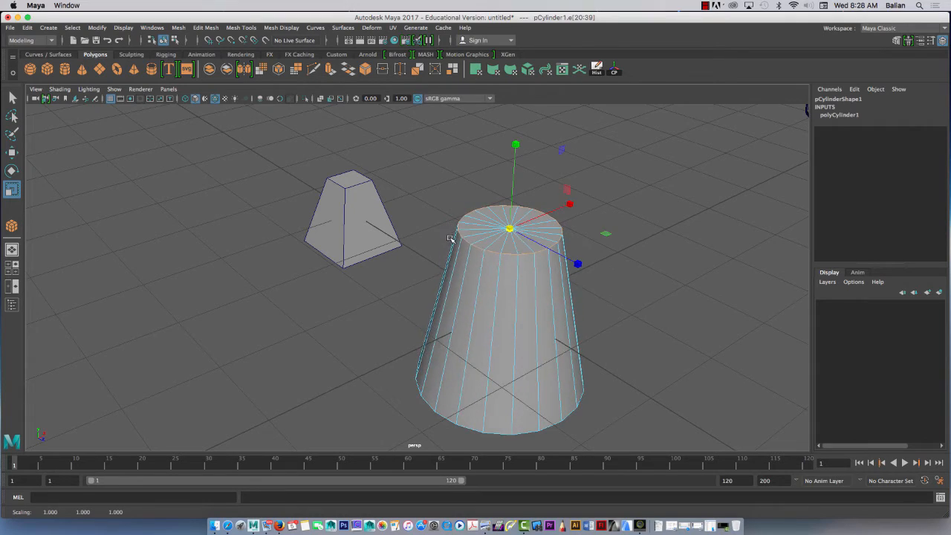
pyautogui.moveTo(484, 318)
pyautogui.keyDown('alt'); pyautogui.mouseDown()
pyautogui.moveTo(486, 297)
pyautogui.moveTo(562, 308)
pyautogui.moveTo(503, 322)
pyautogui.moveTo(497, 305)
pyautogui.mouseUp(); pyautogui.keyUp('alt')
pyautogui.moveTo(508, 239); pyautogui.dragTo(560, 226, button='right')
pyautogui.press('w')
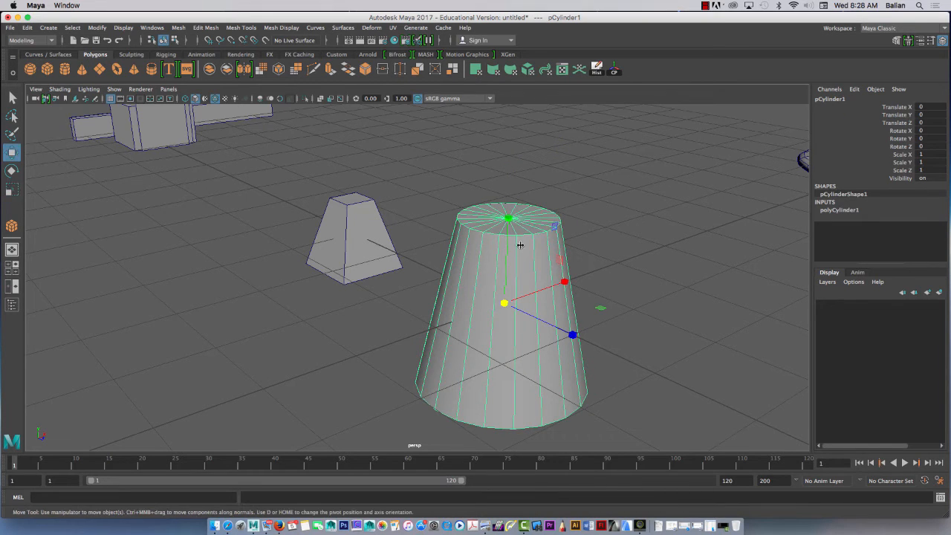
# Step: Select all faces of the tapered cylinder, exclude the side faces, and delete the top and bottom caps
pyautogui.keyDown('alt'); pyautogui.moveTo(493, 291); pyautogui.dragTo(528, 306); pyautogui.keyUp('alt')
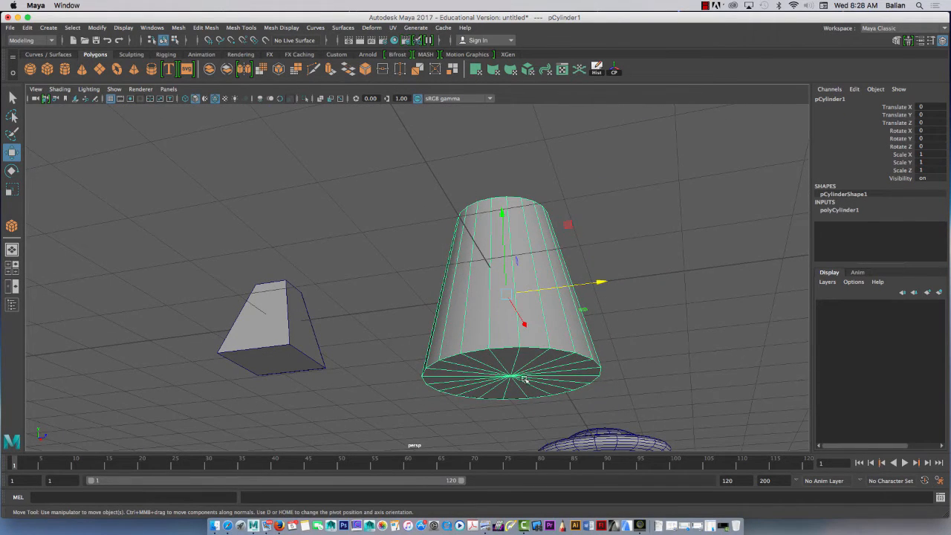
pyautogui.keyDown('alt'); pyautogui.moveTo(495, 218); pyautogui.dragTo(460, 247); pyautogui.keyUp('alt')
pyautogui.moveTo(488, 237); pyautogui.dragTo(438, 196, button='right')
pyautogui.moveTo(420, 170); pyautogui.dragTo(620, 439)
pyautogui.keyDown('alt'); pyautogui.moveTo(584, 389); pyautogui.dragTo(540, 317); pyautogui.keyUp('alt')
pyautogui.click(428, 256)
pyautogui.doubleClick(475, 266)
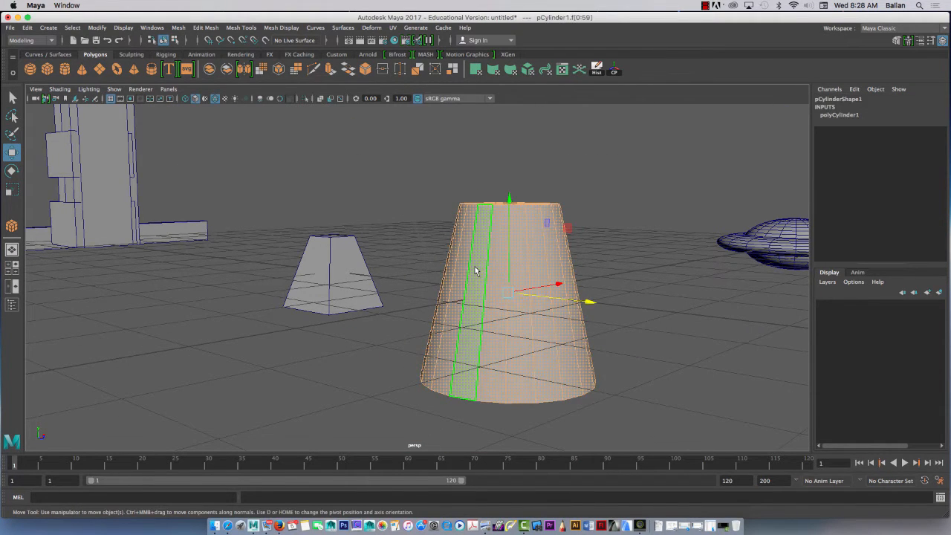
pyautogui.moveTo(467, 280)
pyautogui.keyDown('alt'); pyautogui.mouseDown()
pyautogui.moveTo(488, 278)
pyautogui.moveTo(464, 273)
pyautogui.mouseUp(); pyautogui.keyUp('alt')
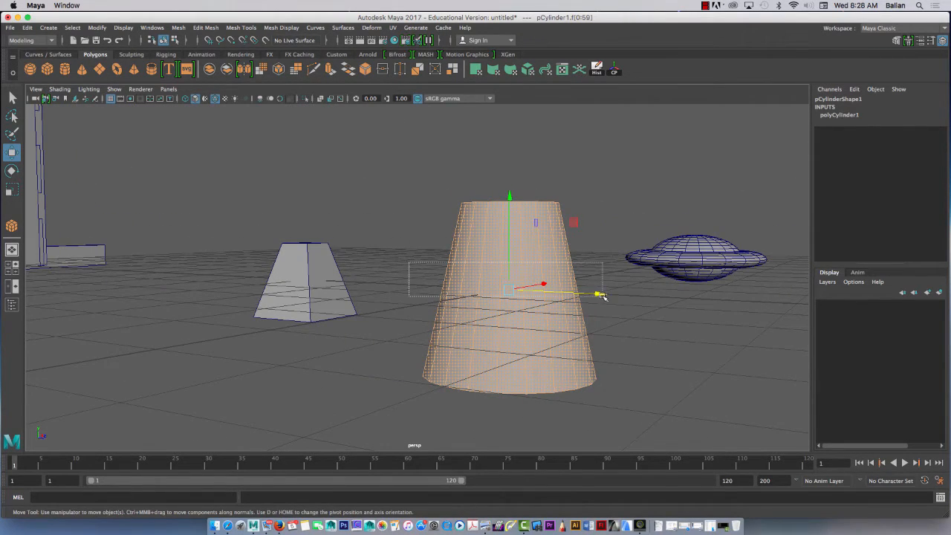
pyautogui.keyDown('ctrl'); pyautogui.moveTo(602, 296); pyautogui.dragTo(370, 323); pyautogui.keyUp('ctrl')
pyautogui.press('BackSpace')
pyautogui.keyDown('alt'); pyautogui.moveTo(377, 273); pyautogui.dragTo(558, 348); pyautogui.keyUp('alt')
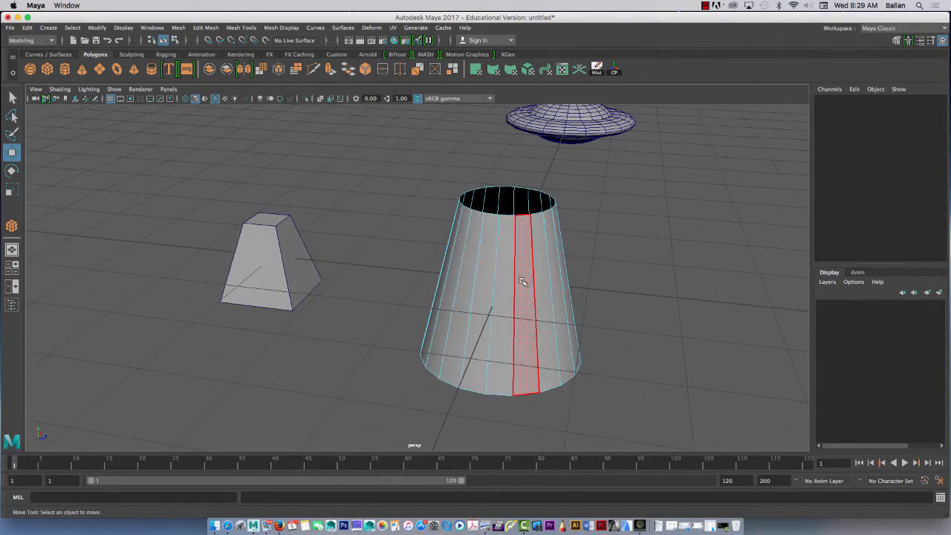
# Step: Return the capless tapered cylinder from face mode to object mode
pyautogui.moveTo(522, 238); pyautogui.dragTo(543, 240, button='right')
pyautogui.click(610, 232)
pyautogui.click(548, 239)
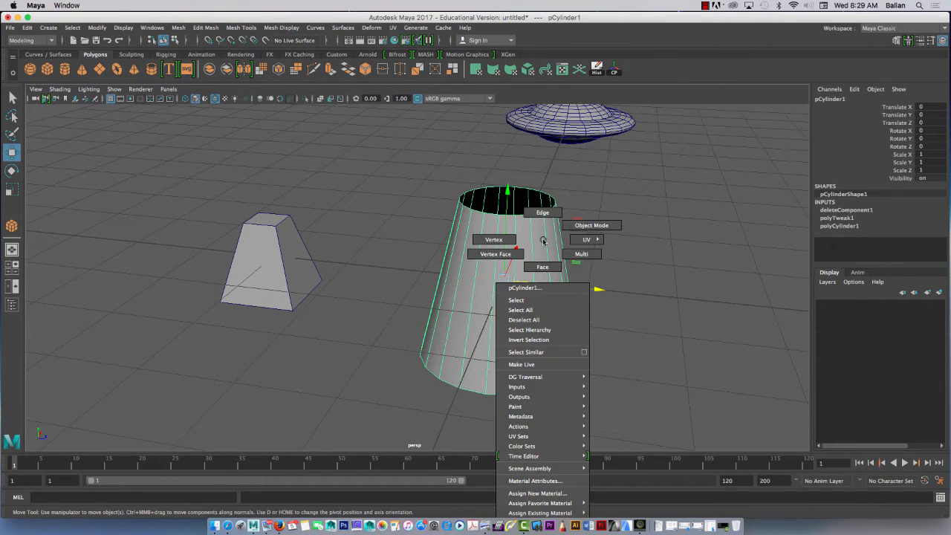
pyautogui.moveTo(602, 261); pyautogui.dragTo(602, 261, button='right')
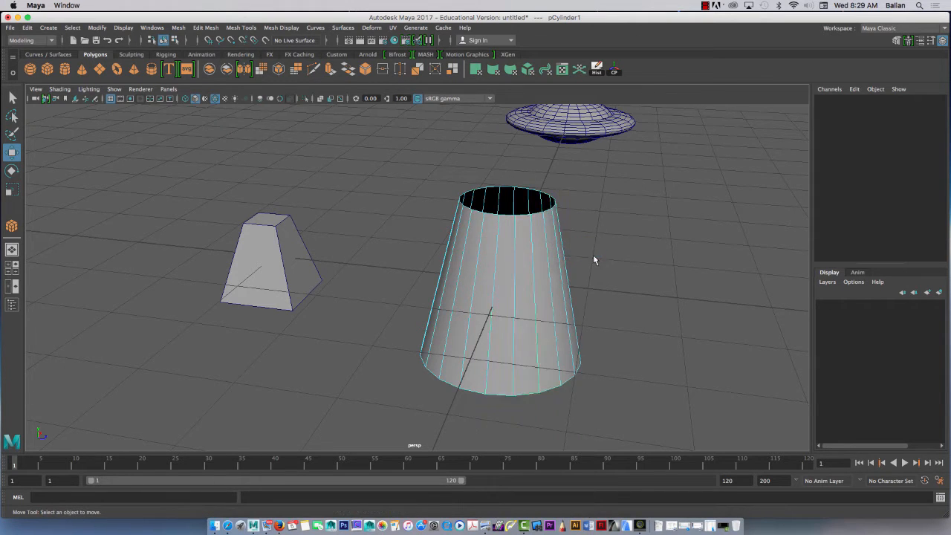
pyautogui.moveTo(499, 239); pyautogui.dragTo(549, 221, button='right')
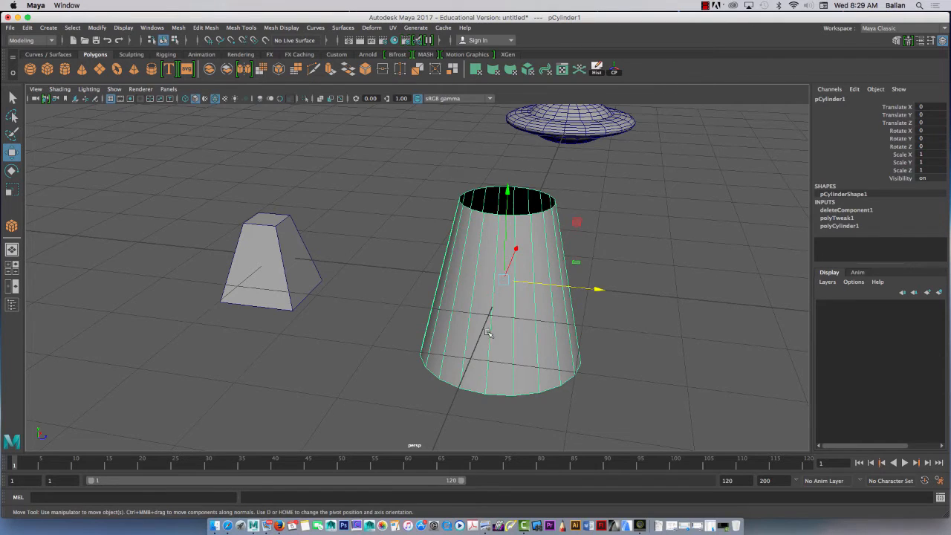
pyautogui.keyDown('alt'); pyautogui.moveTo(487, 333); pyautogui.dragTo(483, 329); pyautogui.keyUp('alt')
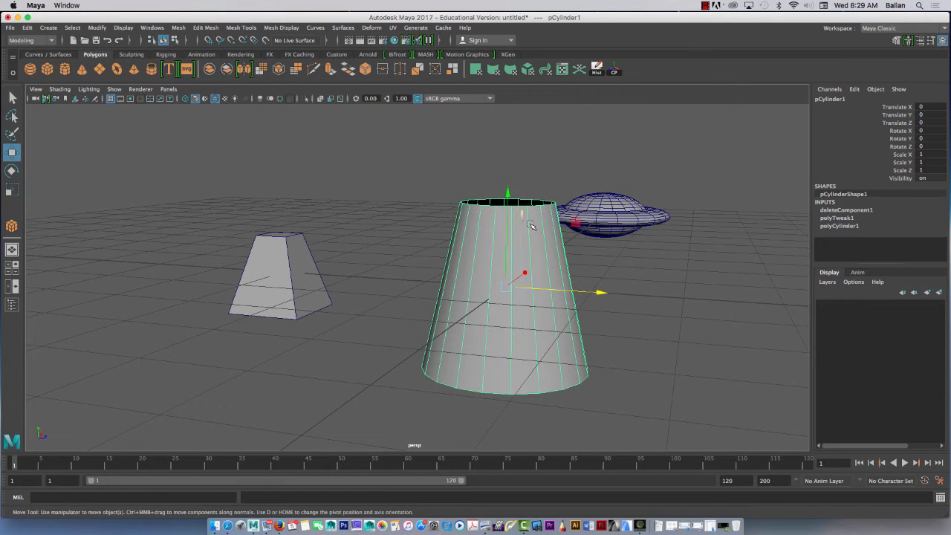
pyautogui.moveTo(530, 226); pyautogui.dragTo(546, 244, button='right')
# Step: Select all the vertices of the cylinder's top rim in vertex mode
pyautogui.moveTo(504, 248)
pyautogui.keyDown('alt'); pyautogui.mouseDown()
pyautogui.moveTo(505, 282)
pyautogui.moveTo(471, 263)
pyautogui.moveTo(498, 250)
pyautogui.mouseUp(); pyautogui.keyUp('alt')
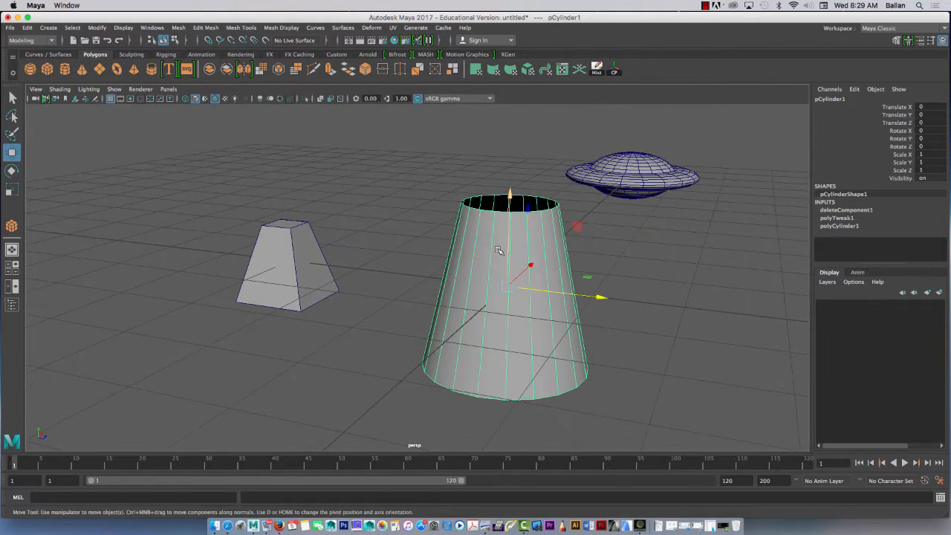
pyautogui.keyDown('alt'); pyautogui.moveTo(502, 227); pyautogui.dragTo(532, 208, button='right'); pyautogui.keyUp('alt')
pyautogui.keyDown('alt'); pyautogui.moveTo(533, 208); pyautogui.dragTo(429, 248, button='middle'); pyautogui.keyUp('alt')
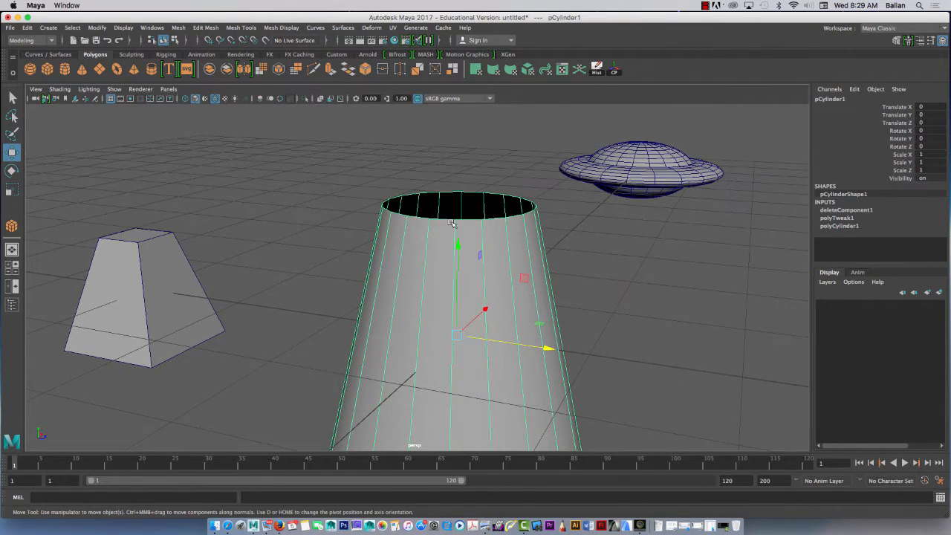
pyautogui.rightClick(451, 222)
pyautogui.click(401, 217)
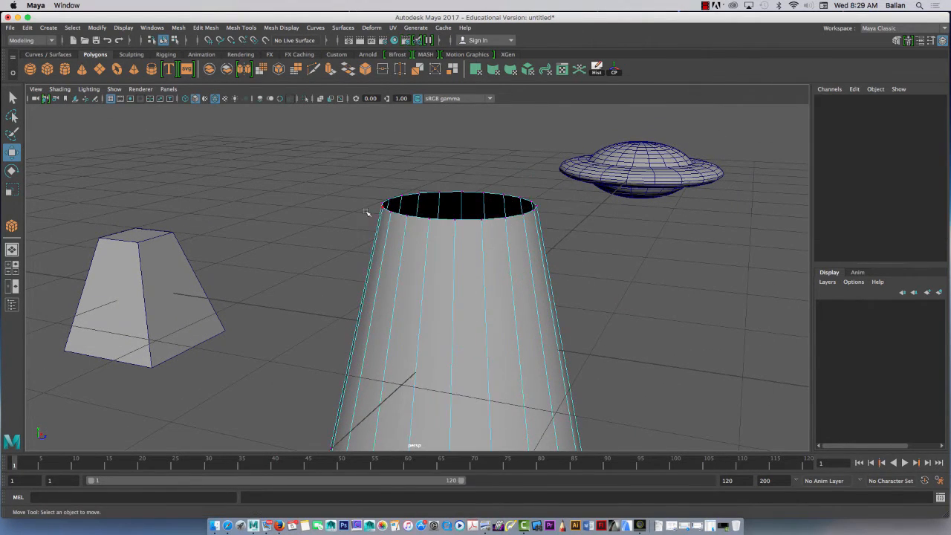
pyautogui.keyDown('alt'); pyautogui.moveTo(348, 186); pyautogui.dragTo(336, 181); pyautogui.keyUp('alt')
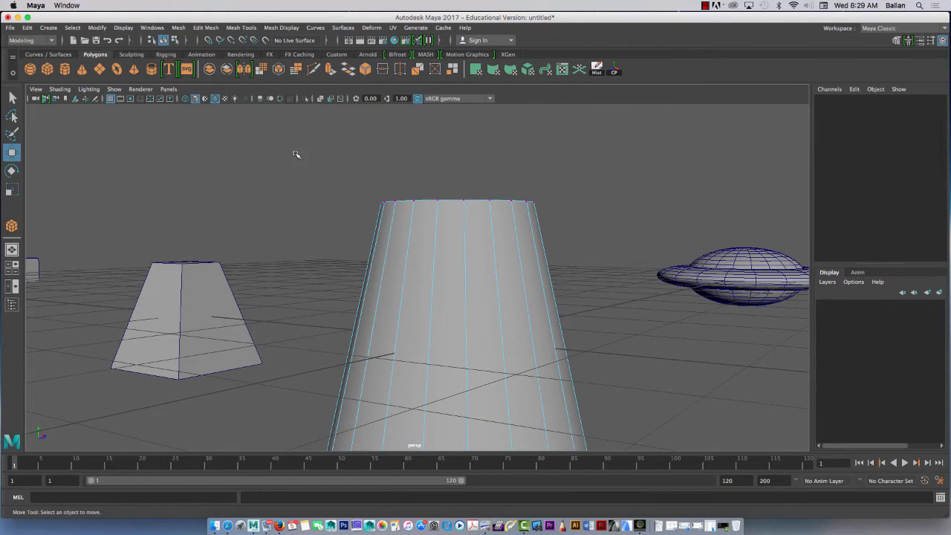
pyautogui.moveTo(295, 154); pyautogui.dragTo(573, 281)
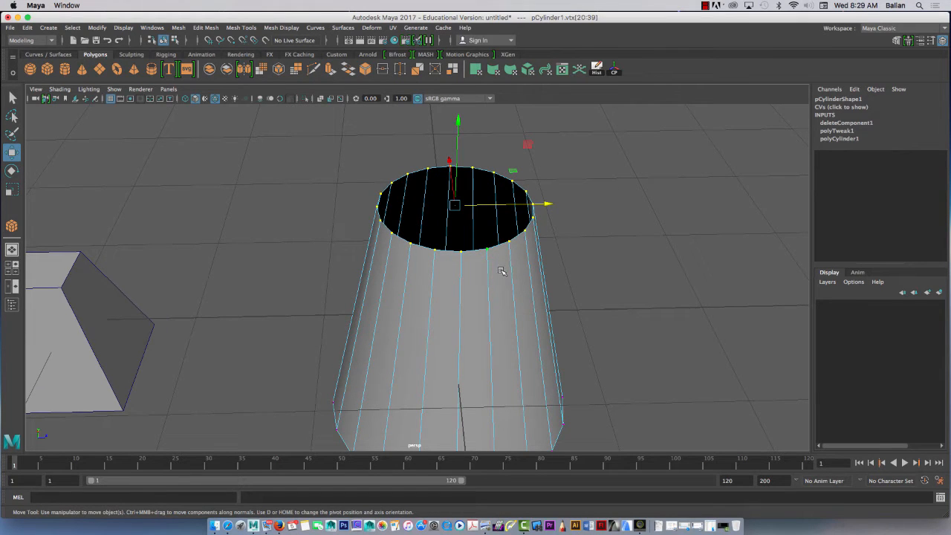
# Step: Try raising the vertices on two opposite sides of the top rim by about 0.37 in Y
pyautogui.keyDown('alt'); pyautogui.moveTo(466, 204); pyautogui.dragTo(418, 195); pyautogui.keyUp('alt')
pyautogui.moveTo(328, 180); pyautogui.dragTo(401, 231)
pyautogui.keyDown('shift'); pyautogui.moveTo(572, 195); pyautogui.dragTo(523, 236); pyautogui.keyUp('shift')
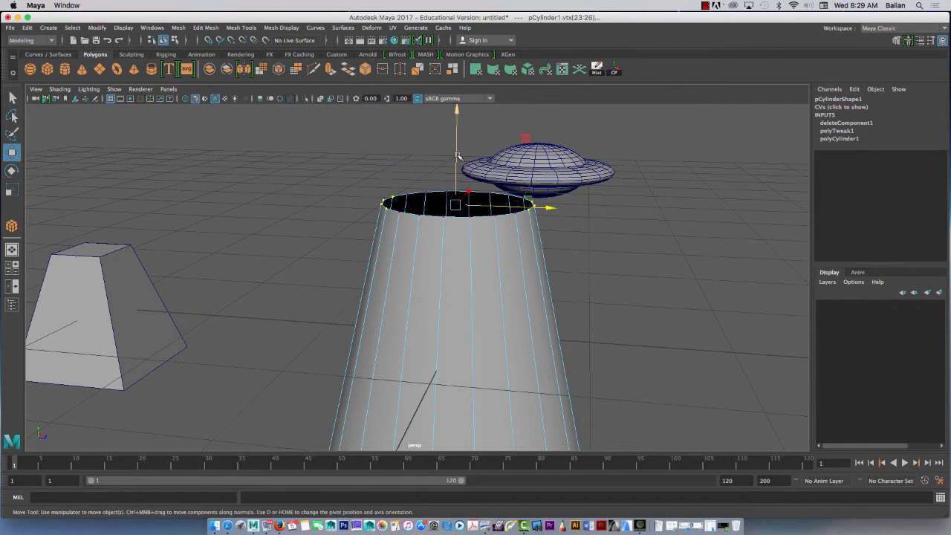
pyautogui.moveTo(457, 155); pyautogui.dragTo(457, 102)
# Step: Try selecting the vertices in the middle of the rim, and undo the rim vertex edits
pyautogui.keyDown('alt'); pyautogui.moveTo(481, 183); pyautogui.dragTo(498, 196); pyautogui.keyUp('alt')
pyautogui.moveTo(424, 190); pyautogui.dragTo(482, 215)
pyautogui.moveTo(456, 173); pyautogui.dragTo(296, 179)
pyautogui.press('z')
pyautogui.press('z')
pyautogui.press('z')
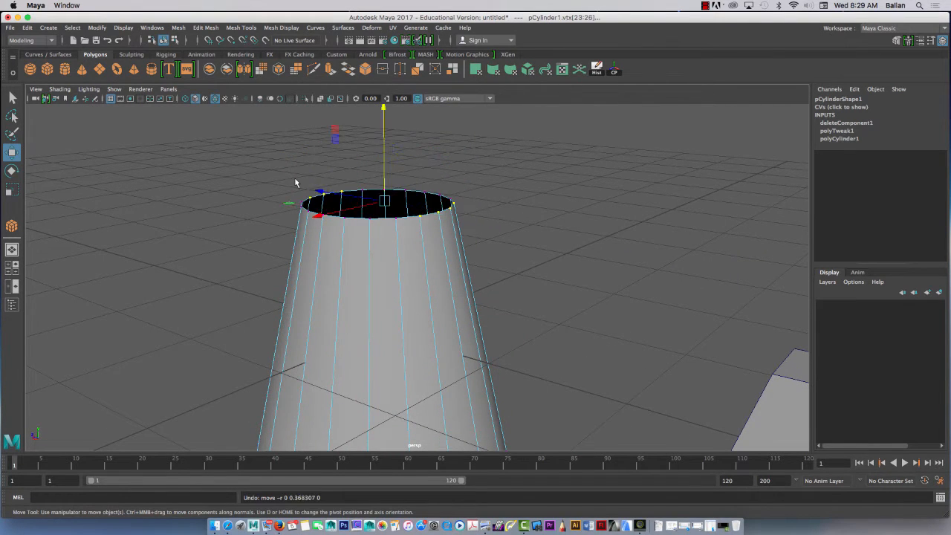
# Step: Deselect the rim vertices and return the tapered cylinder to object mode
pyautogui.click(214, 206)
pyautogui.keyDown('alt'); pyautogui.moveTo(198, 221); pyautogui.dragTo(341, 273); pyautogui.keyUp('alt')
pyautogui.scroll(-5, 324, 264)
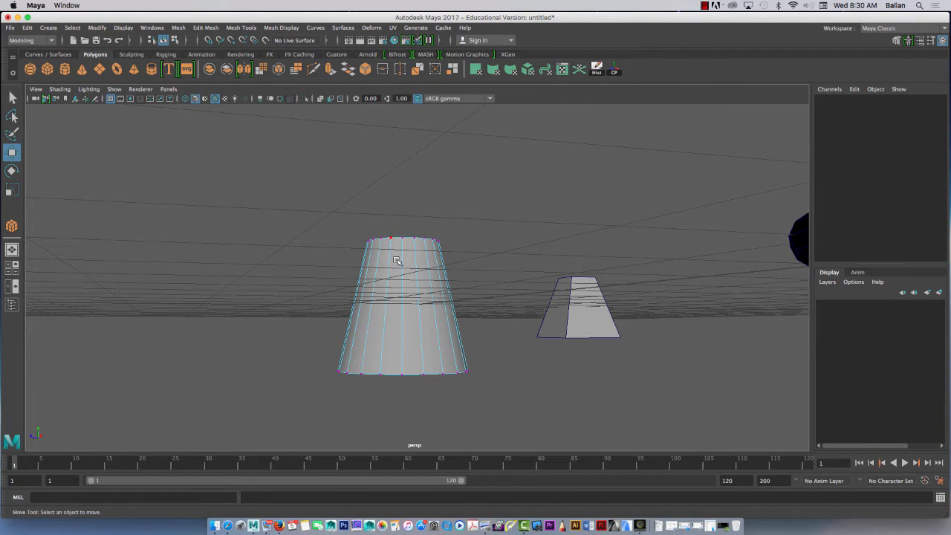
pyautogui.moveTo(397, 260); pyautogui.dragTo(446, 225, button='right')
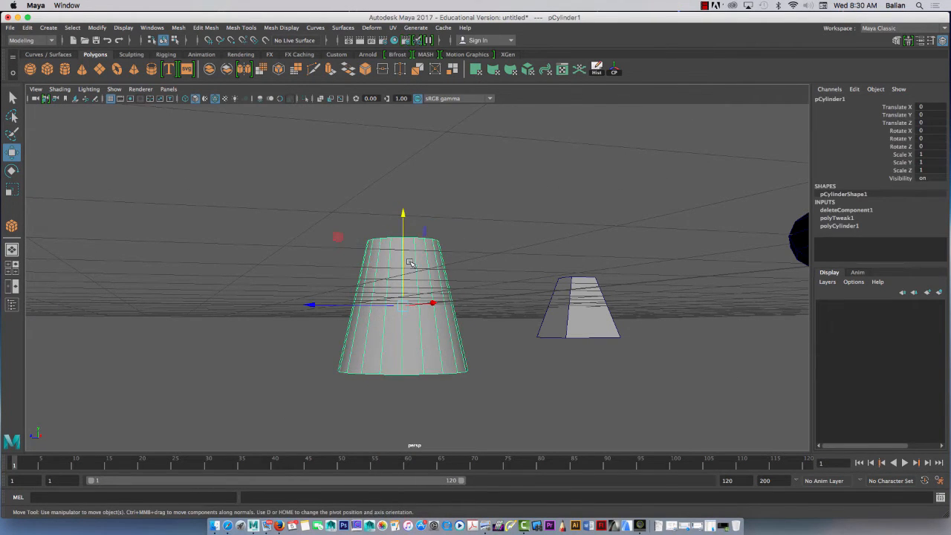
pyautogui.keyDown('alt'); pyautogui.moveTo(410, 263); pyautogui.dragTo(372, 315); pyautogui.keyUp('alt')
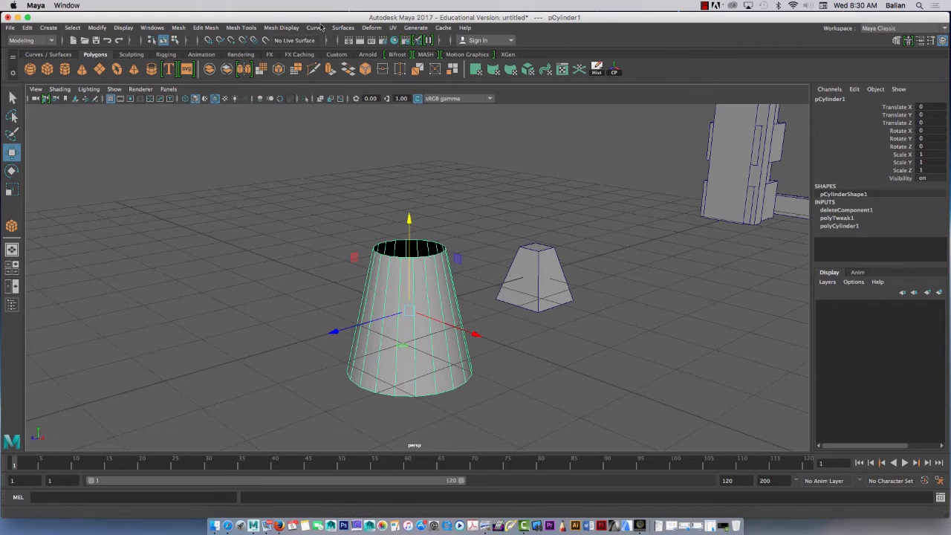
# Step: Insert an edge loop around the tapered cylinder a short distance below its top rim
pyautogui.click(241, 28)
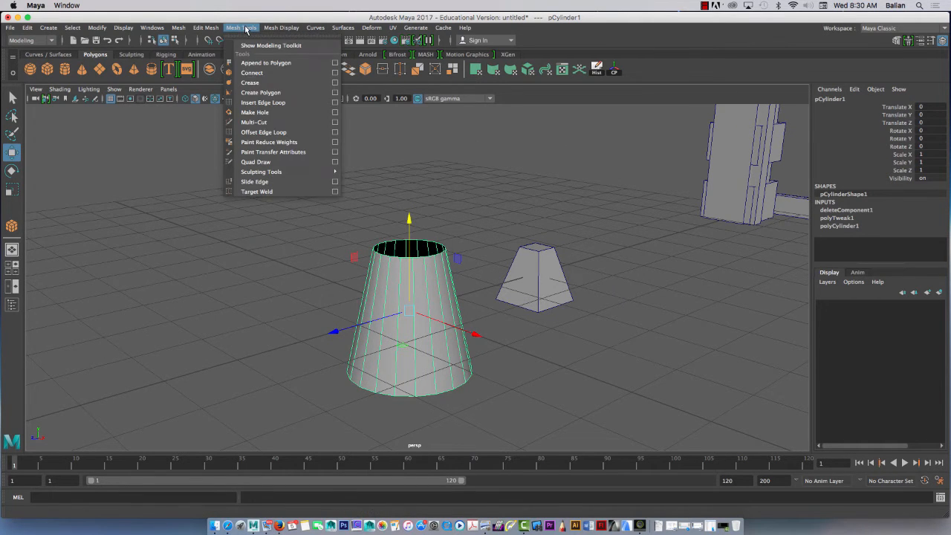
pyautogui.click(262, 102)
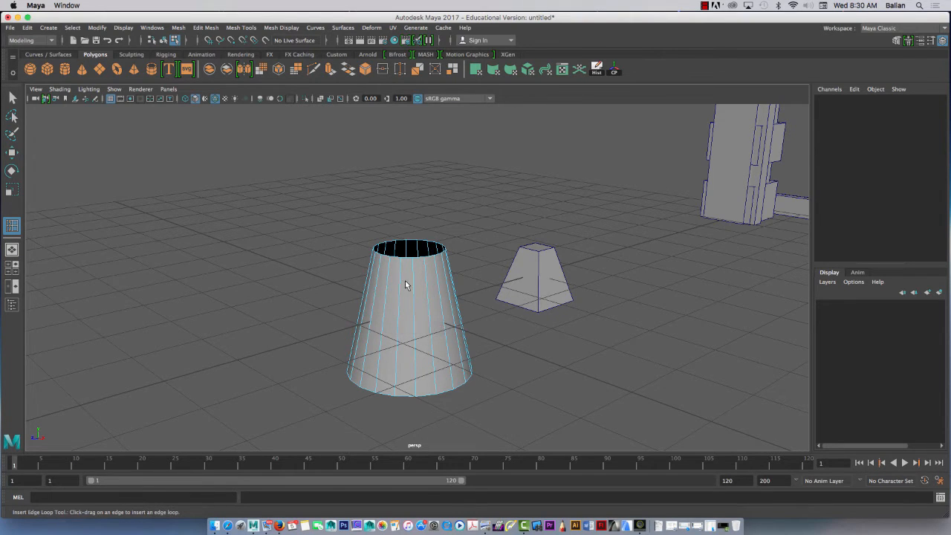
pyautogui.scroll(4, 405, 284)
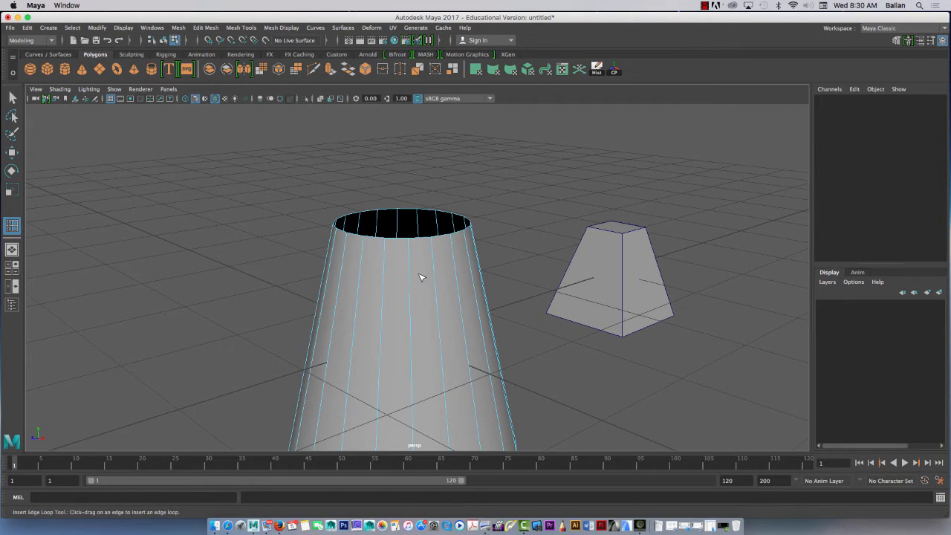
pyautogui.click(411, 280)
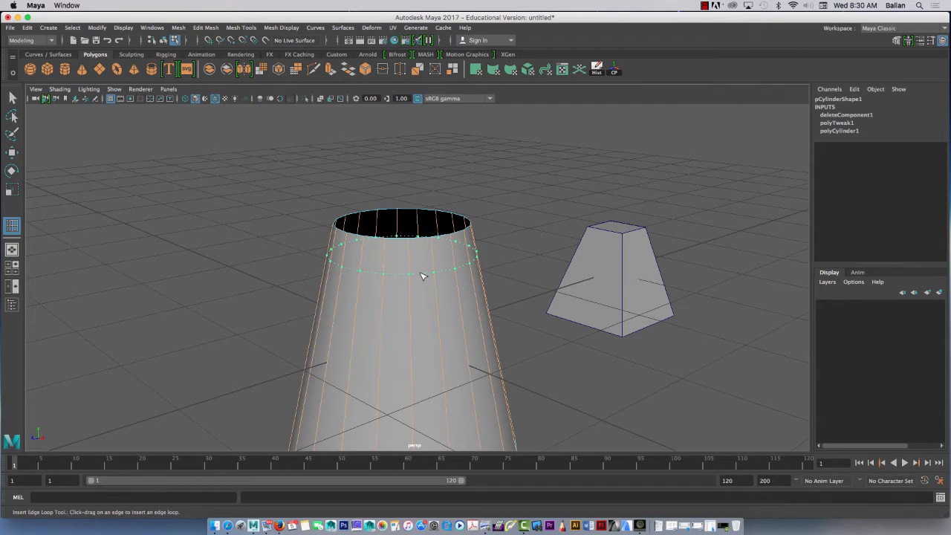
pyautogui.click(421, 276)
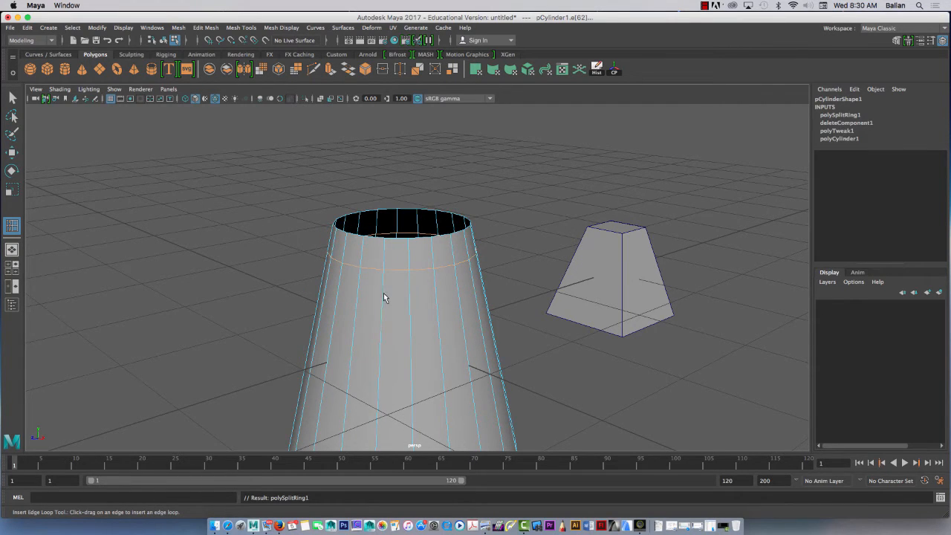
# Step: Insert three more edge loops around the cylinder: directly under the top rim, just above the base, and around the middle
pyautogui.moveTo(384, 262); pyautogui.dragTo(383, 249)
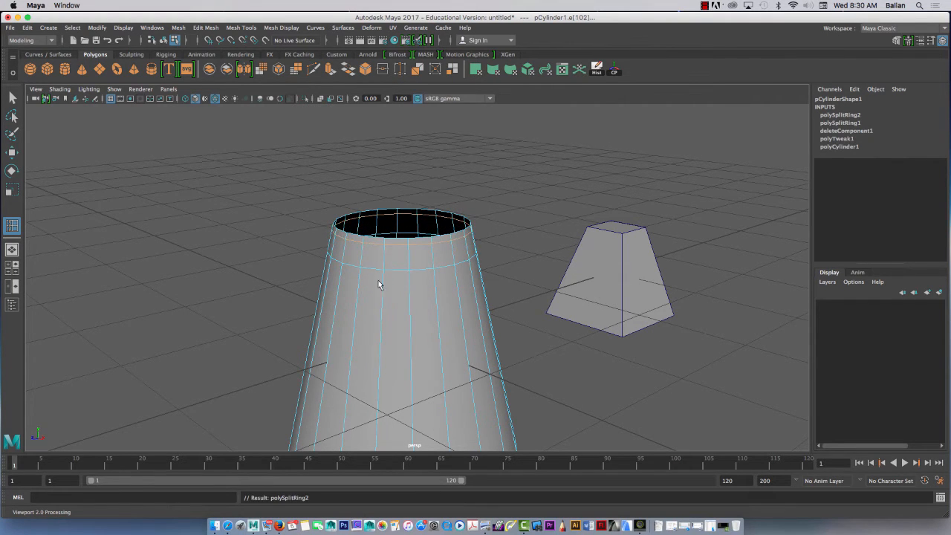
pyautogui.keyDown('alt'); pyautogui.moveTo(378, 283); pyautogui.dragTo(391, 327); pyautogui.keyUp('alt')
pyautogui.moveTo(397, 245); pyautogui.dragTo(366, 222)
pyautogui.scroll(2, 366, 222)
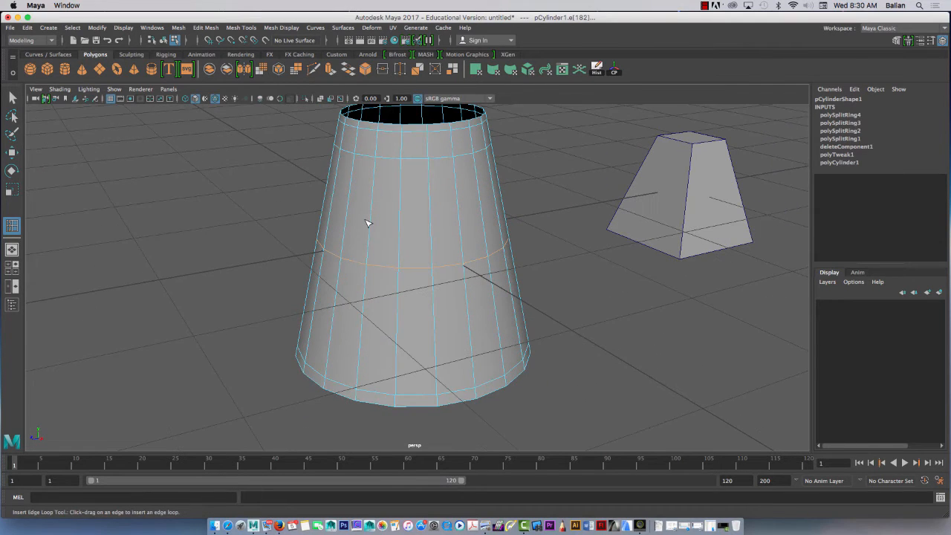
# Step: Scale the cylinder's middle edge loop inward to form a narrow waist
pyautogui.press('w')
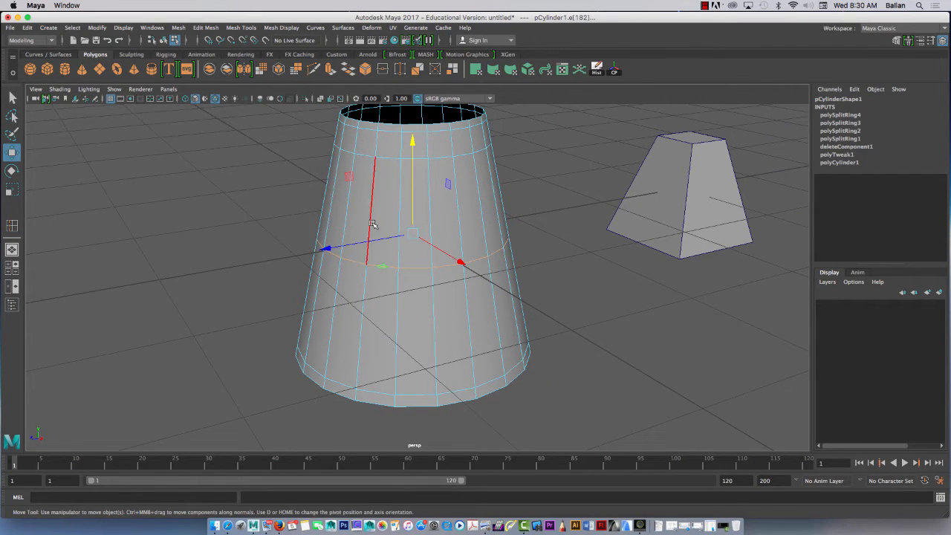
pyautogui.scroll(-2, 386, 193)
pyautogui.scroll(2, 385, 193)
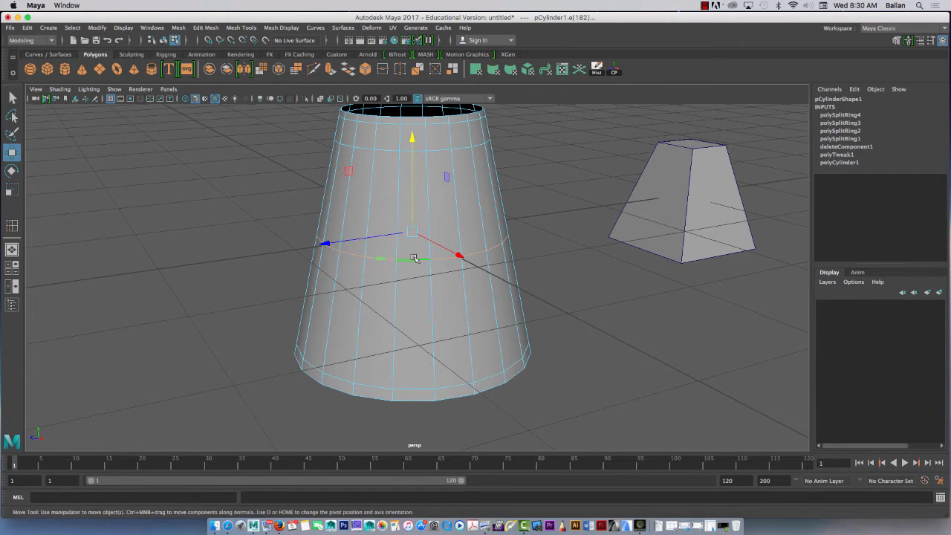
pyautogui.moveTo(413, 240); pyautogui.dragTo(409, 214, button='right')
pyautogui.press('r')
pyautogui.moveTo(329, 245); pyautogui.dragTo(397, 229)
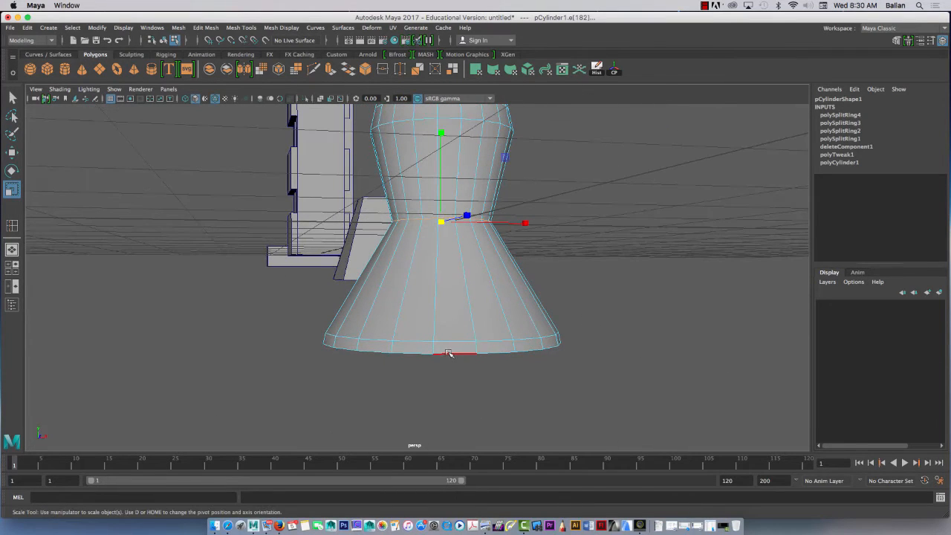
# Step: Select the cylinder's bottom rim edge loop and scale it slightly inward
pyautogui.doubleClick(448, 353)
pyautogui.moveTo(441, 340); pyautogui.dragTo(382, 210)
pyautogui.scroll(2, 382, 215)
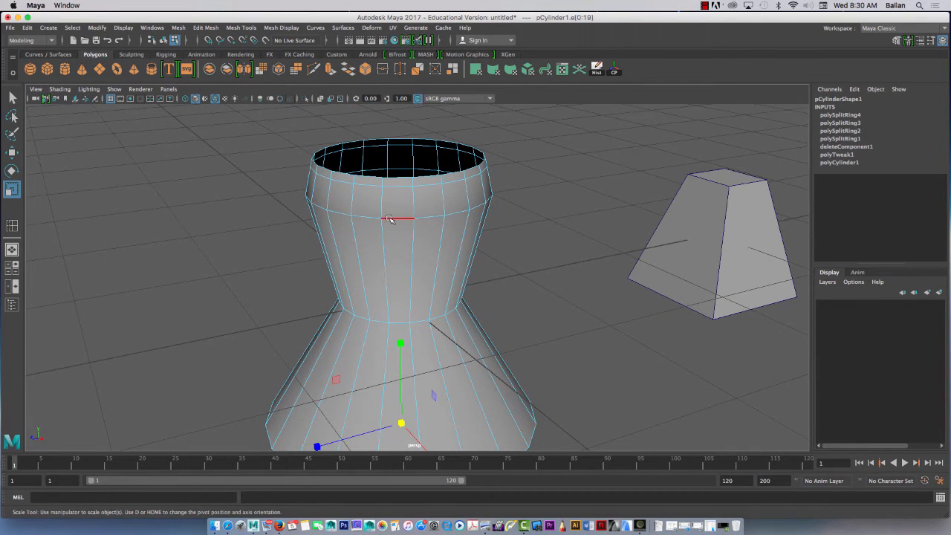
# Step: Select the edge loop directly under the top rim and scale it slightly outward
pyautogui.doubleClick(389, 216)
pyautogui.doubleClick(408, 185)
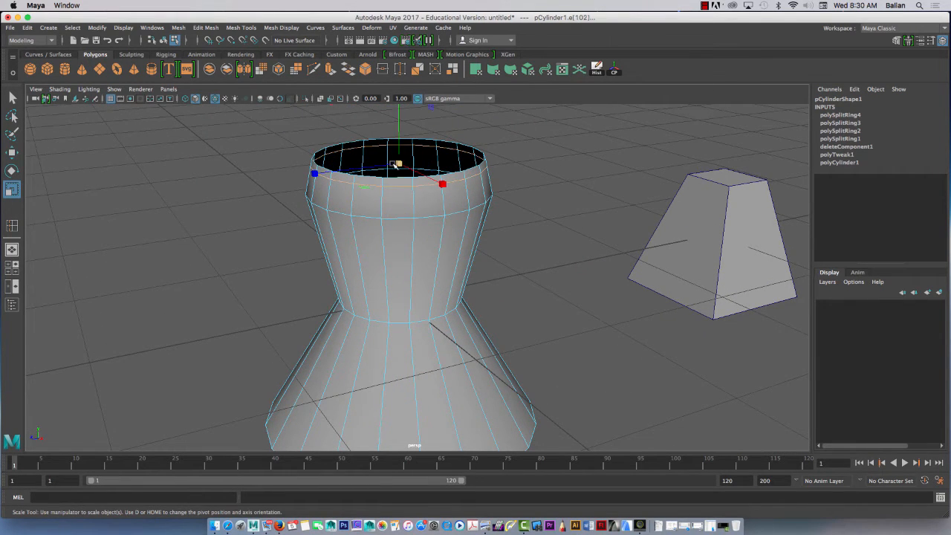
pyautogui.keyDown('alt'); pyautogui.moveTo(341, 187); pyautogui.dragTo(452, 278); pyautogui.keyUp('alt')
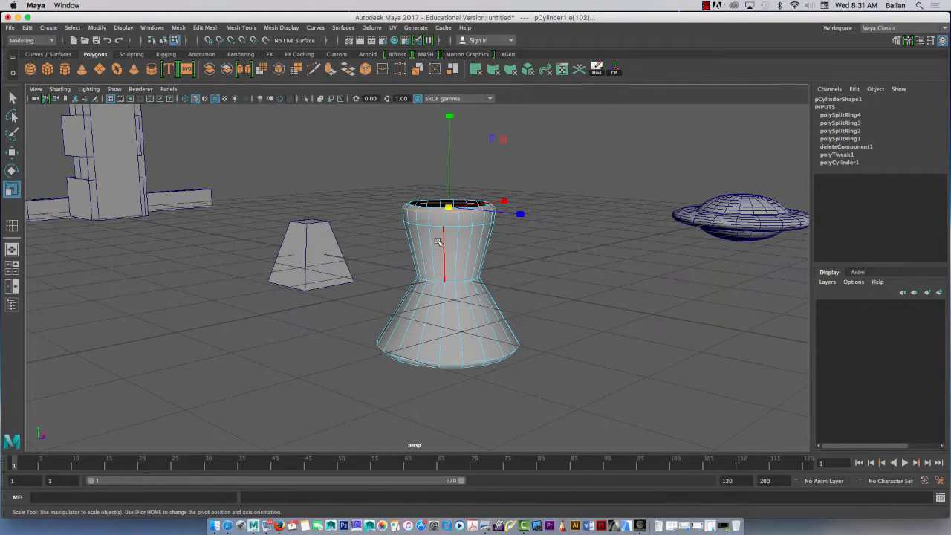
# Step: Return the waisted cylinder to object mode and move it along X to about 7.52
pyautogui.moveTo(438, 242); pyautogui.dragTo(461, 236, button='right')
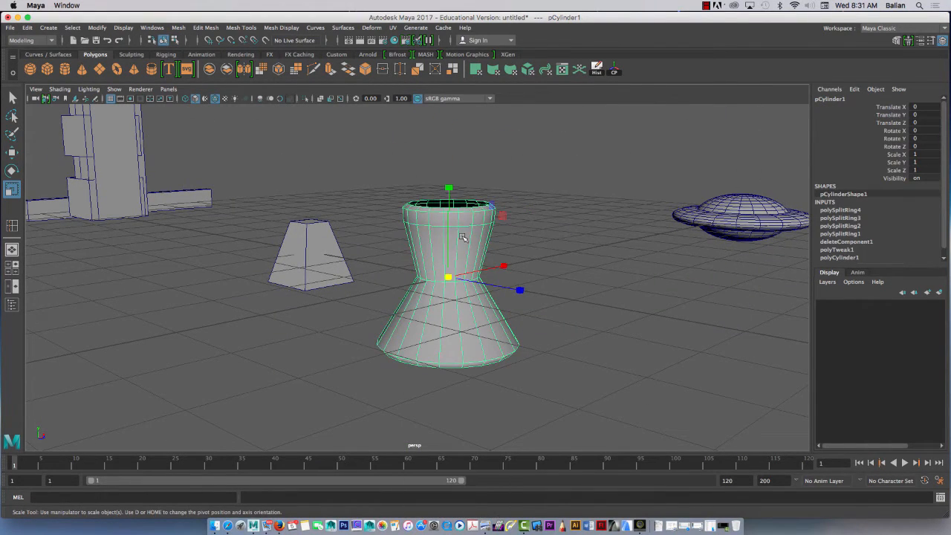
pyautogui.press('w')
pyautogui.moveTo(503, 265); pyautogui.dragTo(734, 220)
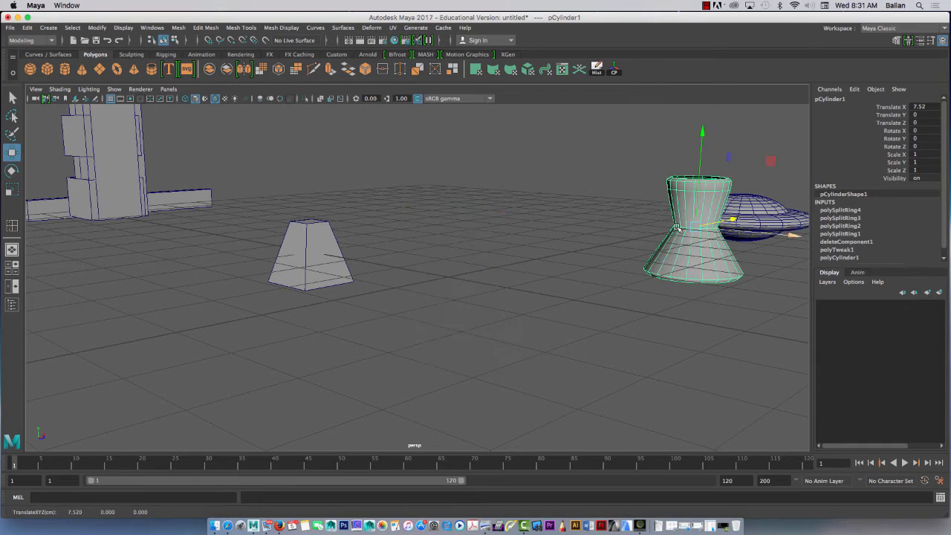
# Step: Create a new polygon cylinder at the origin
pyautogui.click(65, 69)
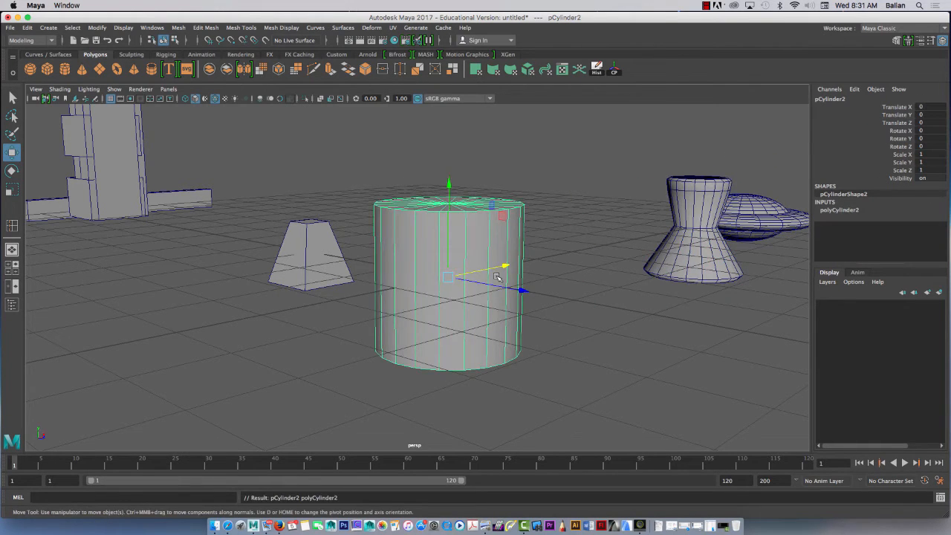
pyautogui.click(706, 6)
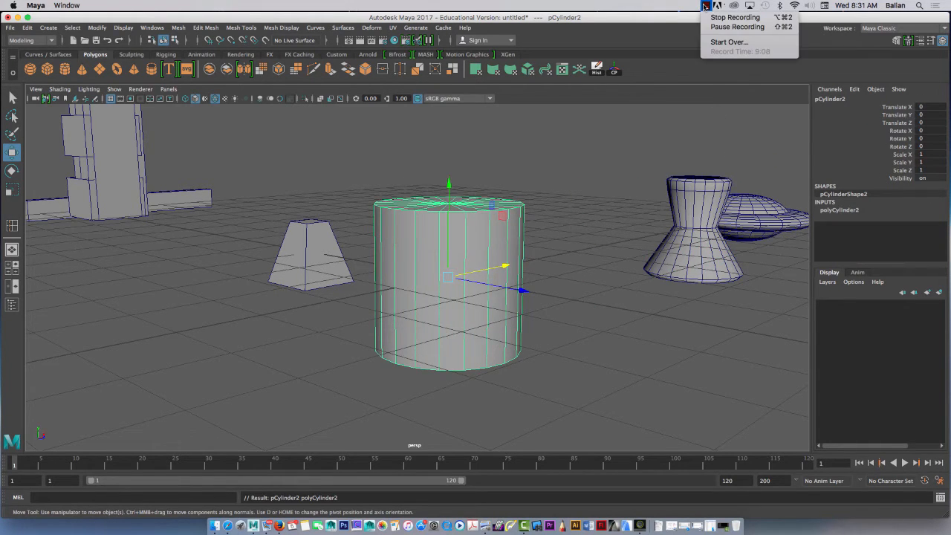
pyautogui.click(637, 186)
pyautogui.scroll(3, 476, 197)
pyautogui.click(490, 204)
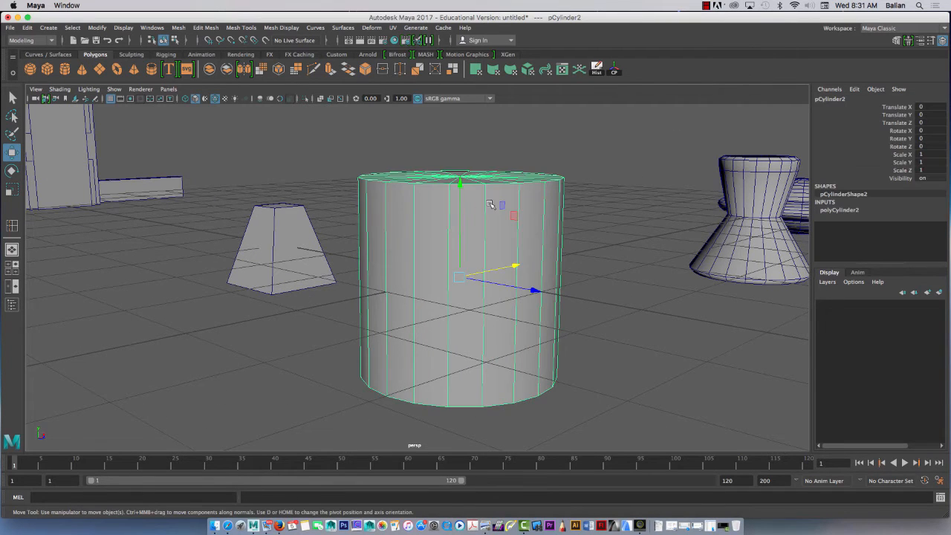
# Step: Set the new cylinder's height to 3 in its creation settings
pyautogui.click(855, 212)
pyautogui.doubleClick(920, 225)
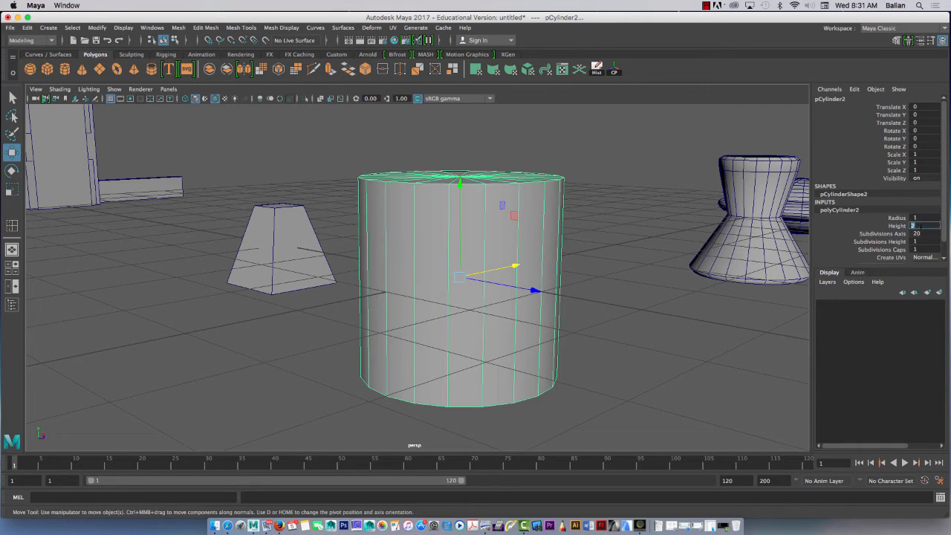
pyautogui.write('3')
pyautogui.press('Return')
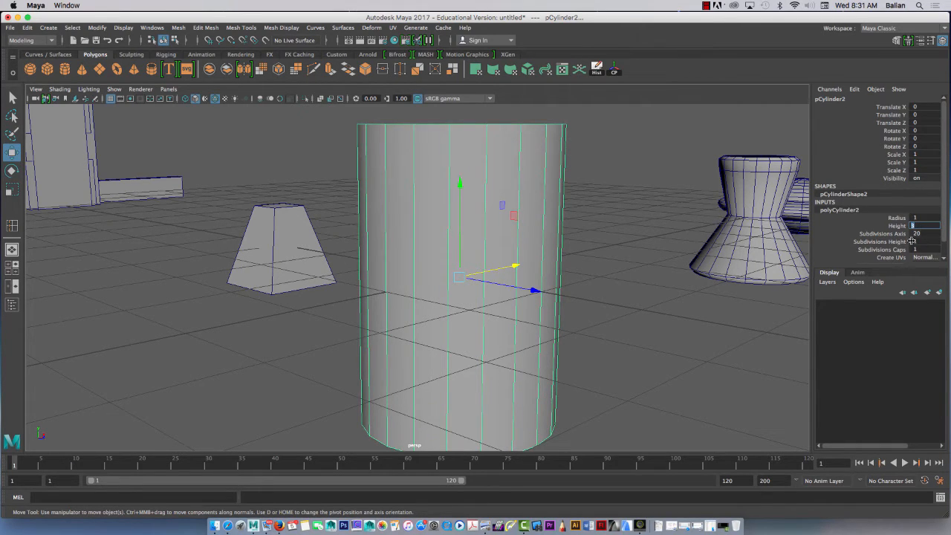
# Step: Set the new cylinder's height subdivisions to 5
pyautogui.doubleClick(920, 242)
pyautogui.press('Return')
pyautogui.moveTo(492, 197)
pyautogui.keyDown('alt'); pyautogui.mouseDown()
pyautogui.moveTo(500, 204)
pyautogui.moveTo(483, 212)
pyautogui.mouseUp(); pyautogui.keyUp('alt')
pyautogui.scroll(-3, 482, 173)
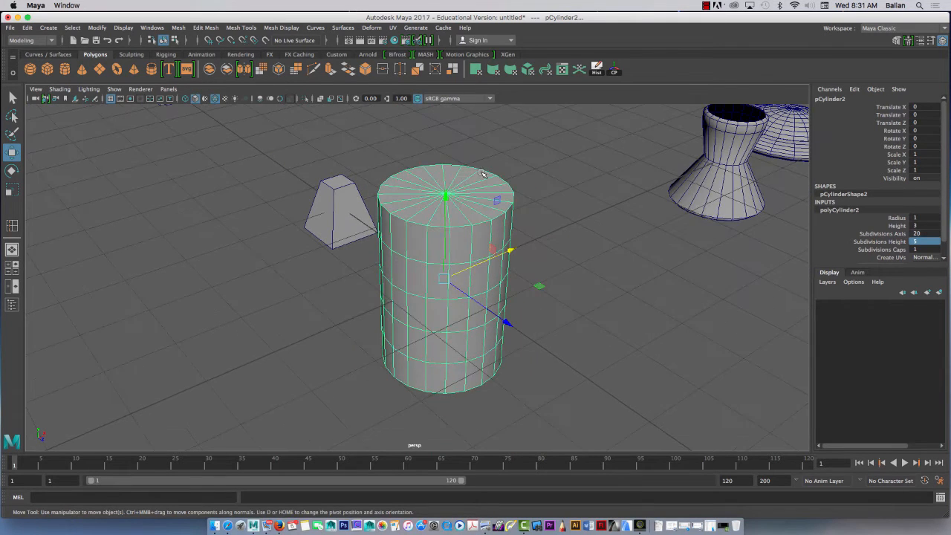
# Step: Set the new cylinder's cap subdivisions to 3
pyautogui.click(926, 250)
pyautogui.write('3')
pyautogui.press('Return')
pyautogui.scroll(5, 417, 214)
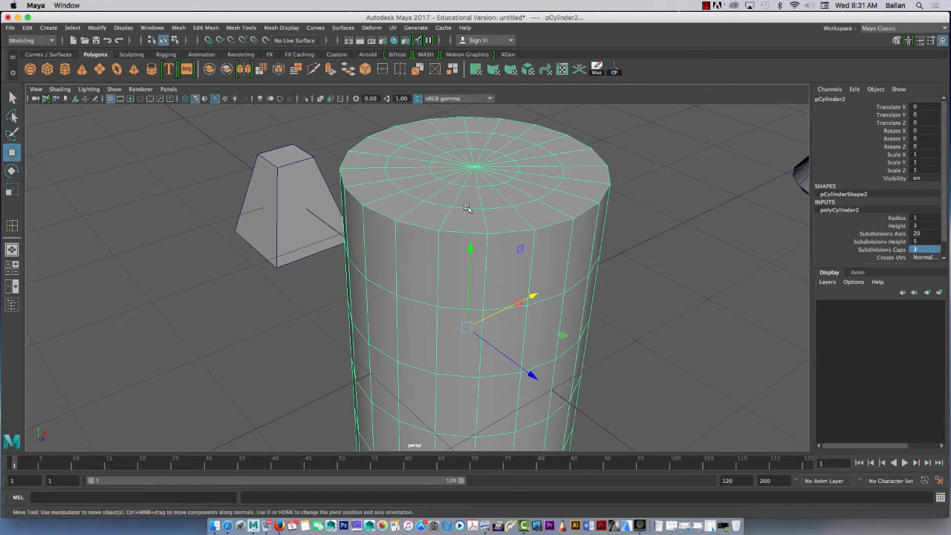
# Step: Select the outer edge loop on the cylinder's top cap and scale it outward uniformly to leave a narrow rim
pyautogui.moveTo(467, 208); pyautogui.dragTo(465, 184, button='right')
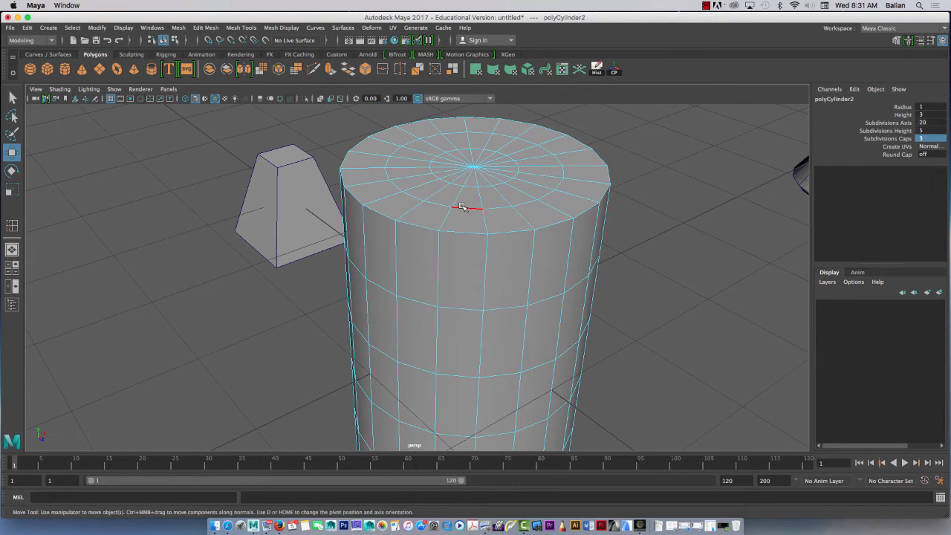
pyautogui.doubleClick(461, 207)
pyautogui.press('r')
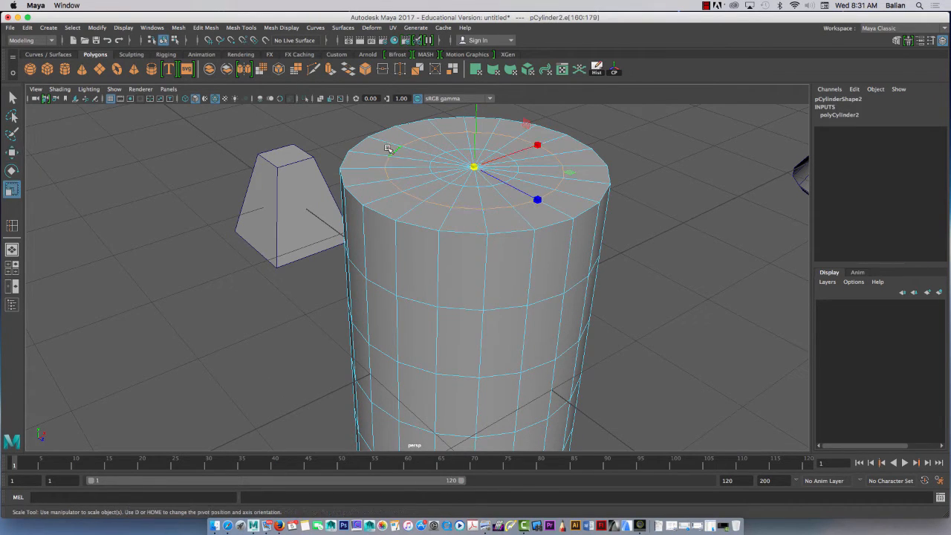
pyautogui.click(473, 167)
pyautogui.moveTo(472, 168); pyautogui.dragTo(503, 220)
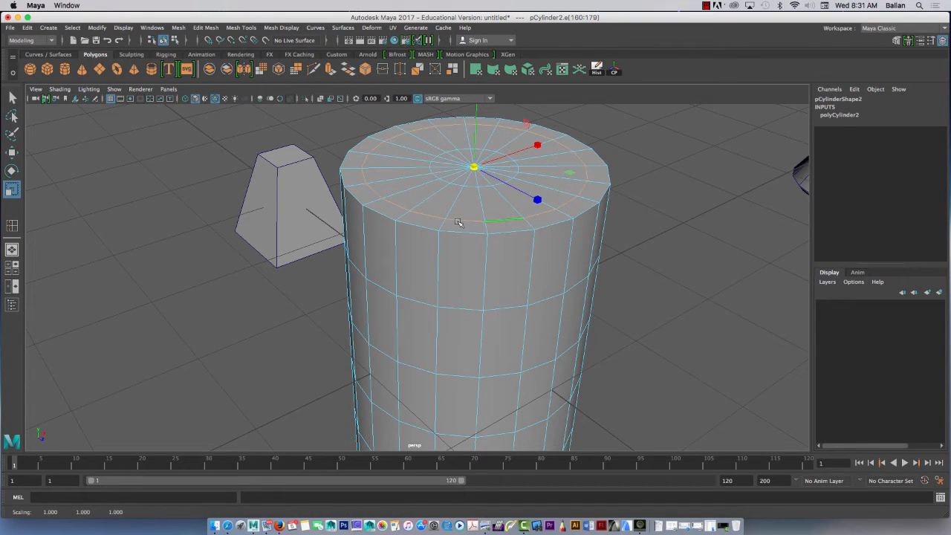
# Step: Select the complete ring of faces forming the narrow rim on the cylinder's top cap
pyautogui.rightClick(512, 231)
pyautogui.moveTo(511, 255); pyautogui.dragTo(511, 256, button='right')
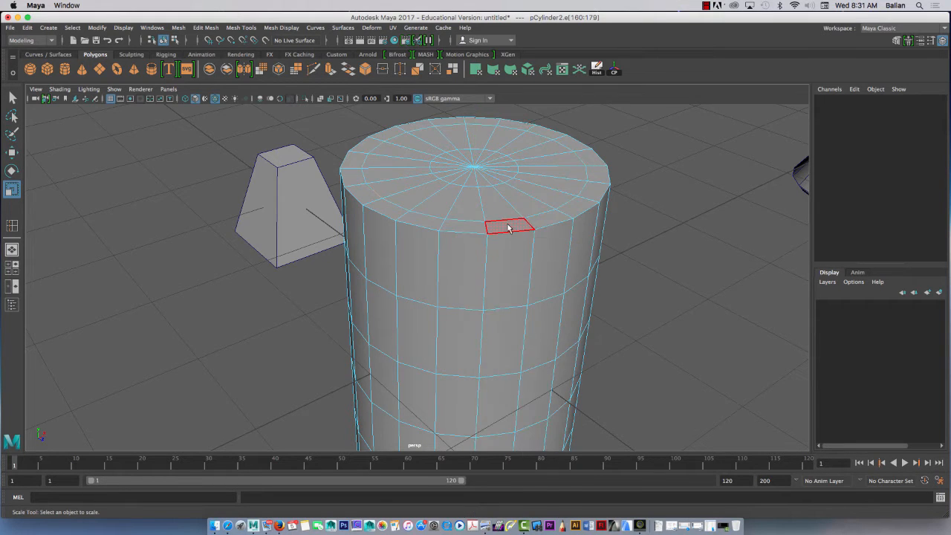
pyautogui.doubleClick(509, 227)
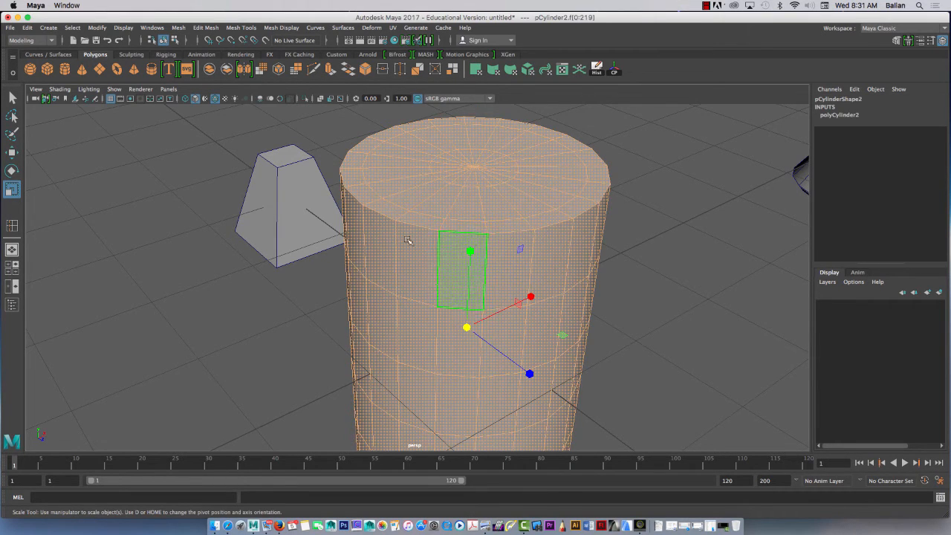
pyautogui.moveTo(235, 245)
pyautogui.keyDown('alt'); pyautogui.mouseDown()
pyautogui.moveTo(229, 234)
pyautogui.moveTo(234, 250)
pyautogui.moveTo(251, 253)
pyautogui.mouseUp(); pyautogui.keyUp('alt')
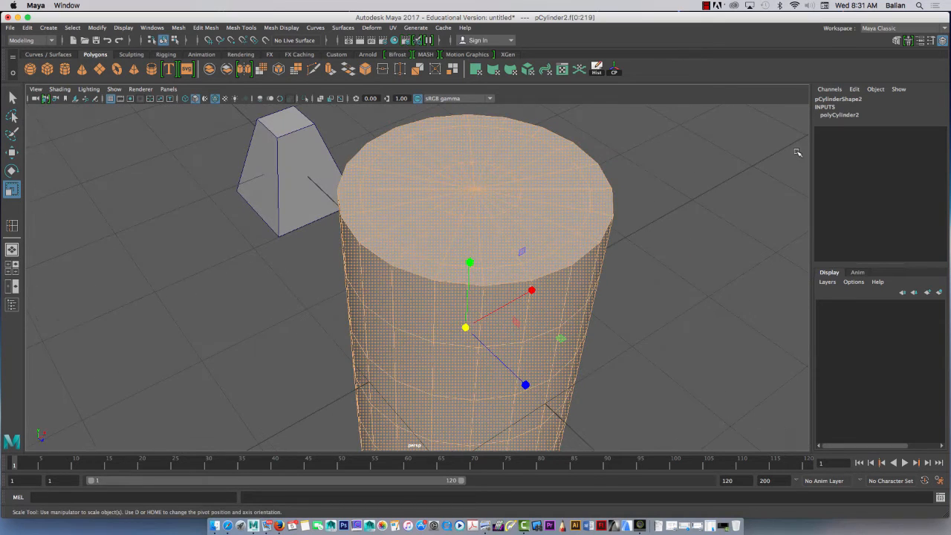
pyautogui.click(649, 167)
pyautogui.click(603, 173)
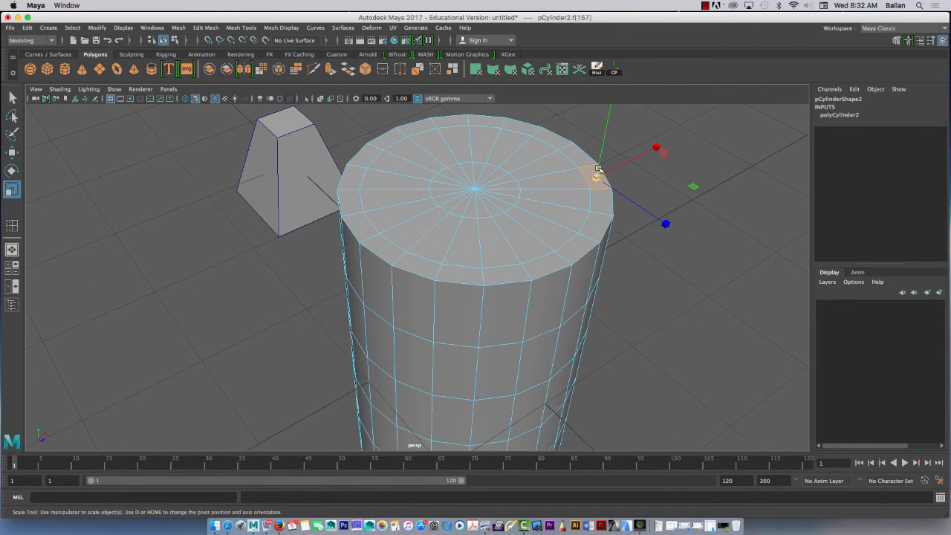
pyautogui.doubleClick(605, 196)
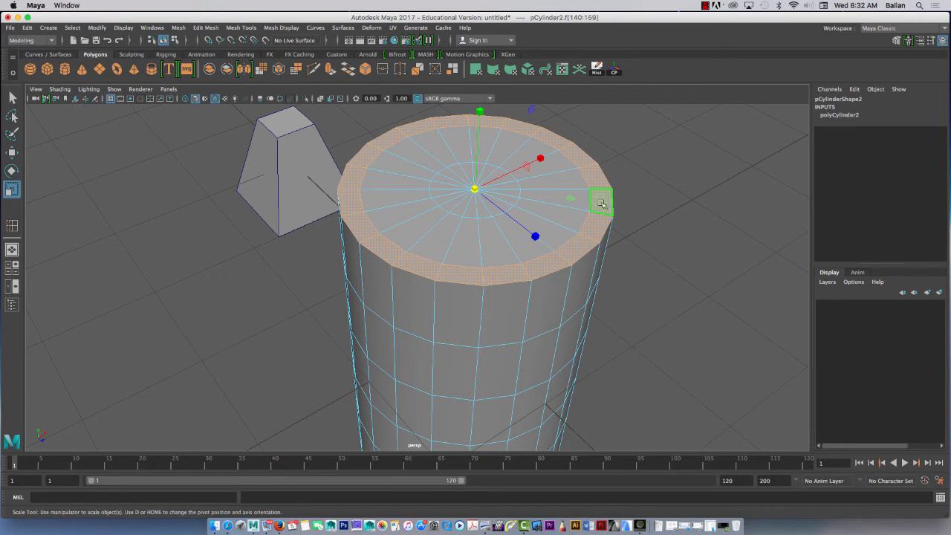
pyautogui.click(686, 227)
pyautogui.click(599, 211)
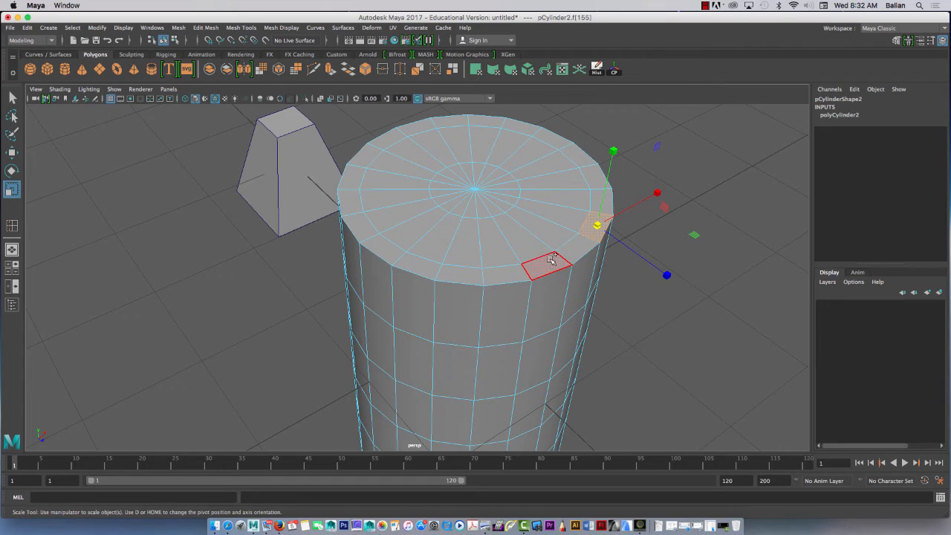
pyautogui.doubleClick(576, 248)
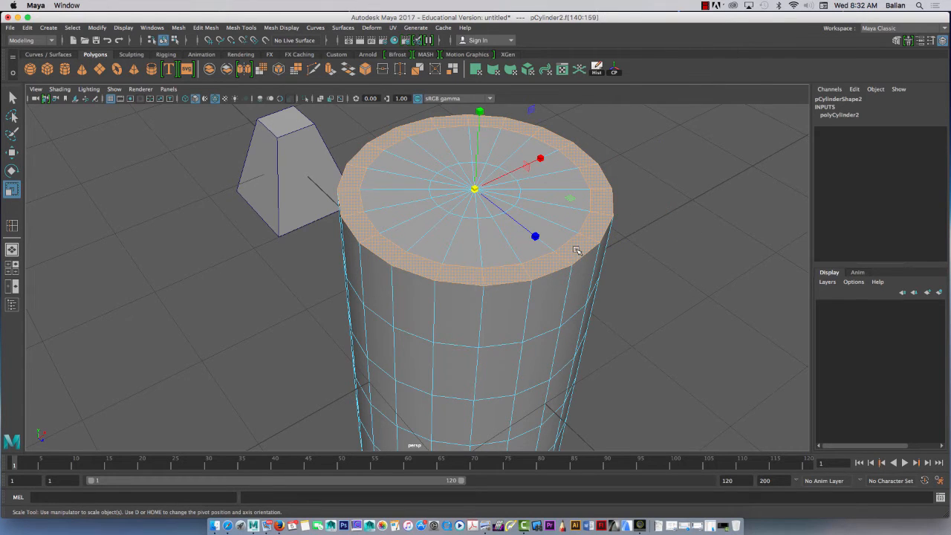
# Step: Extrude the rim faces upward with a local Z translation of 0.34 to form a raised wall
pyautogui.click(330, 70)
pyautogui.keyDown('alt'); pyautogui.moveTo(471, 160); pyautogui.dragTo(527, 141); pyautogui.keyUp('alt')
pyautogui.moveTo(512, 127); pyautogui.dragTo(380, 168)
pyautogui.click(599, 107)
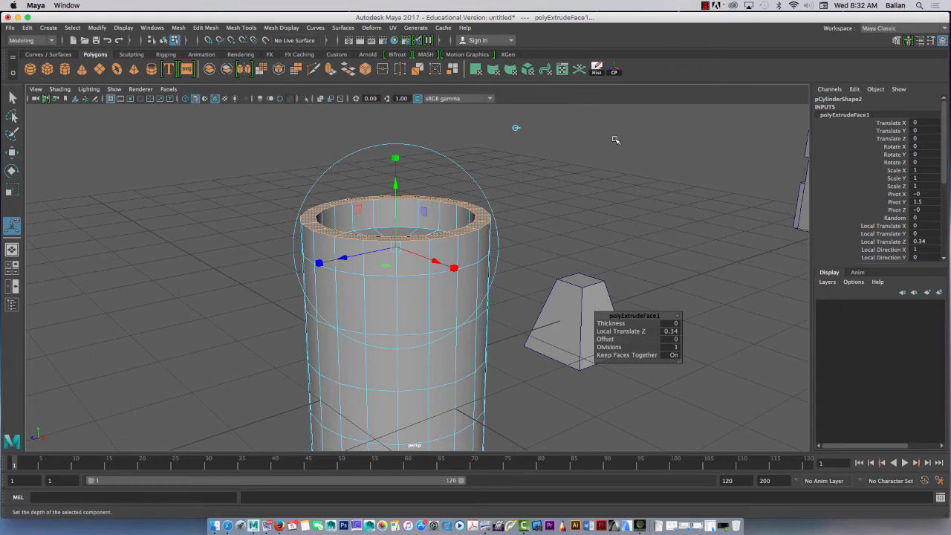
pyautogui.keyDown('alt'); pyautogui.moveTo(616, 142); pyautogui.dragTo(448, 212); pyautogui.keyUp('alt')
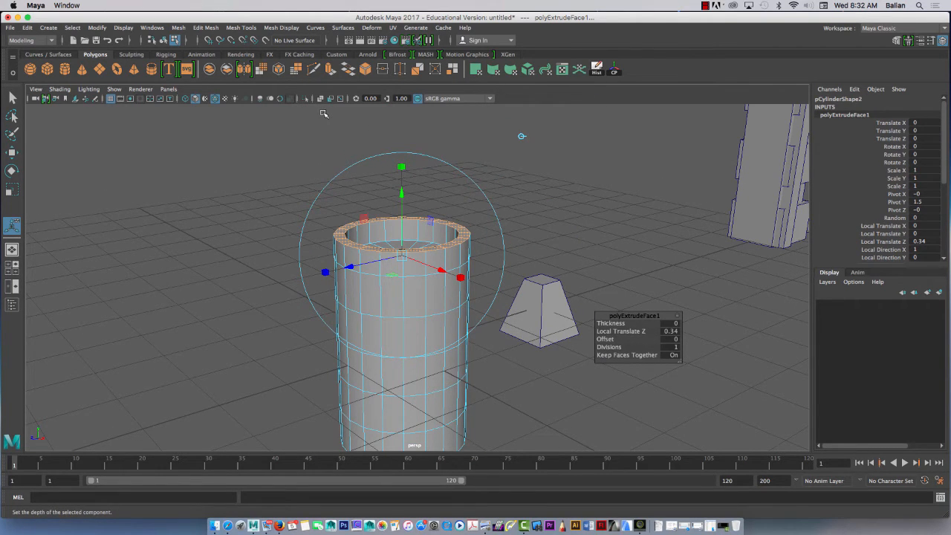
# Step: Extrude the rim faces upward again with a local Z translation of 0.199
pyautogui.click(330, 69)
pyautogui.moveTo(460, 177); pyautogui.dragTo(461, 164)
pyautogui.scroll(4, 425, 247)
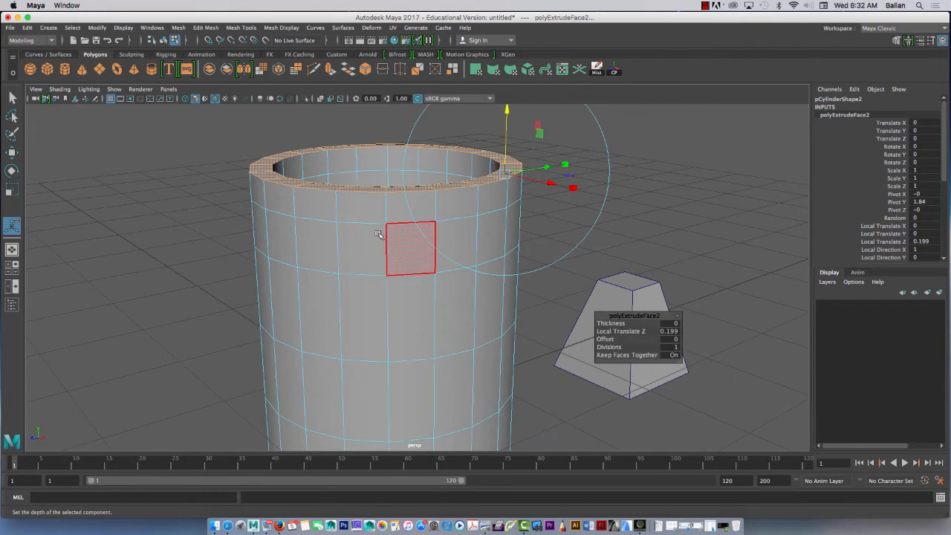
# Step: Select the uppermost ring of outer side faces and extrude it outward with a local Z translation of 0.13
pyautogui.click(315, 204)
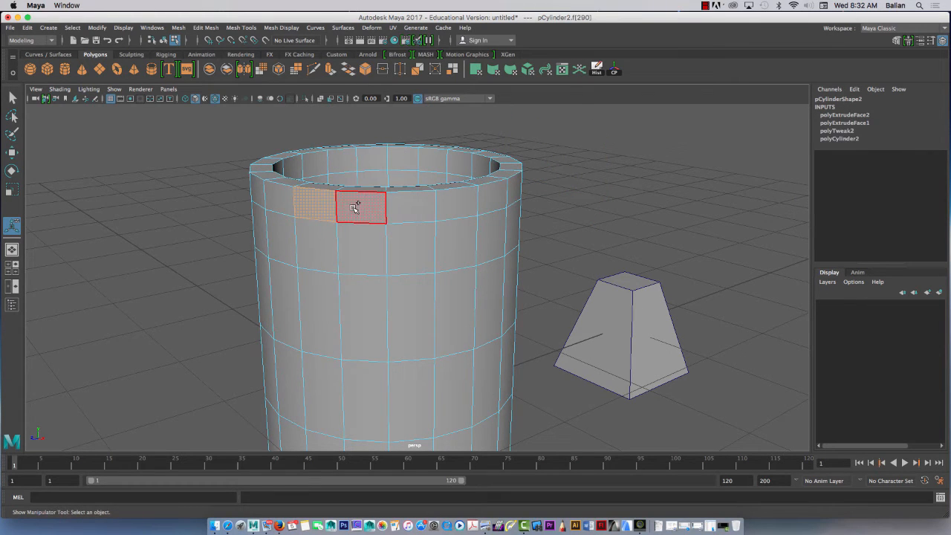
pyautogui.keyDown('shift'); pyautogui.doubleClick(355, 208); pyautogui.keyUp('shift')
pyautogui.click(330, 69)
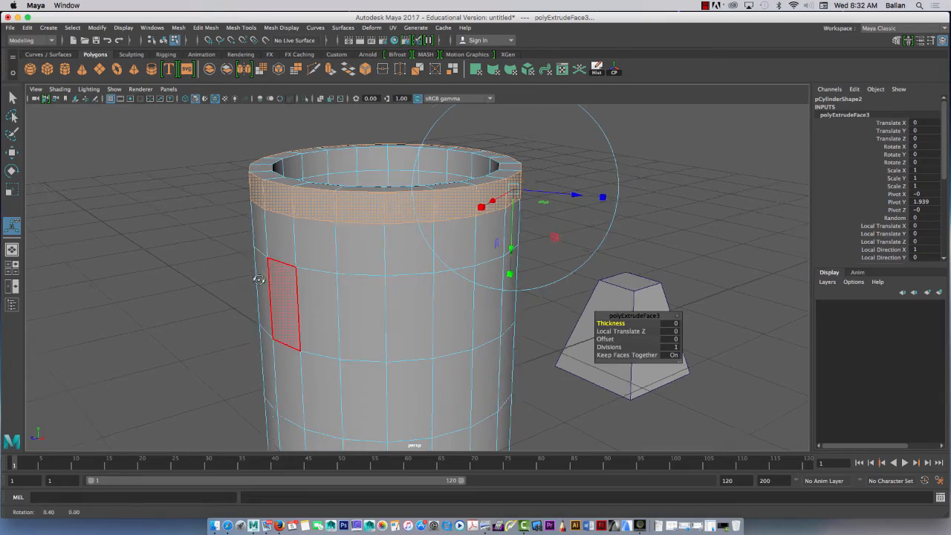
pyautogui.keyDown('alt'); pyautogui.moveTo(276, 292); pyautogui.dragTo(229, 285); pyautogui.keyUp('alt')
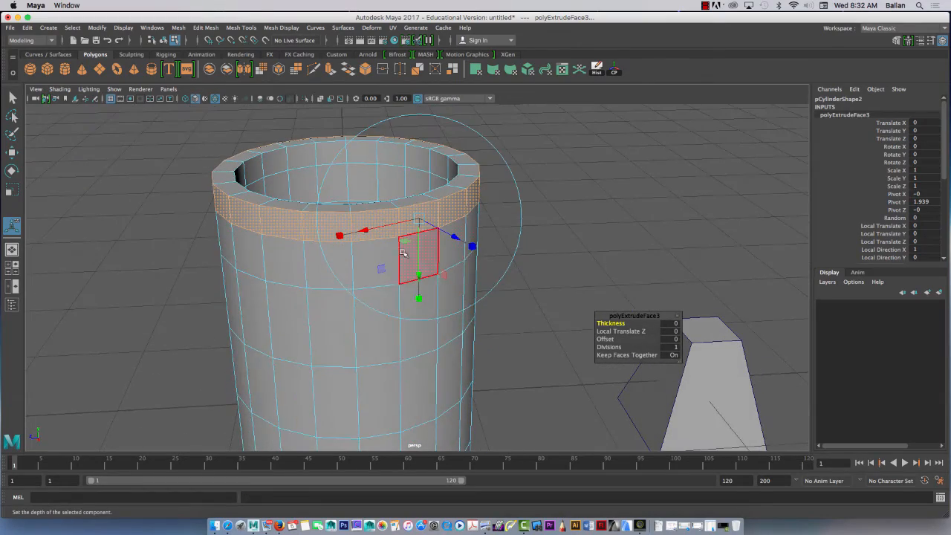
pyautogui.keyDown('alt'); pyautogui.moveTo(425, 255); pyautogui.dragTo(391, 257); pyautogui.keyUp('alt')
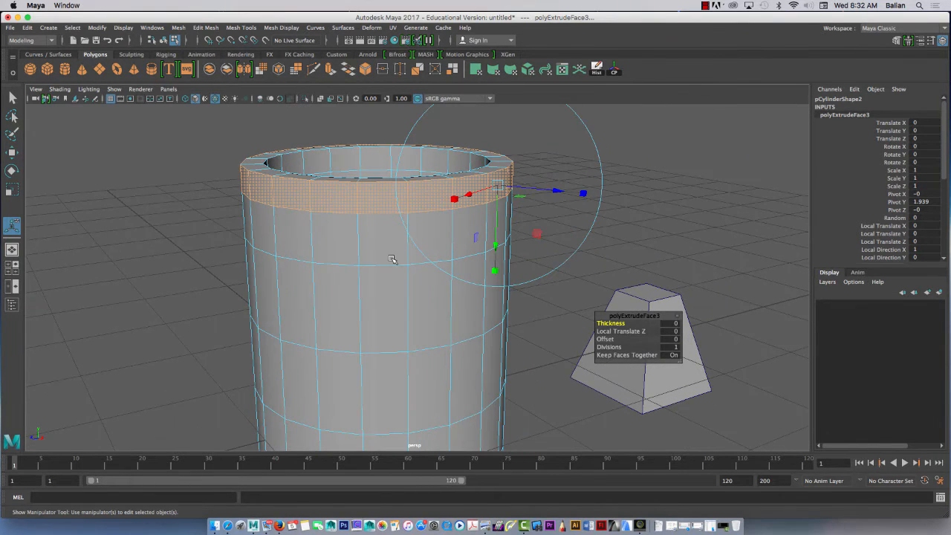
pyautogui.moveTo(551, 192); pyautogui.dragTo(572, 203)
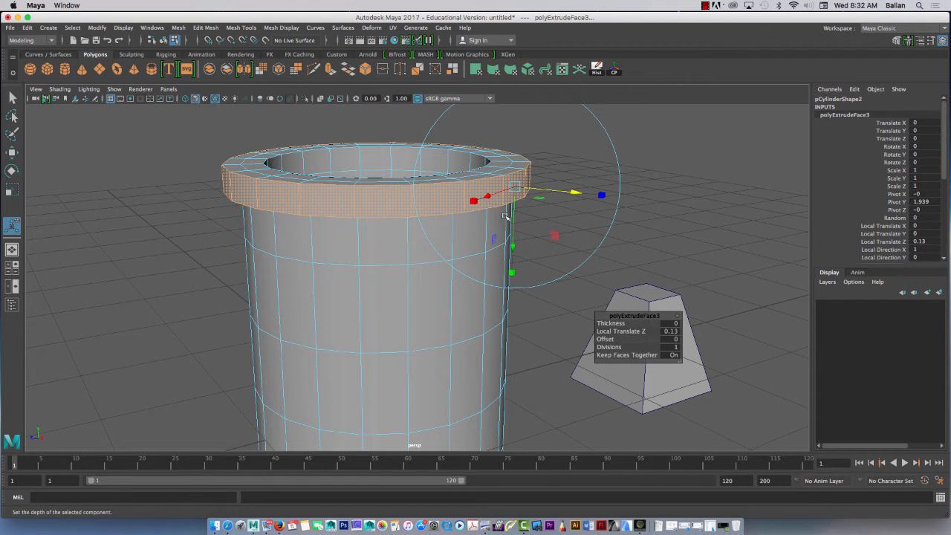
# Step: Select the outer ring of top faces on the widened collar and extrude it upward 0.355 in local Z
pyautogui.keyDown('alt'); pyautogui.moveTo(396, 178); pyautogui.dragTo(371, 272); pyautogui.keyUp('alt')
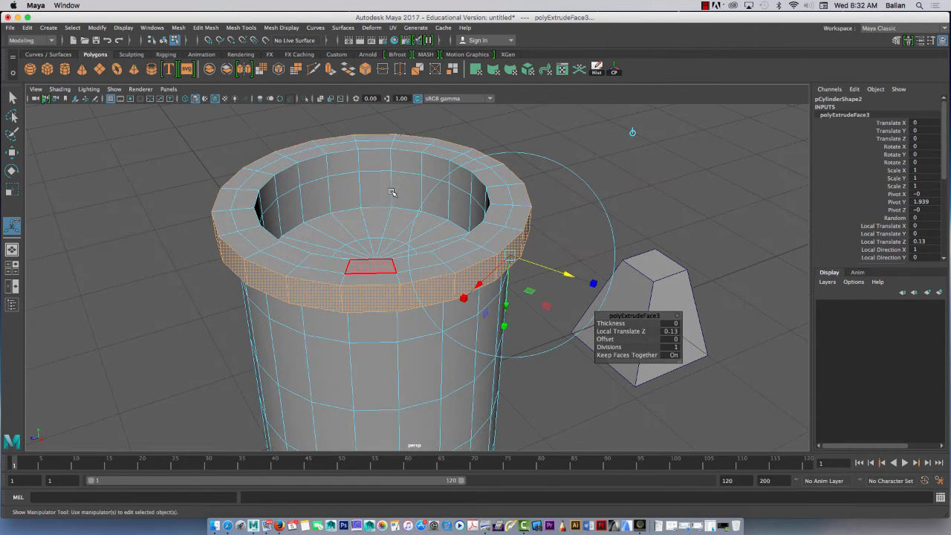
pyautogui.click(313, 280)
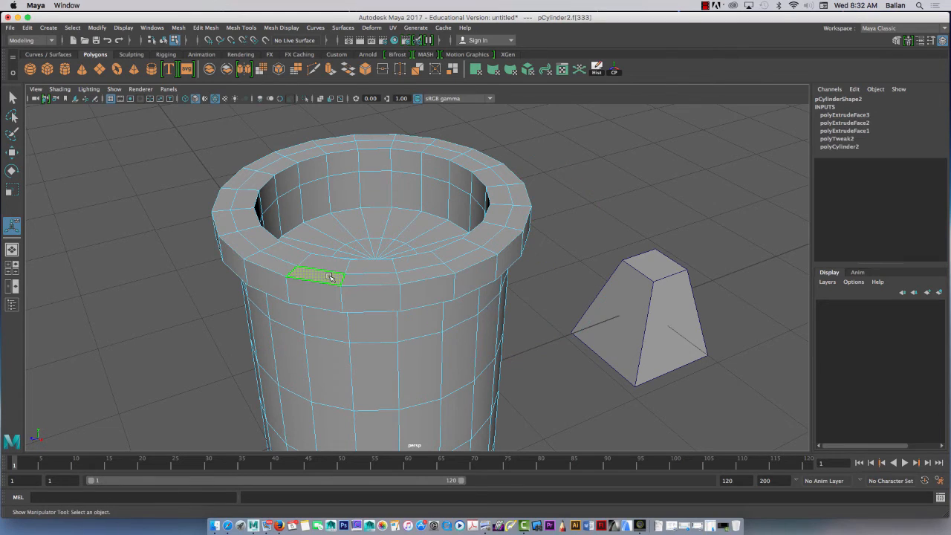
pyautogui.doubleClick(274, 265)
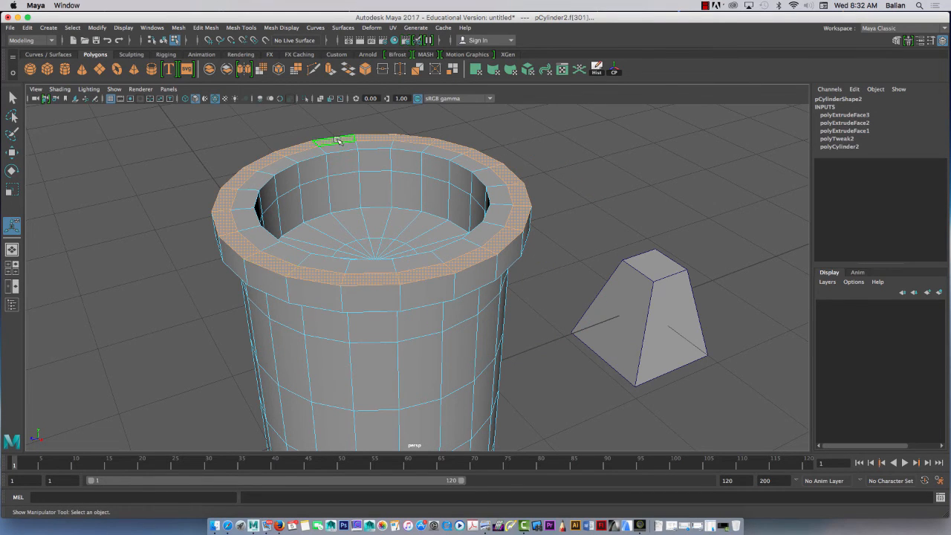
pyautogui.click(331, 69)
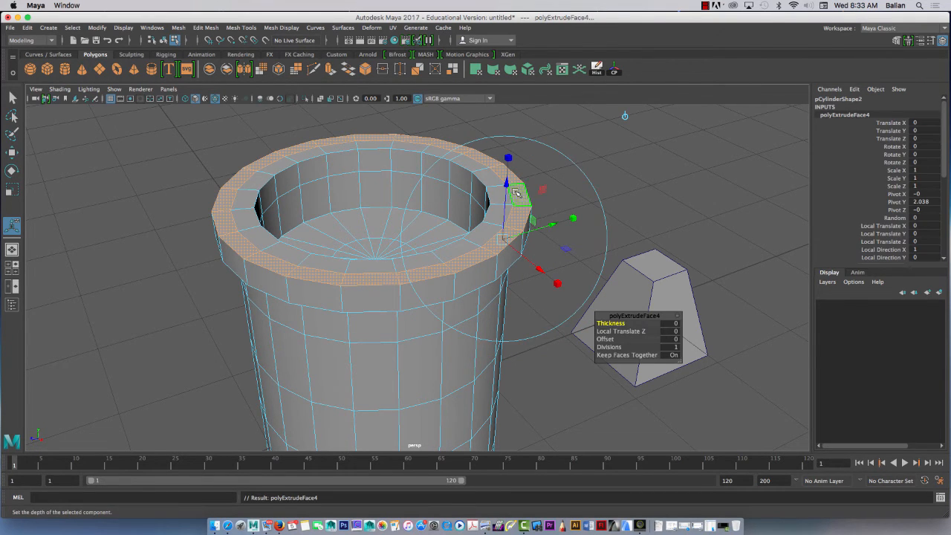
pyautogui.moveTo(503, 188); pyautogui.dragTo(383, 299)
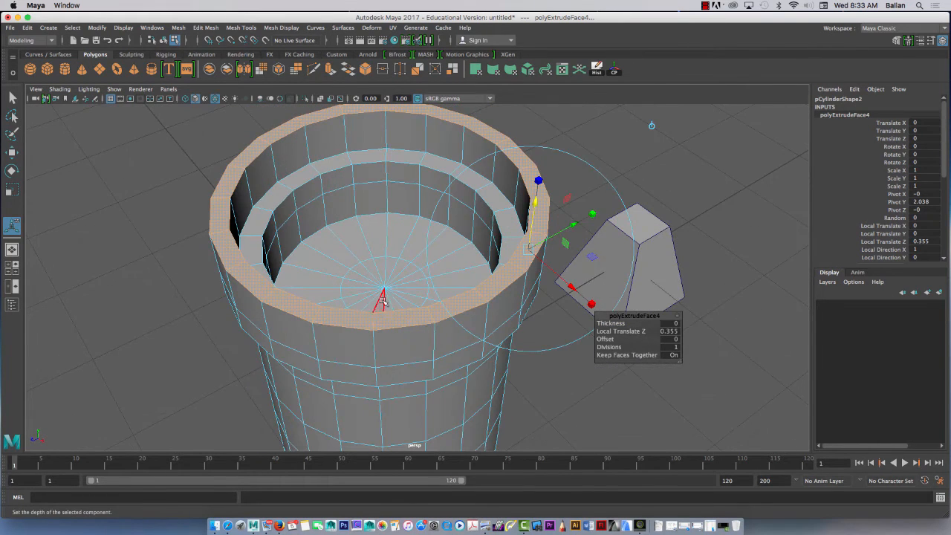
# Step: Select every other top face around the raised outer wall
pyautogui.click(388, 318)
pyautogui.keyDown('shift'); pyautogui.click(294, 306); pyautogui.keyUp('shift')
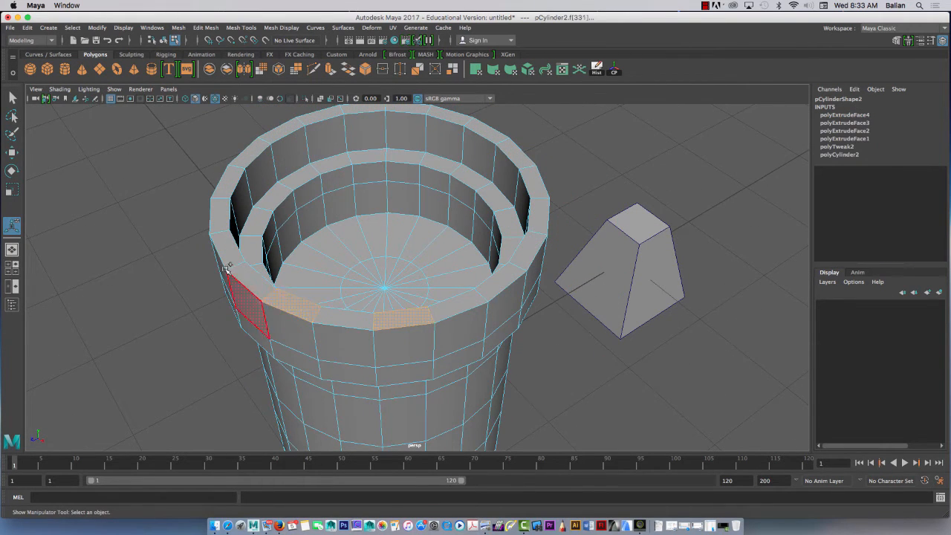
pyautogui.keyDown('shift'); pyautogui.click(238, 251); pyautogui.keyUp('shift')
pyautogui.keyDown('shift'); pyautogui.click(230, 180); pyautogui.keyUp('shift')
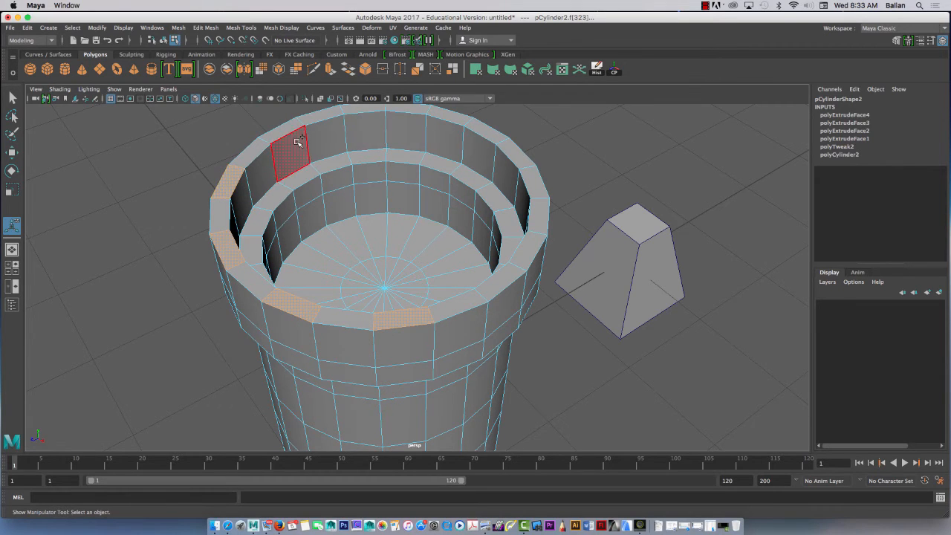
pyautogui.keyDown('shift'); pyautogui.click(285, 129); pyautogui.keyUp('shift')
pyautogui.keyDown('shift'); pyautogui.click(361, 109); pyautogui.keyUp('shift')
pyautogui.keyDown('shift'); pyautogui.click(445, 119); pyautogui.keyUp('shift')
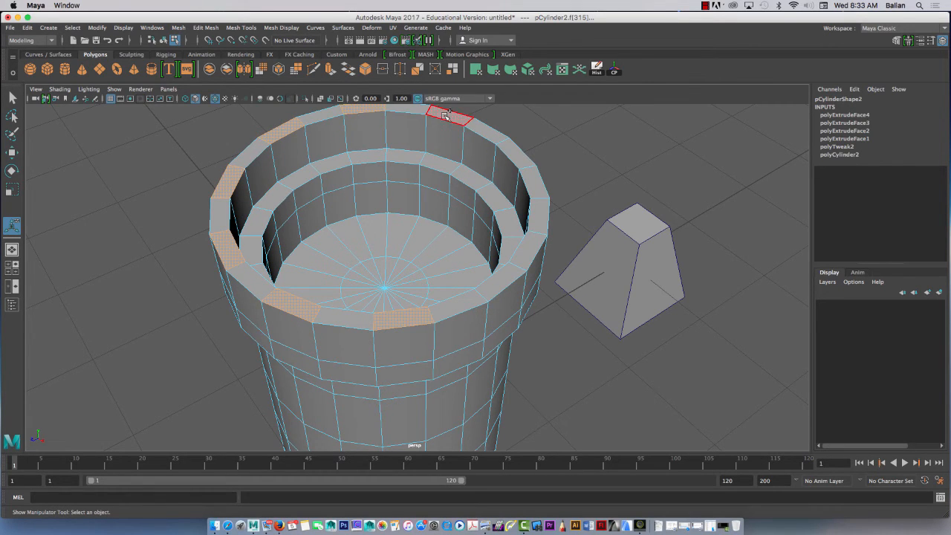
pyautogui.keyDown('shift'); pyautogui.click(512, 151); pyautogui.keyUp('shift')
pyautogui.keyDown('shift'); pyautogui.click(539, 216); pyautogui.keyUp('shift')
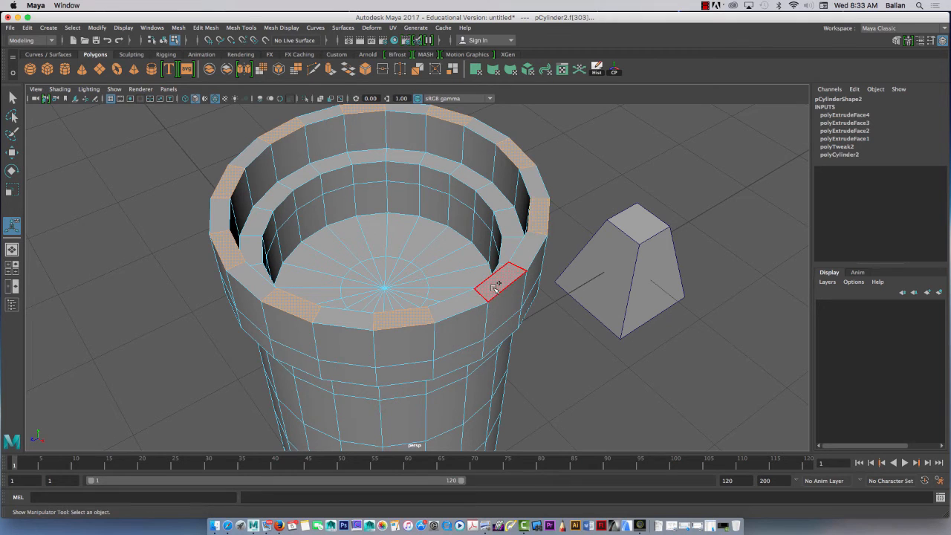
# Step: Extrude the alternating top faces upward with a local Z translation of 0.26 to form battlements
pyautogui.click(331, 69)
pyautogui.scroll(-3, 344, 157)
pyautogui.scroll(-2, 349, 160)
pyautogui.keyDown('alt'); pyautogui.moveTo(418, 220); pyautogui.dragTo(404, 208); pyautogui.keyUp('alt')
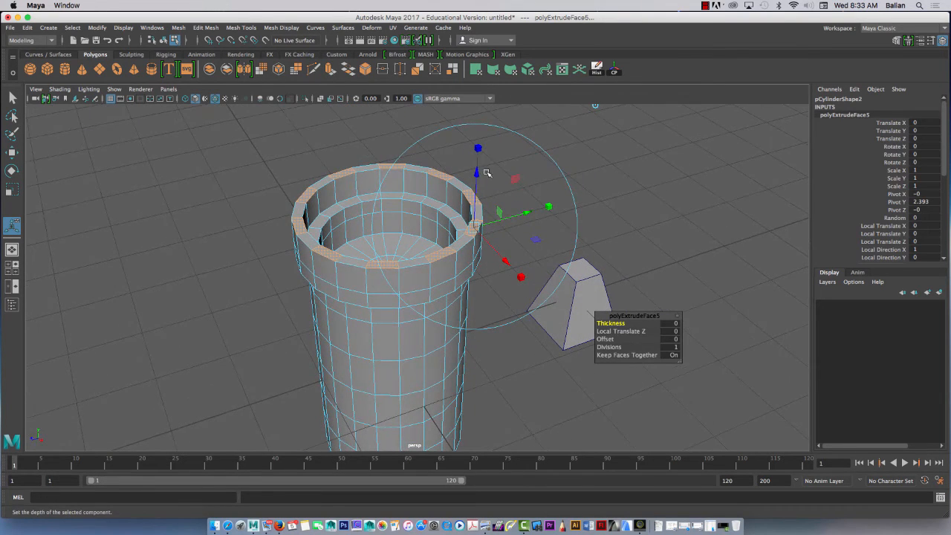
pyautogui.moveTo(477, 174); pyautogui.dragTo(477, 152)
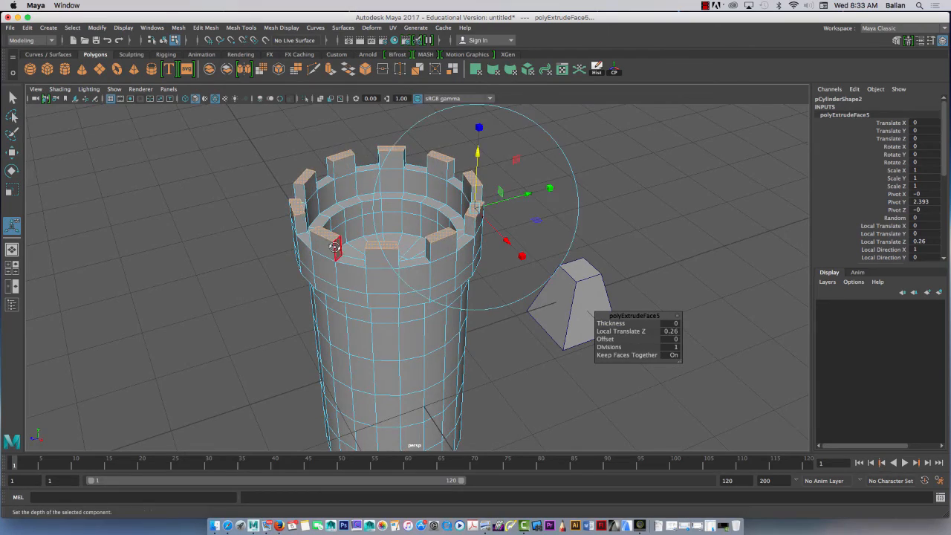
pyautogui.keyDown('alt'); pyautogui.moveTo(336, 248); pyautogui.dragTo(382, 213); pyautogui.keyUp('alt')
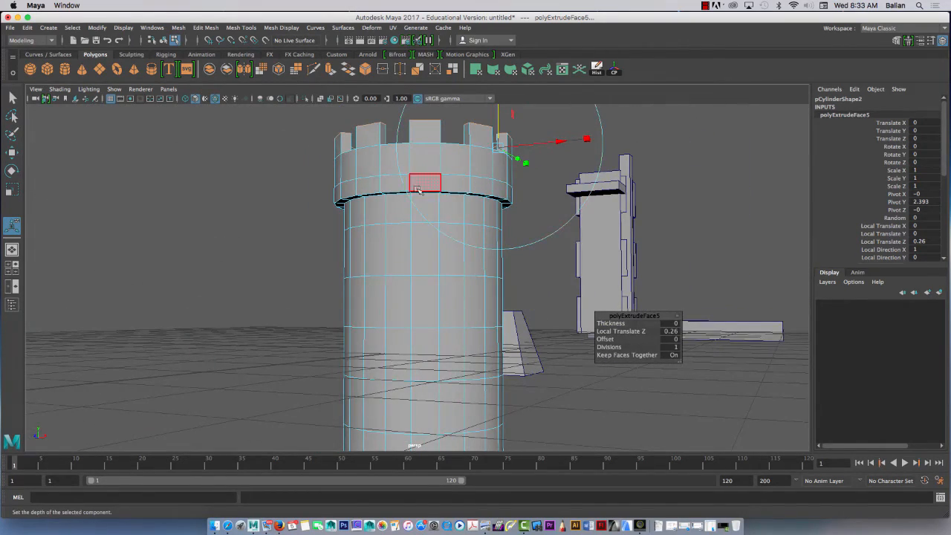
# Step: Select the edge loop where the collar's underside meets the shaft and move it down to slope the overhang
pyautogui.press('w')
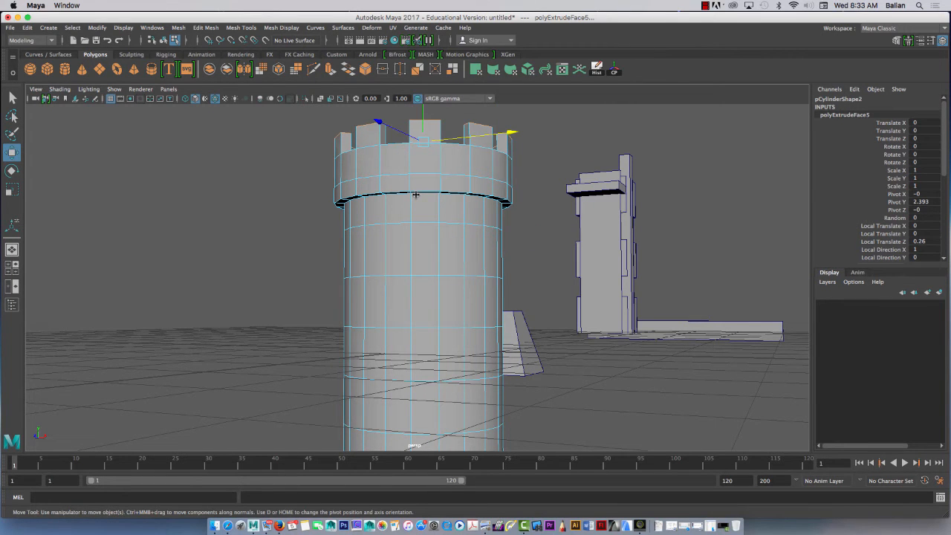
pyautogui.keyDown('alt'); pyautogui.moveTo(418, 195); pyautogui.dragTo(403, 183); pyautogui.keyUp('alt')
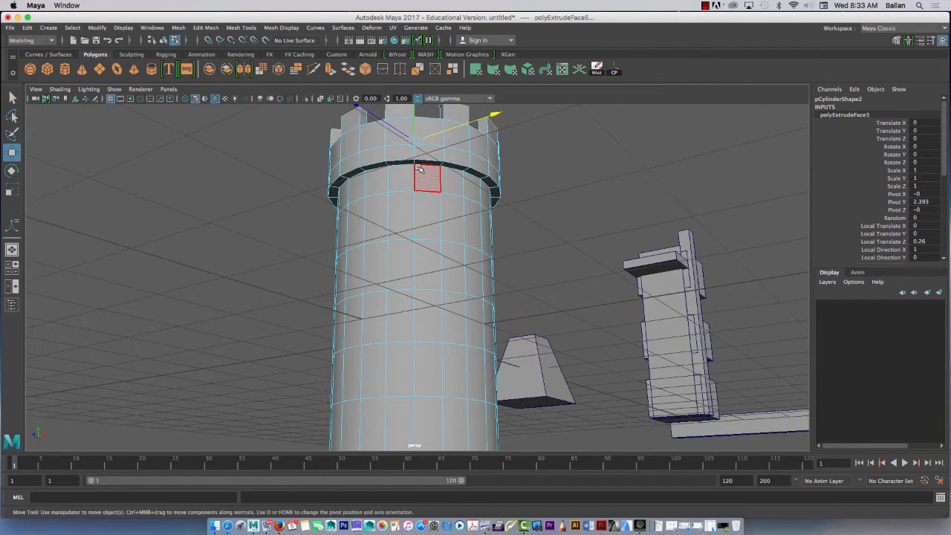
pyautogui.moveTo(418, 168); pyautogui.dragTo(421, 146, button='right')
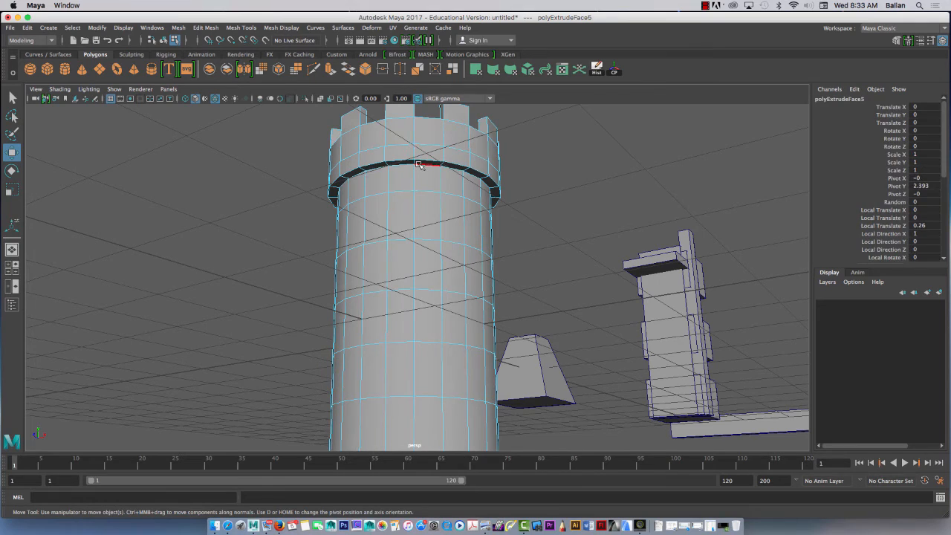
pyautogui.doubleClick(418, 164)
pyautogui.moveTo(413, 135); pyautogui.dragTo(415, 146)
# Step: Scale the upper shaft's edge loop just below the flared collar inward to begin narrowing the tower's waist
pyautogui.keyDown('alt'); pyautogui.moveTo(343, 130); pyautogui.dragTo(222, 193); pyautogui.keyUp('alt')
pyautogui.doubleClick(340, 294)
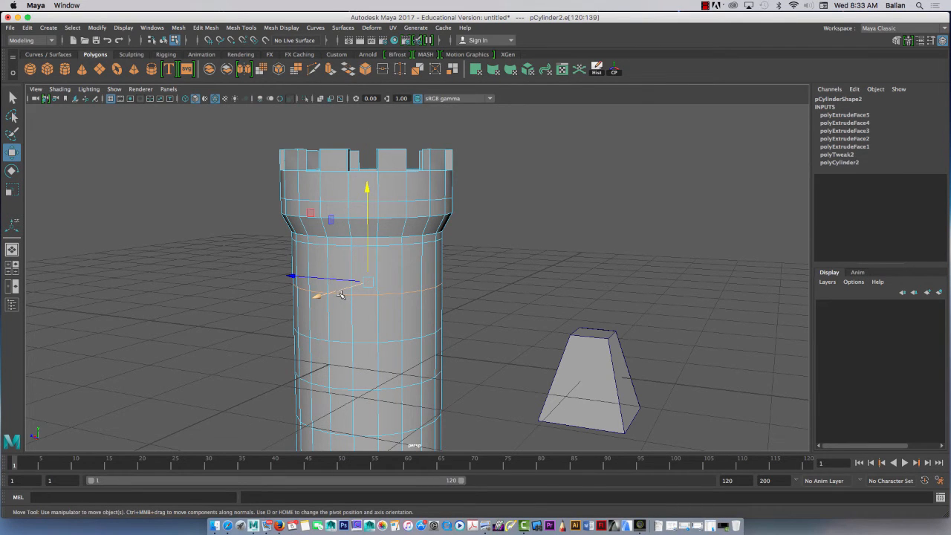
pyautogui.press('r')
pyautogui.moveTo(272, 308)
pyautogui.keyDown('alt'); pyautogui.mouseDown()
pyautogui.moveTo(195, 320)
pyautogui.moveTo(272, 322)
pyautogui.mouseUp(); pyautogui.keyUp('alt')
pyautogui.moveTo(401, 291); pyautogui.dragTo(379, 346)
# Step: Scale the next two lower edge loops of the shaft inward to taper the waist gradually toward the base
pyautogui.doubleClick(416, 355)
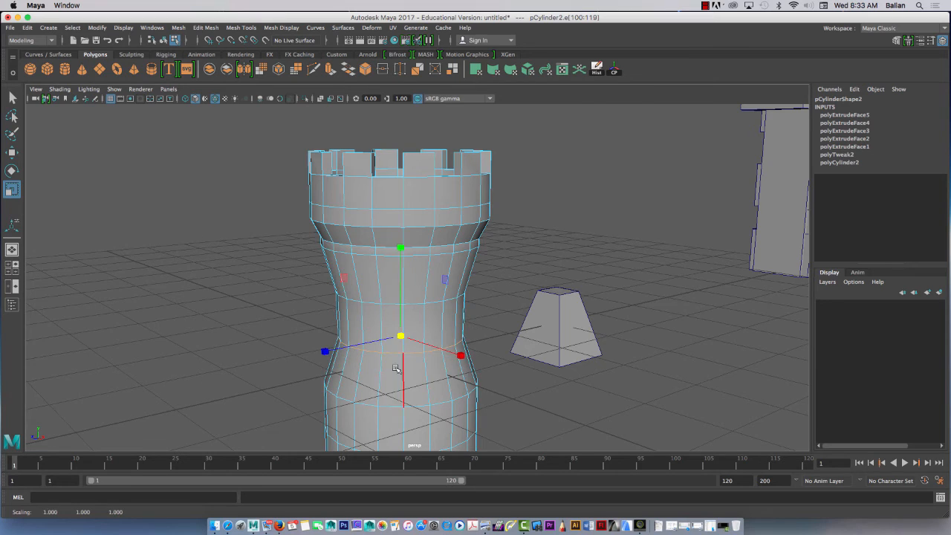
pyautogui.scroll(-3, 410, 390)
pyautogui.doubleClick(418, 373)
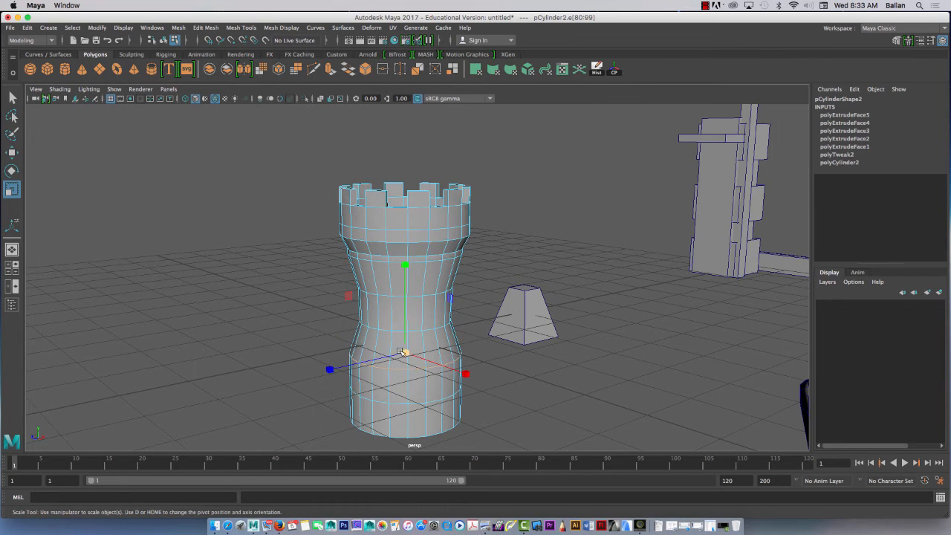
pyautogui.moveTo(401, 351)
pyautogui.mouseDown()
pyautogui.moveTo(388, 359)
pyautogui.moveTo(399, 361)
pyautogui.mouseUp()
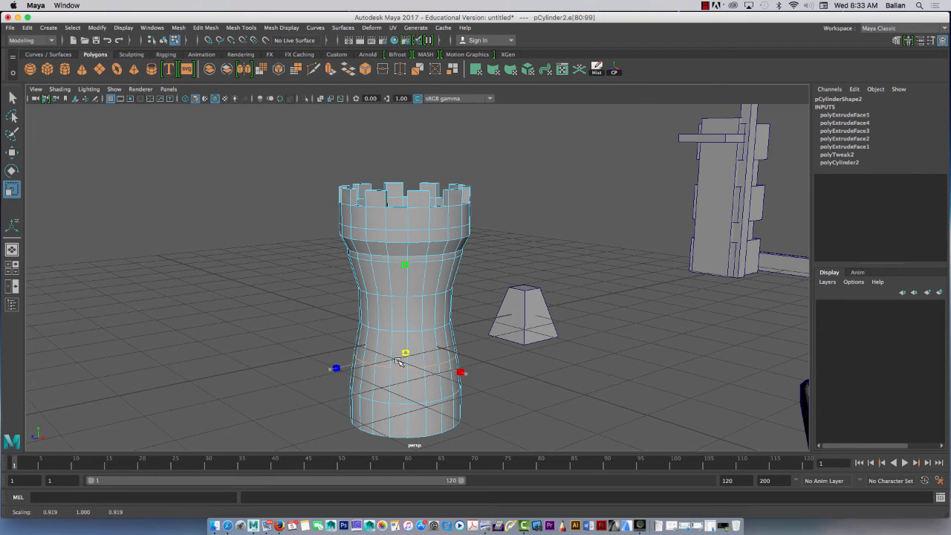
# Step: Select the lowest edge loop above the tower's bottom rim and move it down to shorten the base band
pyautogui.keyDown('alt'); pyautogui.moveTo(401, 401); pyautogui.dragTo(401, 379); pyautogui.keyUp('alt')
pyautogui.keyDown('alt'); pyautogui.moveTo(401, 401); pyautogui.dragTo(395, 324, button='middle'); pyautogui.keyUp('alt')
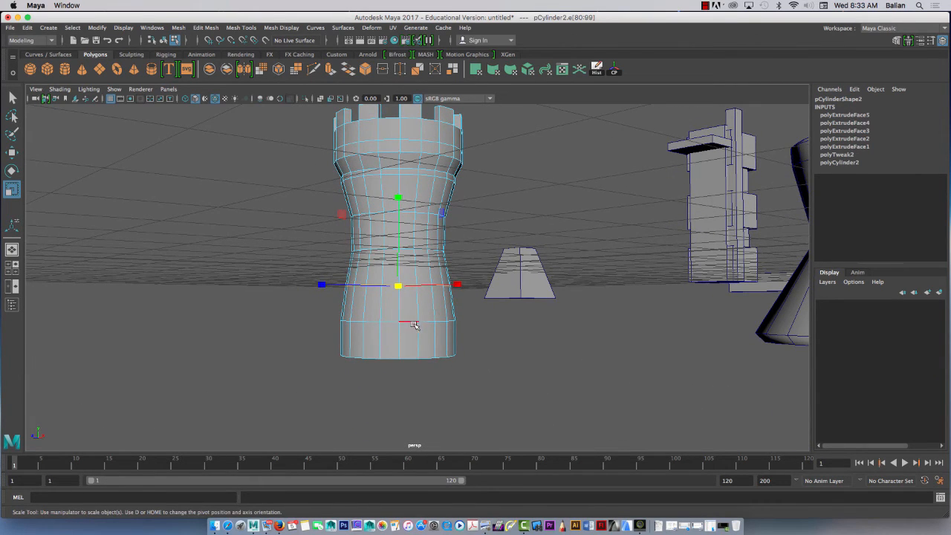
pyautogui.doubleClick(413, 323)
pyautogui.press('w')
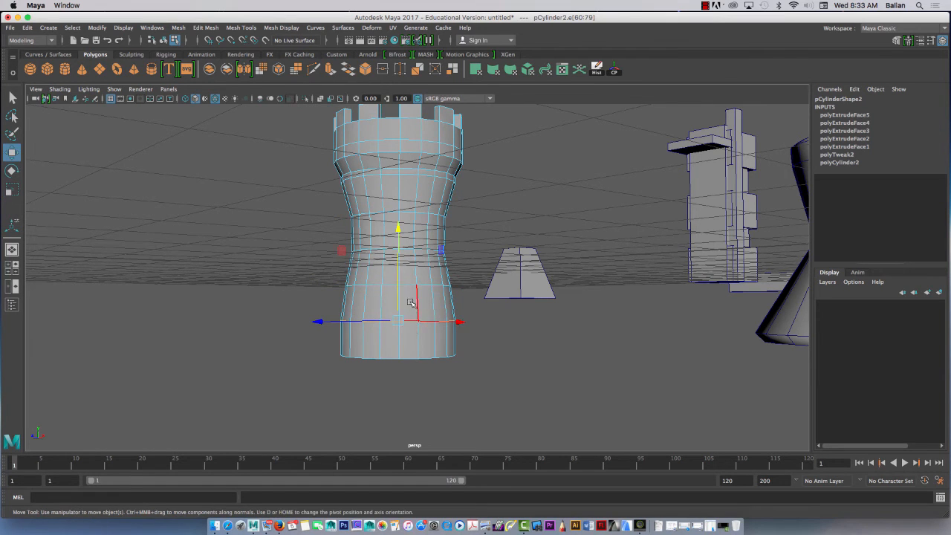
pyautogui.moveTo(401, 285); pyautogui.dragTo(398, 286)
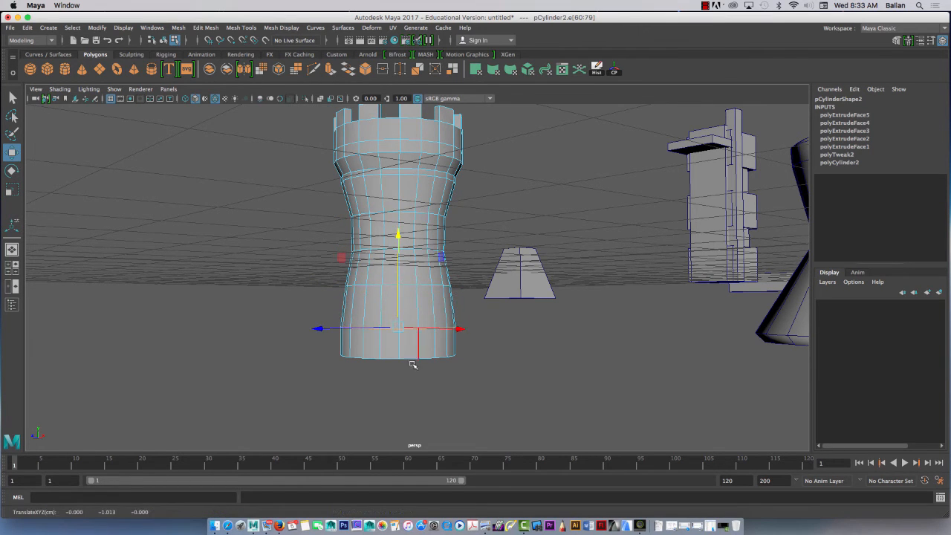
# Step: Select the bottom ring of side faces and extrude it outward with a local Z translation of 0.124
pyautogui.scroll(3, 384, 377)
pyautogui.keyDown('alt'); pyautogui.moveTo(382, 373); pyautogui.dragTo(369, 380); pyautogui.keyUp('alt')
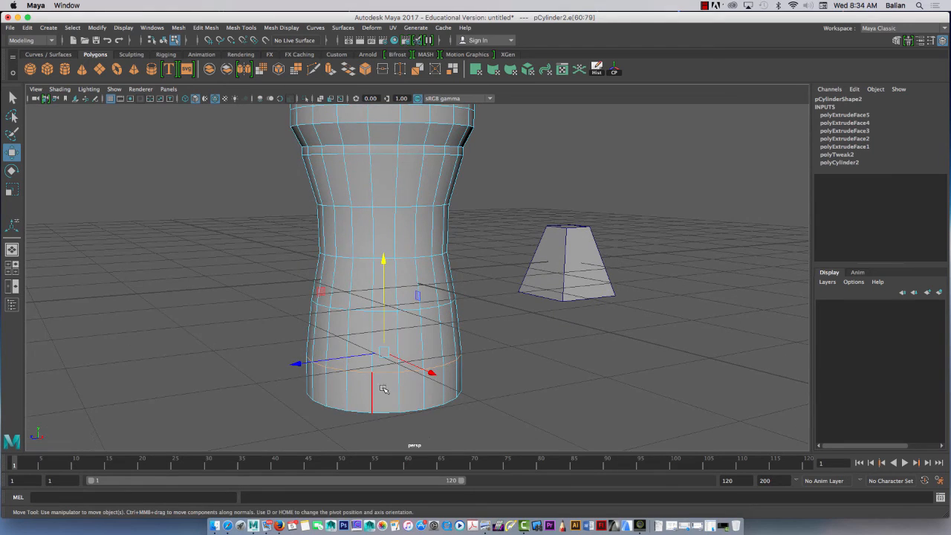
pyautogui.rightClick(385, 391)
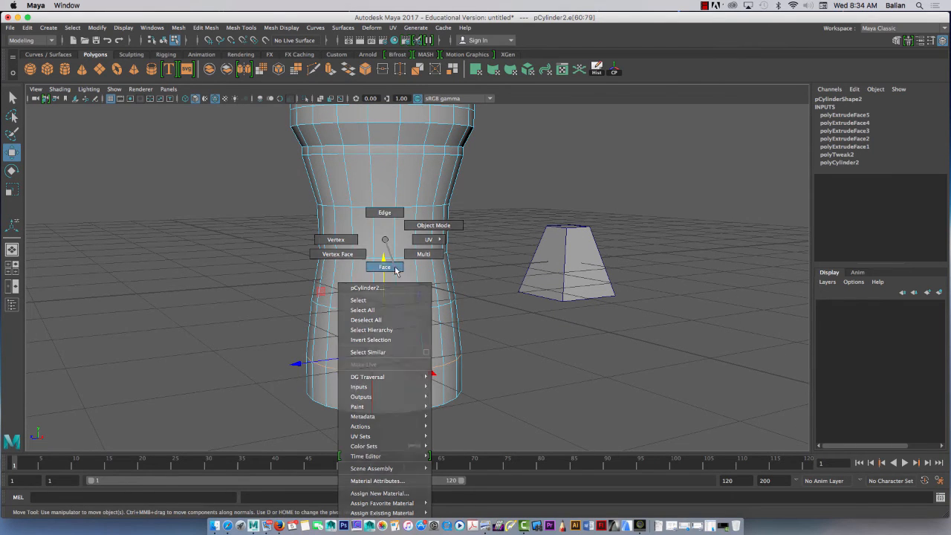
pyautogui.click(384, 267)
pyautogui.click(385, 394)
pyautogui.click(386, 396)
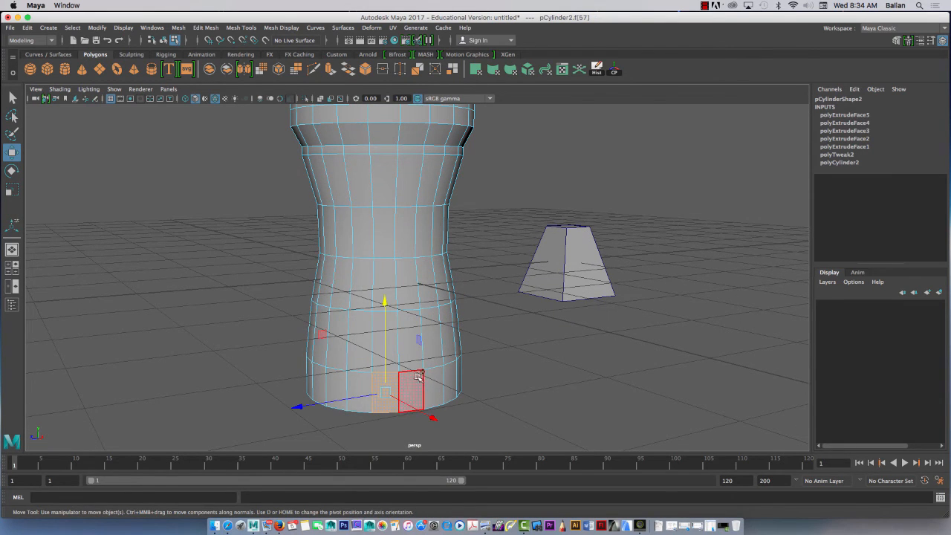
pyautogui.doubleClick(362, 385)
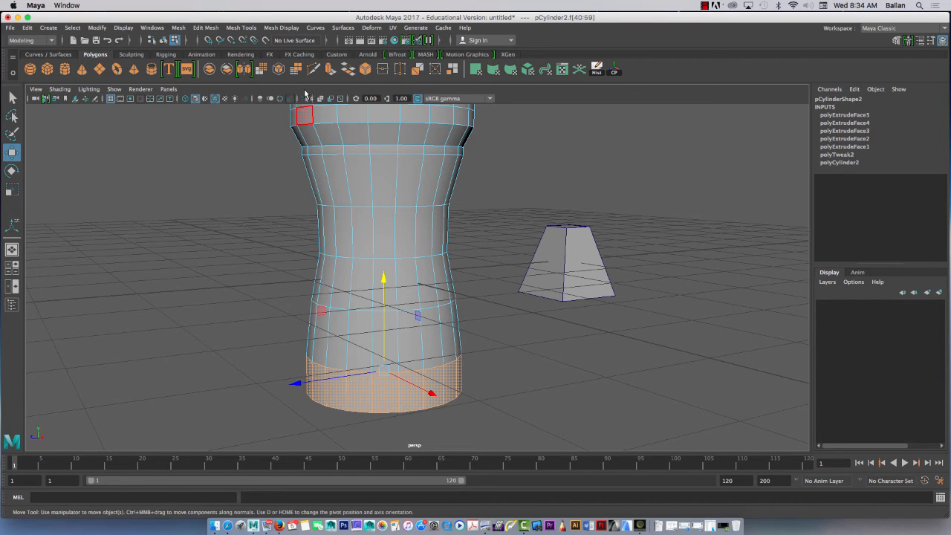
pyautogui.click(330, 72)
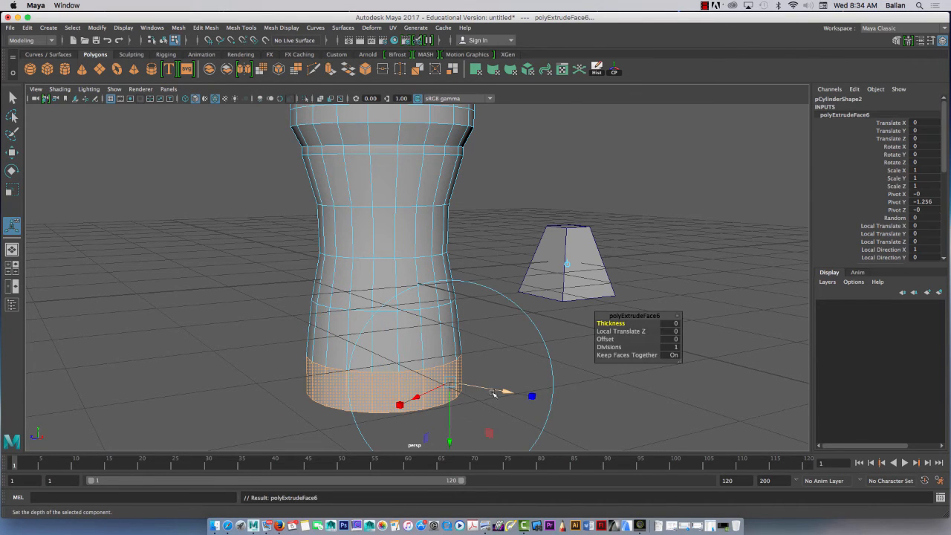
pyautogui.moveTo(494, 394); pyautogui.dragTo(511, 392)
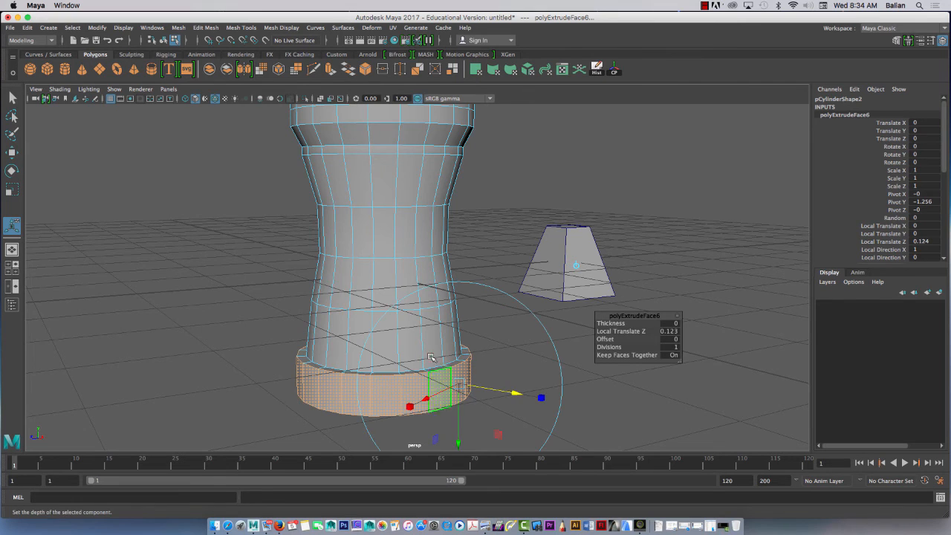
# Step: Select the edge loop where the base ring's top meets the shaft and move it up to slope the ledge
pyautogui.keyDown('alt'); pyautogui.moveTo(431, 358); pyautogui.dragTo(407, 310); pyautogui.keyUp('alt')
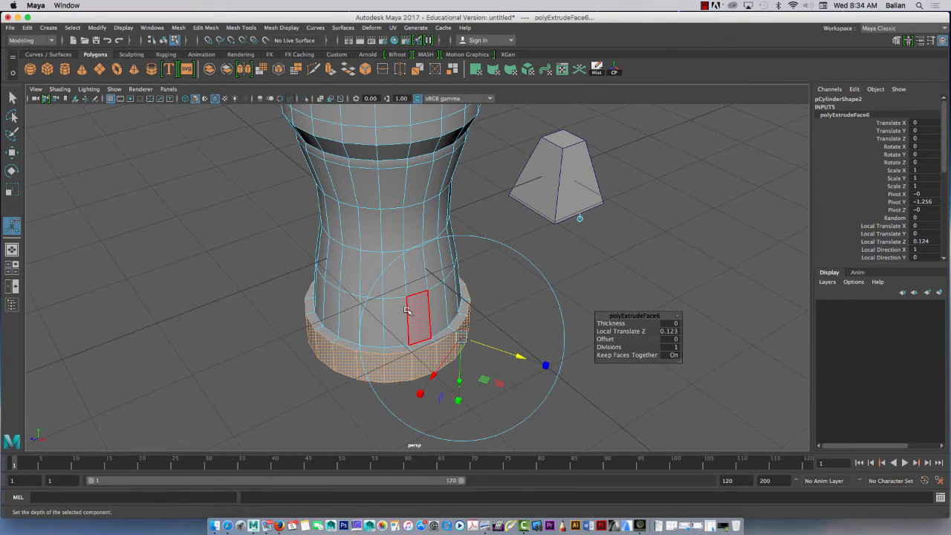
pyautogui.press('w')
pyautogui.moveTo(452, 249); pyautogui.dragTo(450, 220, button='right')
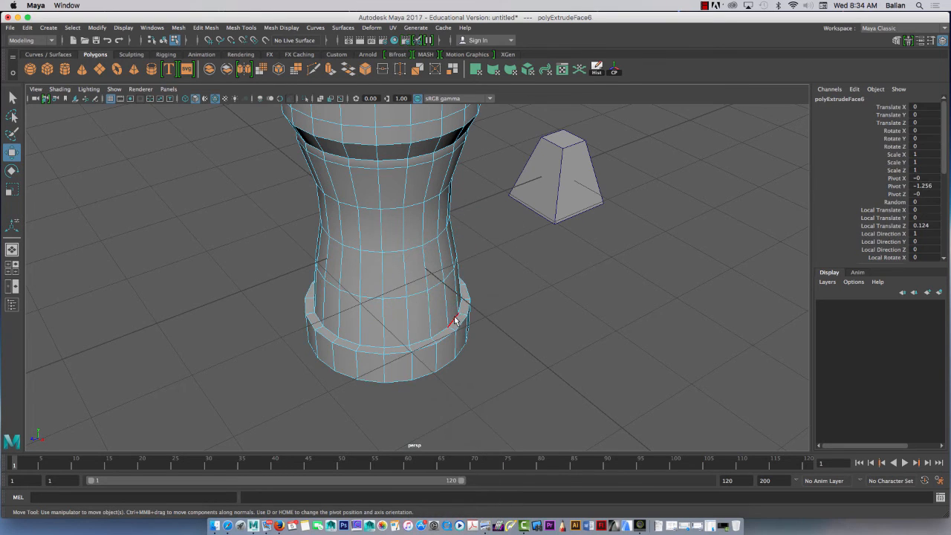
pyautogui.doubleClick(455, 321)
pyautogui.keyDown('alt'); pyautogui.moveTo(416, 288); pyautogui.dragTo(386, 198); pyautogui.keyUp('alt')
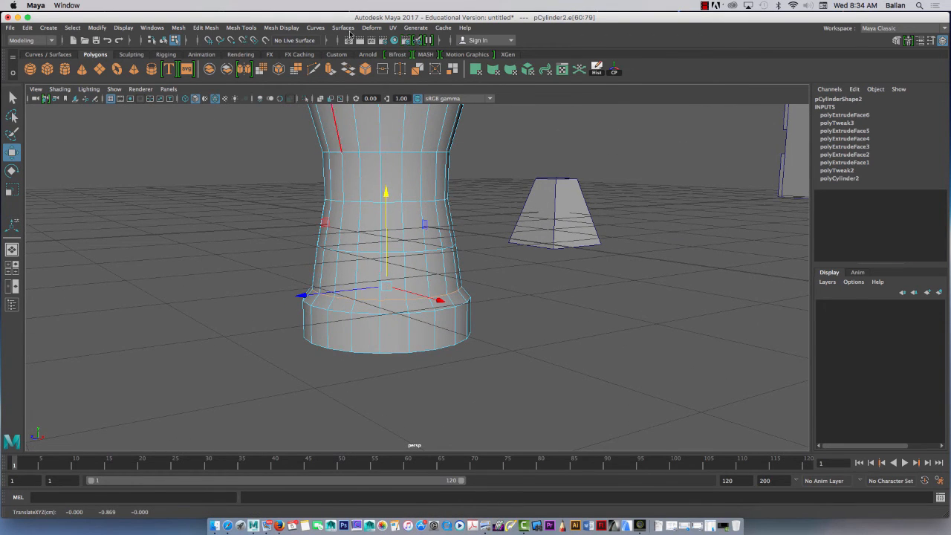
# Step: Insert an edge loop around the extruded base ring, close to its bottom edge
pyautogui.click(283, 28)
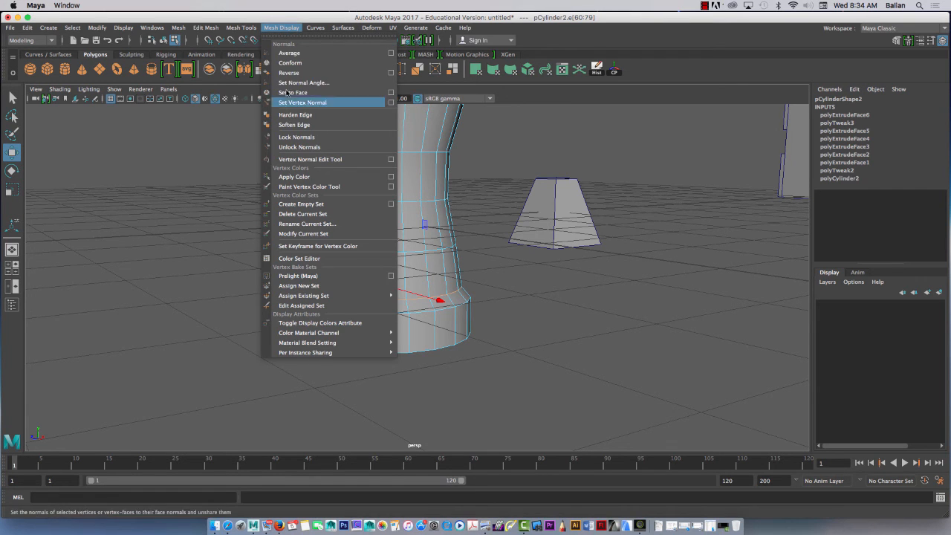
pyautogui.moveTo(240, 28)
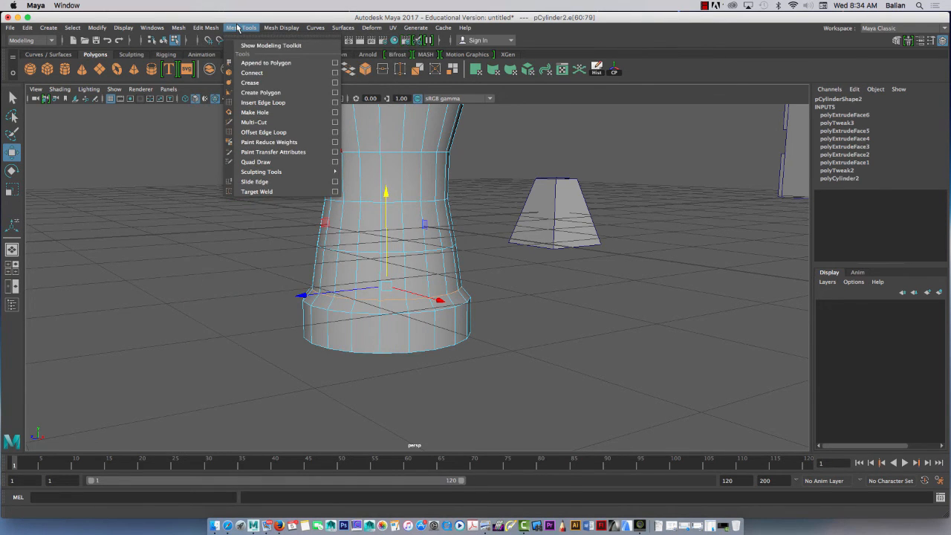
pyautogui.click(253, 103)
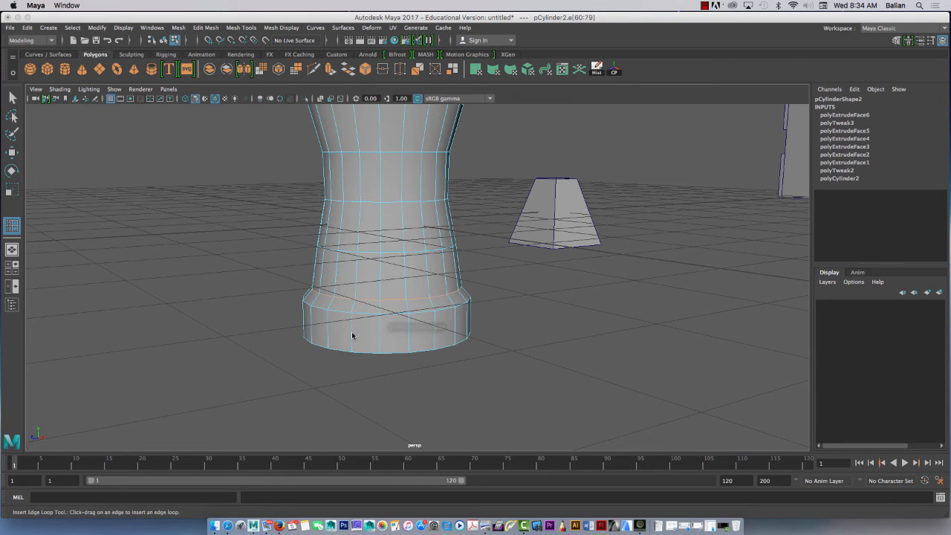
pyautogui.moveTo(355, 333); pyautogui.dragTo(350, 343)
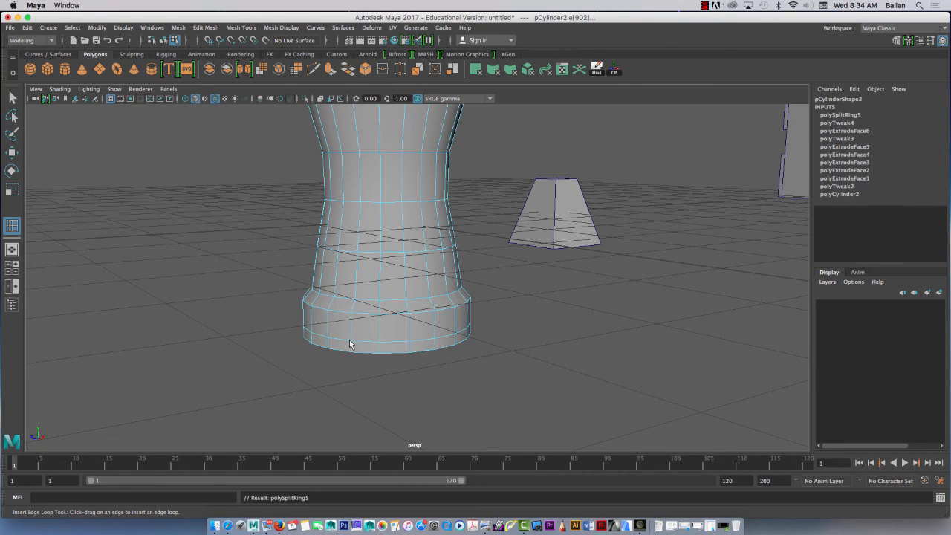
# Step: Scale the inserted base edge loop slightly outward and move it down near the bottom rim to flare the foot
pyautogui.press('w')
pyautogui.moveTo(354, 239); pyautogui.dragTo(352, 214, button='right')
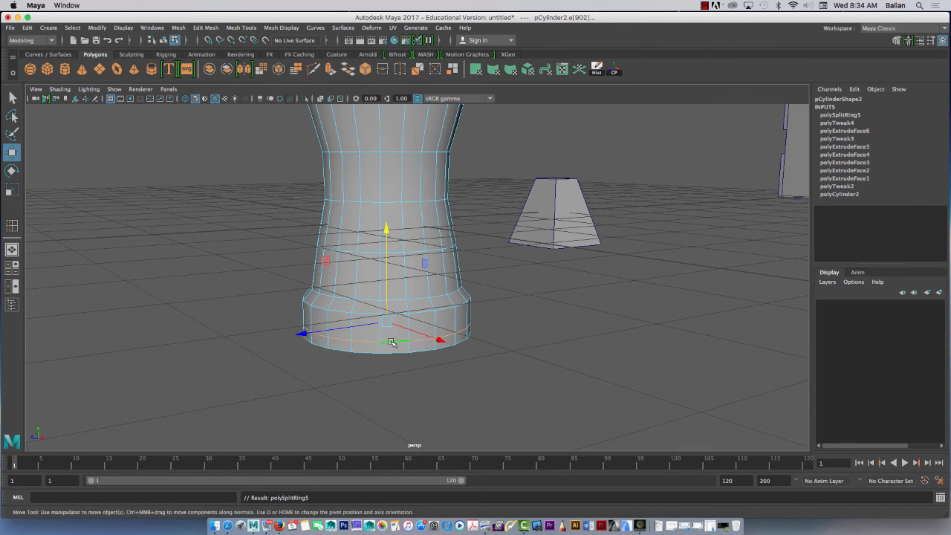
pyautogui.press('r')
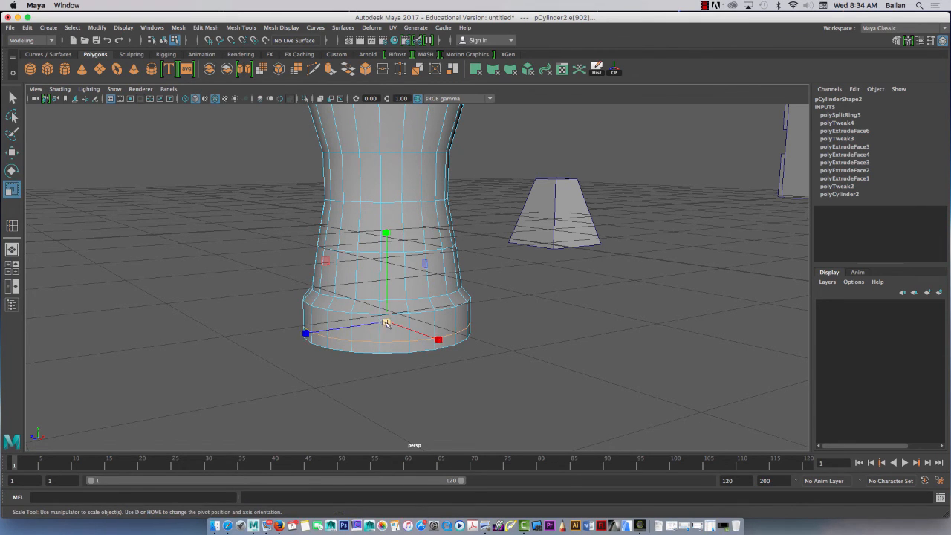
pyautogui.moveTo(385, 322); pyautogui.dragTo(394, 324)
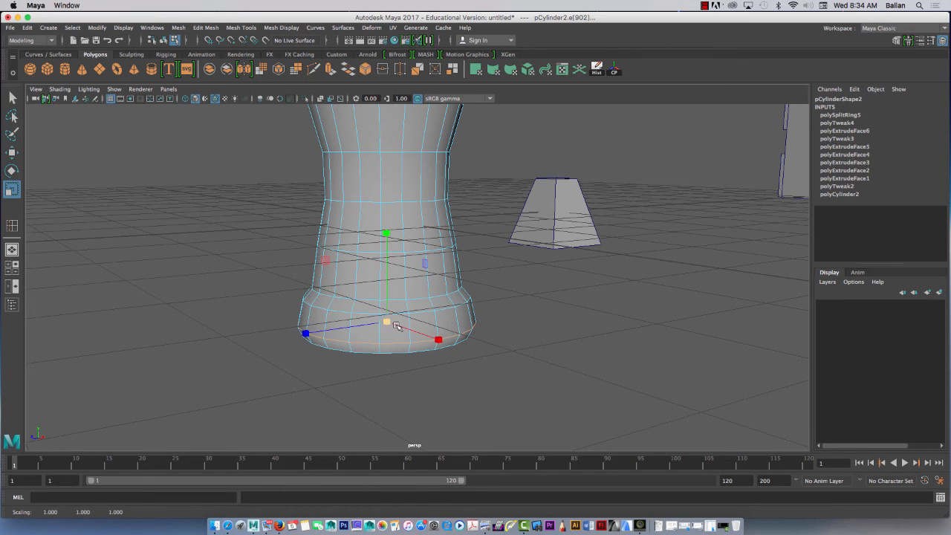
pyautogui.keyDown('alt'); pyautogui.moveTo(258, 312); pyautogui.dragTo(250, 297); pyautogui.keyUp('alt')
pyautogui.press('w')
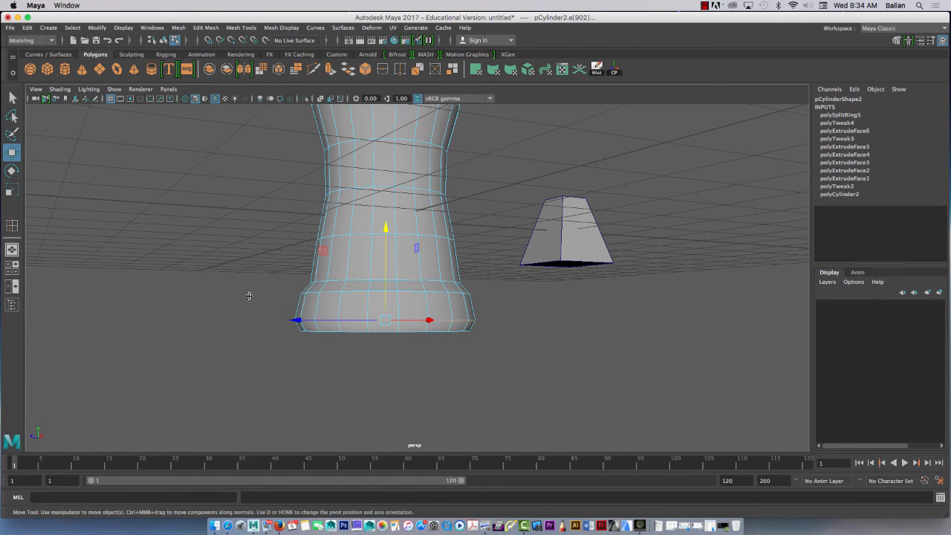
pyautogui.moveTo(385, 226); pyautogui.dragTo(386, 232)
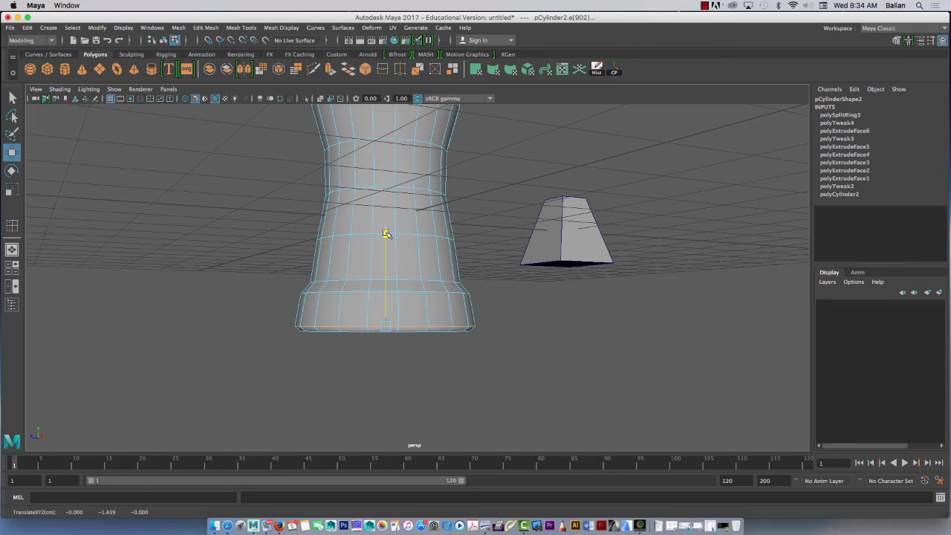
pyautogui.moveTo(247, 212)
pyautogui.keyDown('alt'); pyautogui.mouseDown()
pyautogui.moveTo(341, 228)
pyautogui.moveTo(253, 227)
pyautogui.mouseUp(); pyautogui.keyUp('alt')
# Step: Select the inner ledge's edge loop inside the battlements and scale it to reshape the inside wall
pyautogui.scroll(-5, 379, 208)
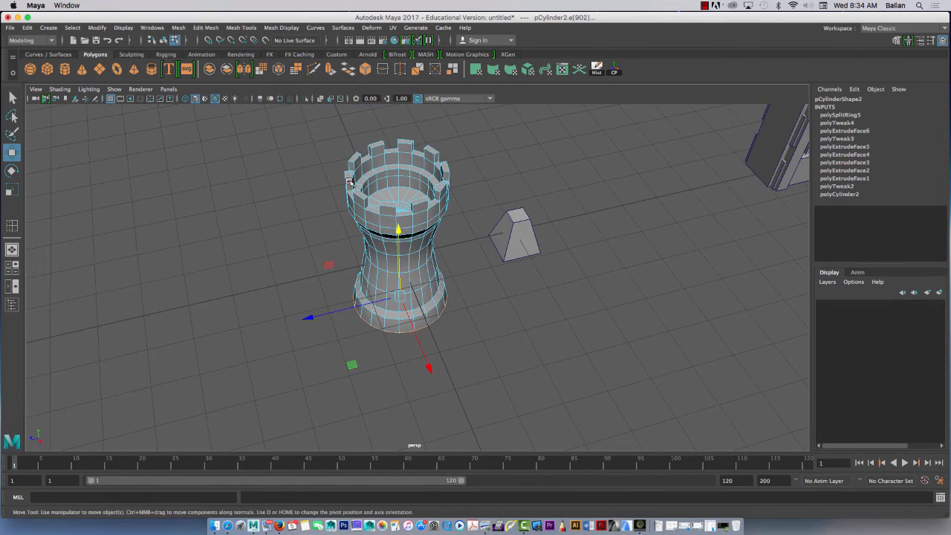
pyautogui.scroll(4, 386, 167)
pyautogui.scroll(2, 386, 167)
pyautogui.keyDown('alt'); pyautogui.moveTo(385, 166); pyautogui.dragTo(394, 285, button='middle'); pyautogui.keyUp('alt')
pyautogui.keyDown('alt'); pyautogui.moveTo(360, 232); pyautogui.dragTo(410, 226); pyautogui.keyUp('alt')
pyautogui.doubleClick(410, 225)
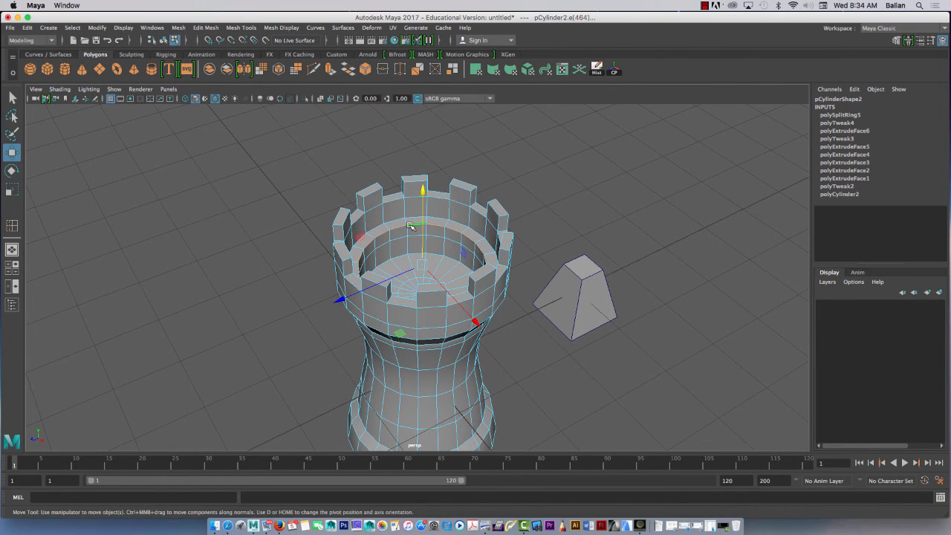
pyautogui.press('r')
pyautogui.moveTo(423, 267); pyautogui.dragTo(390, 202)
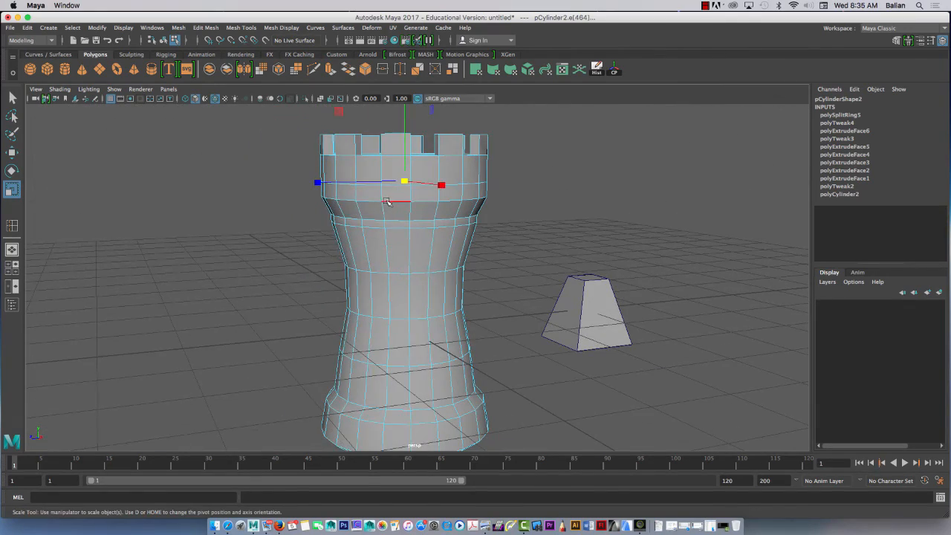
# Step: Return the castle tower to object mode and review its shape from several angles with the Move tool active
pyautogui.moveTo(387, 198); pyautogui.dragTo(451, 183, button='right')
pyautogui.scroll(-5, 427, 206)
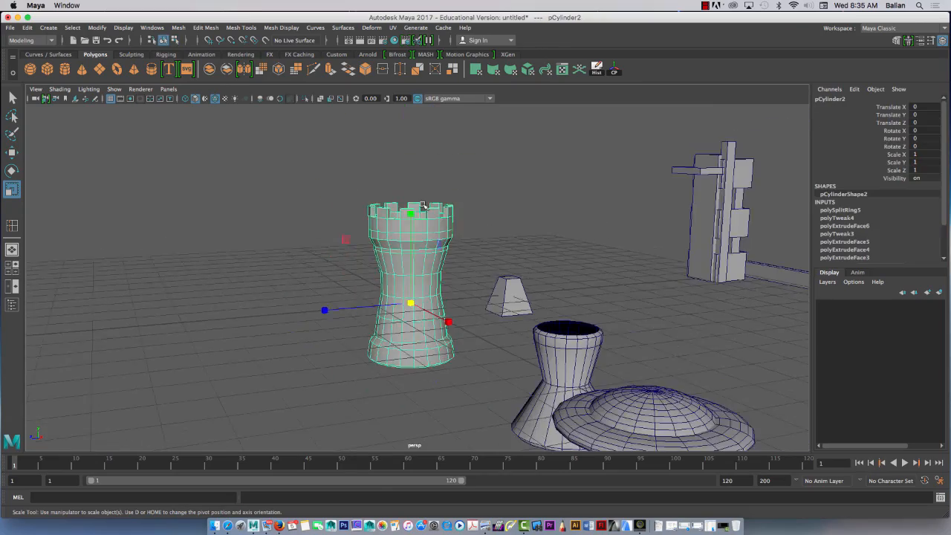
pyautogui.keyDown('alt'); pyautogui.moveTo(410, 227); pyautogui.dragTo(499, 243); pyautogui.keyUp('alt')
pyautogui.scroll(5, 440, 212)
pyautogui.keyDown('alt'); pyautogui.moveTo(435, 239); pyautogui.dragTo(393, 244); pyautogui.keyUp('alt')
pyautogui.press('w')
pyautogui.press('e')
pyautogui.press('r')
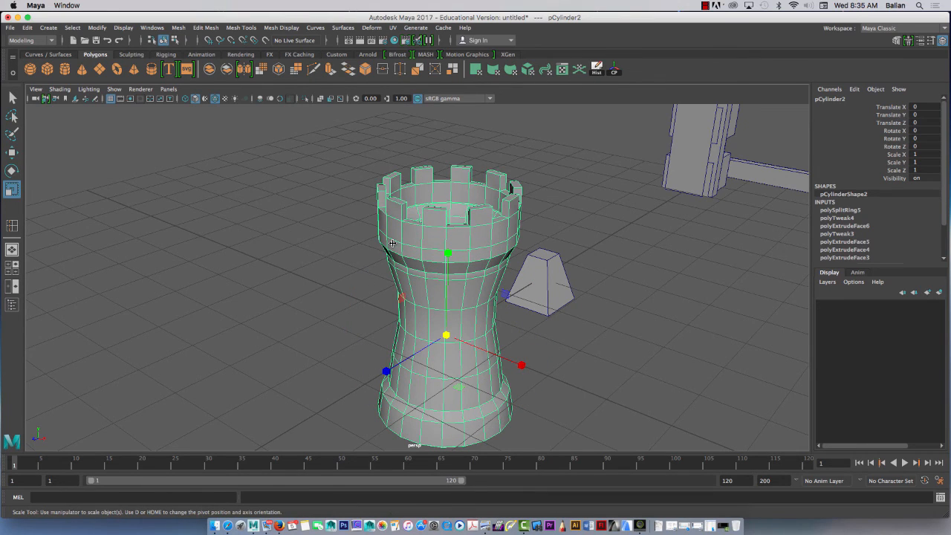
pyautogui.press('w')
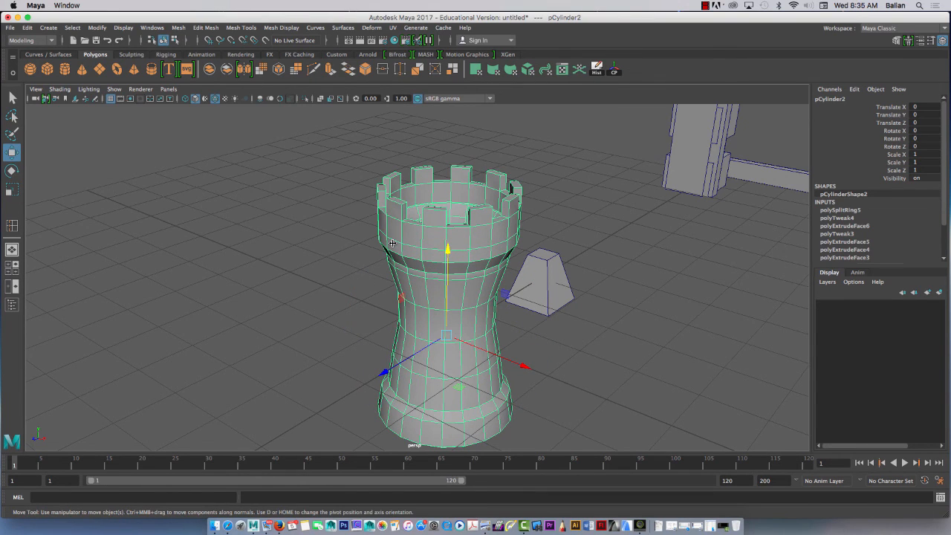
# Step: Raise the top face of the small tapered block to make it taller, and return the block to object mode
pyautogui.click(539, 254)
pyautogui.rightClick(541, 241)
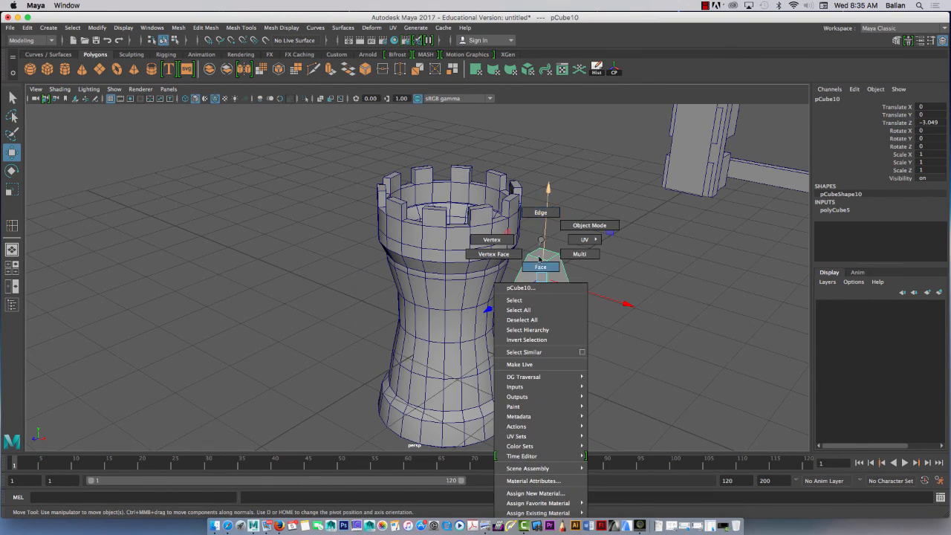
pyautogui.click(538, 266)
pyautogui.click(540, 254)
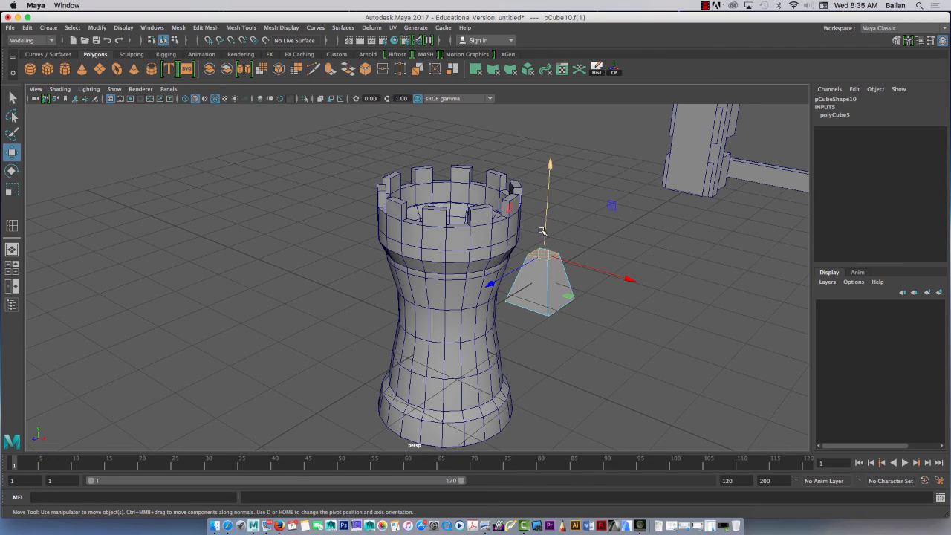
pyautogui.moveTo(543, 231); pyautogui.dragTo(535, 190)
pyautogui.keyDown('alt'); pyautogui.moveTo(458, 270); pyautogui.dragTo(510, 259); pyautogui.keyUp('alt')
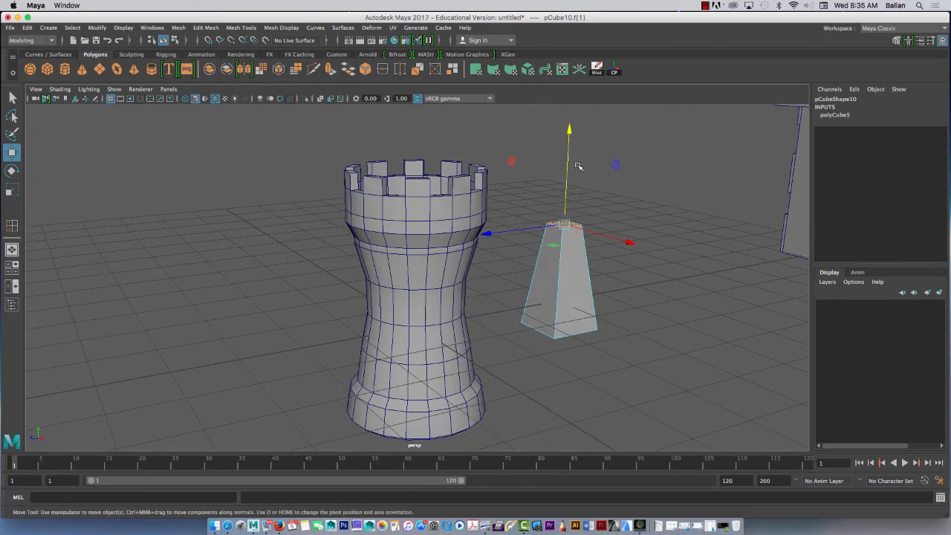
pyautogui.moveTo(573, 239); pyautogui.dragTo(615, 226, button='right')
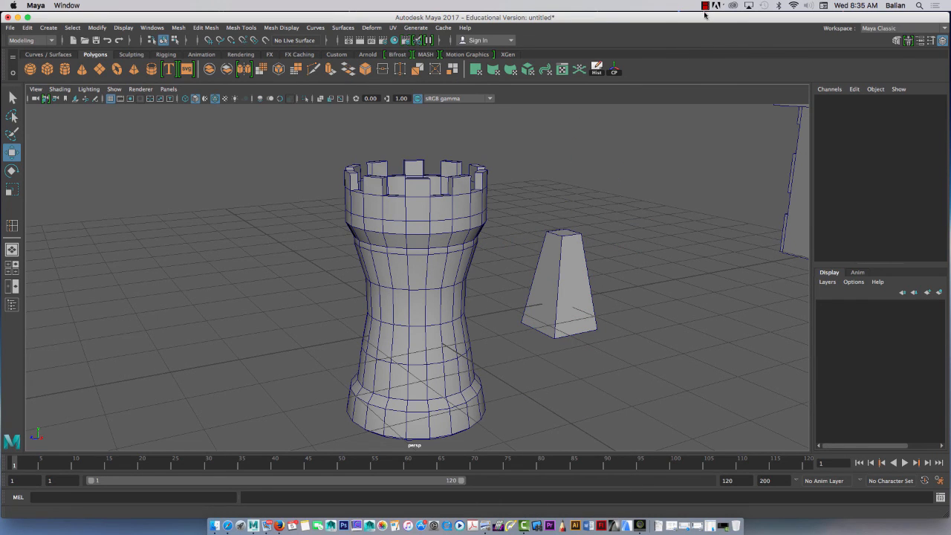